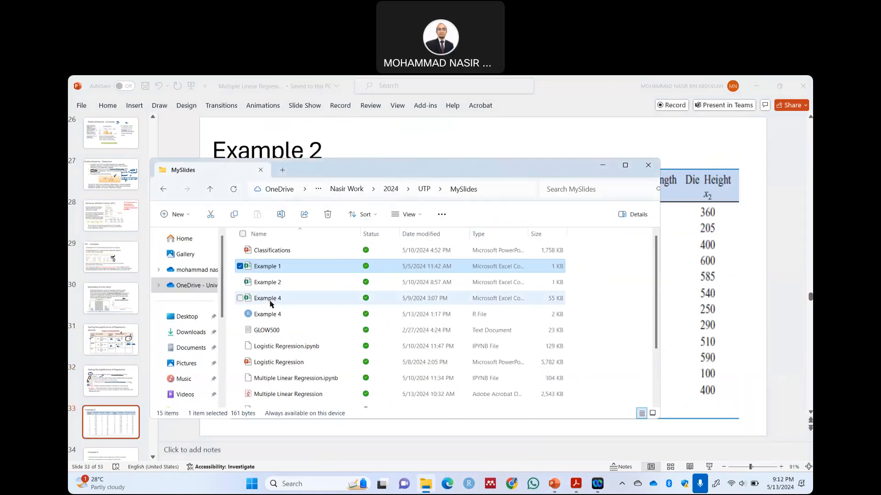
# - Open the Example 2 dataset workbook from the MySlides folder
pyautogui.click(268, 282)
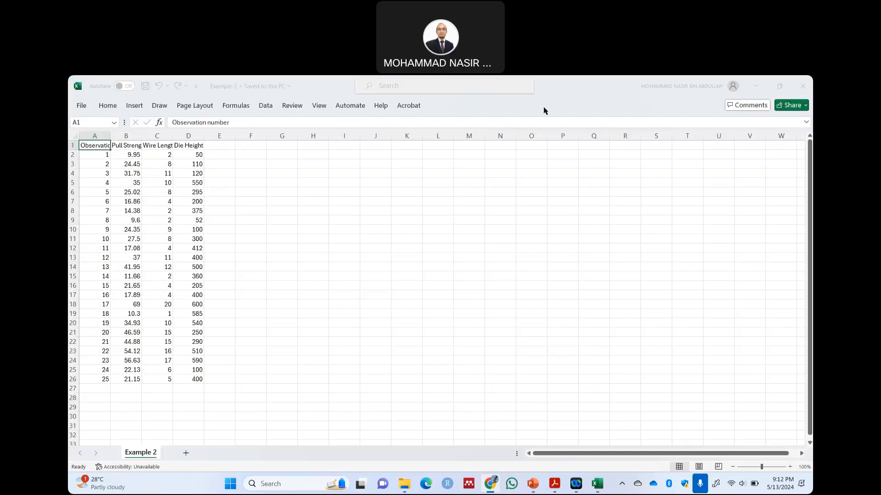
# - In Chrome, open the My Inference site's UTP page and launch the Python codes for Example 2 under Multiple Linear Regression
pyautogui.click(757, 87)
pyautogui.press('Return')
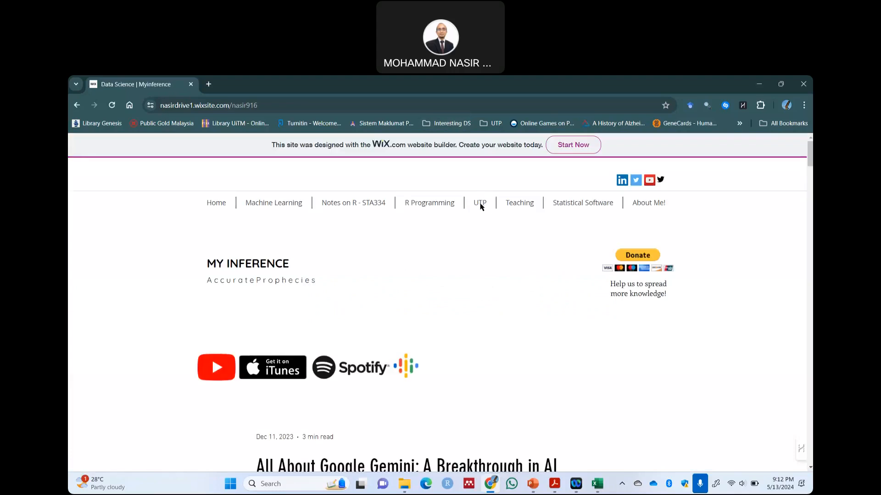
pyautogui.click(479, 220)
pyautogui.scroll(-6, 509, 321)
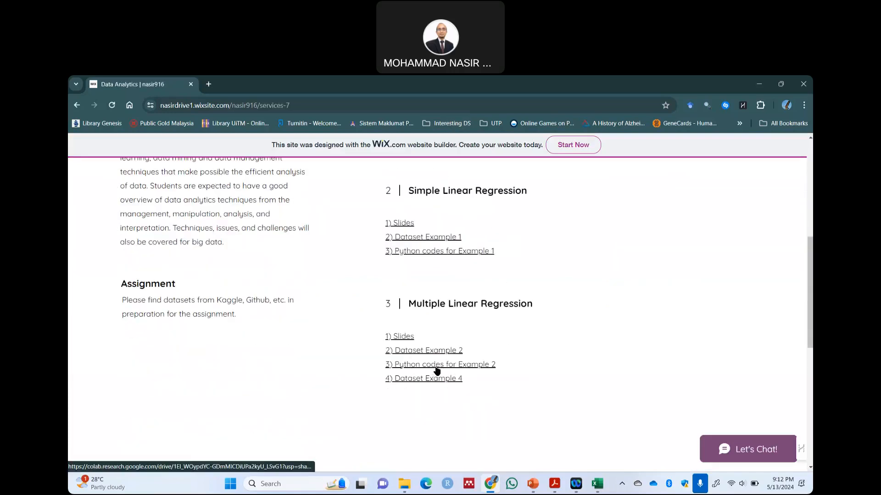
pyautogui.click(437, 367)
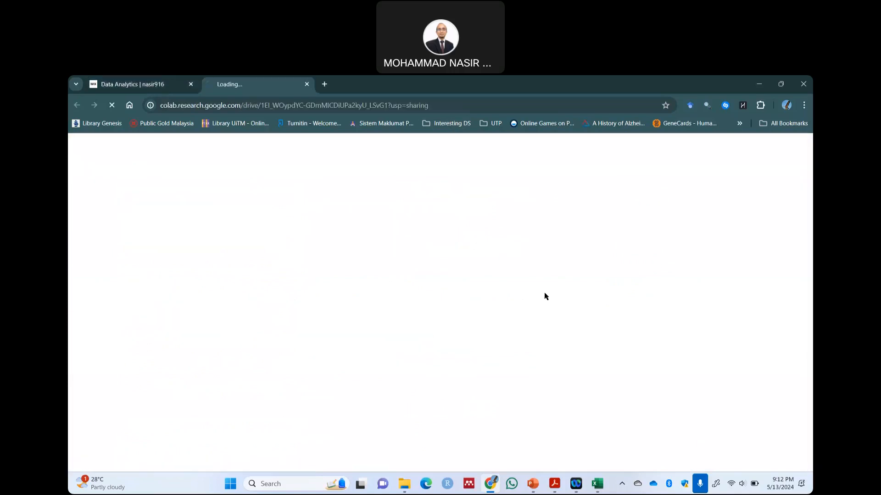
# - Switch back to the Example 2 workbook in Excel and widen columns B to D so their headers fit
pyautogui.click(757, 87)
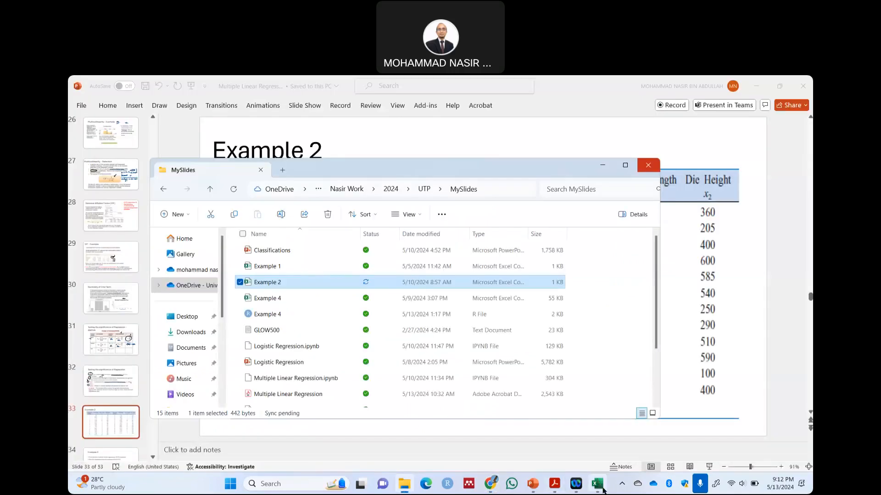
pyautogui.click(602, 489)
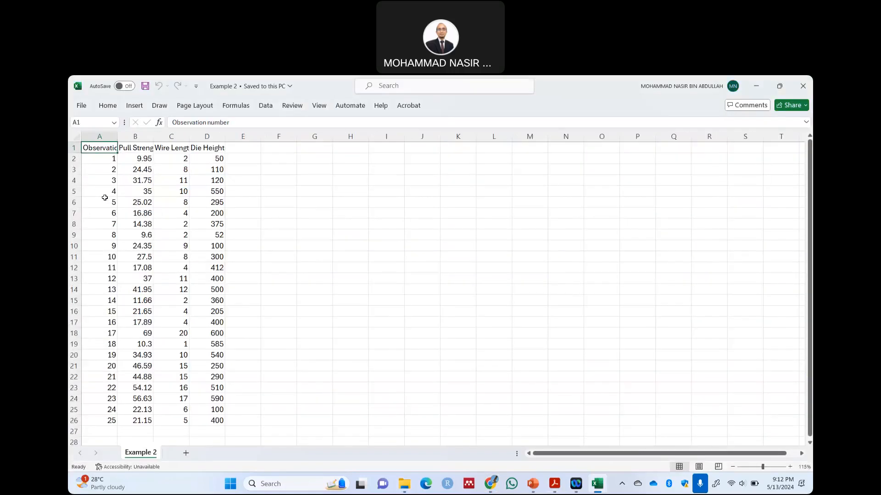
pyautogui.moveTo(165, 133); pyautogui.dragTo(362, 136)
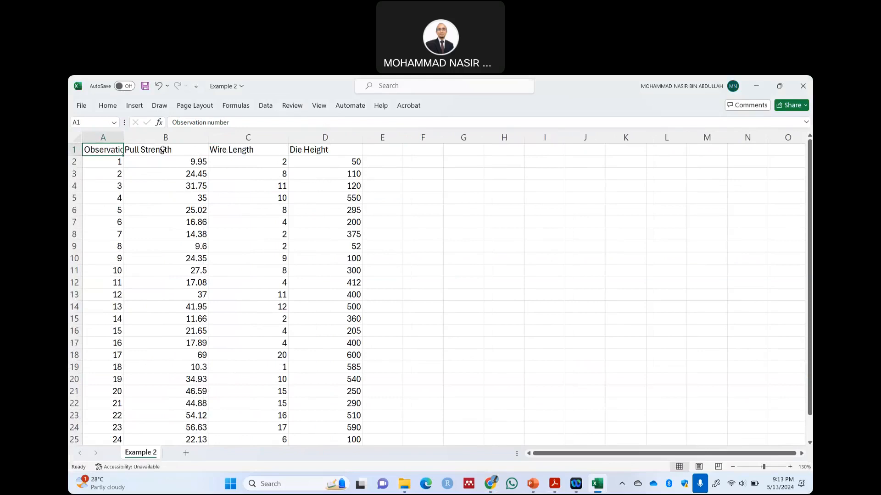
# - Start a Regression from the Data Analysis tools with the Pull Strength data $B$1:$B$26 as the Input Y Range
pyautogui.click(265, 106)
pyautogui.click(769, 123)
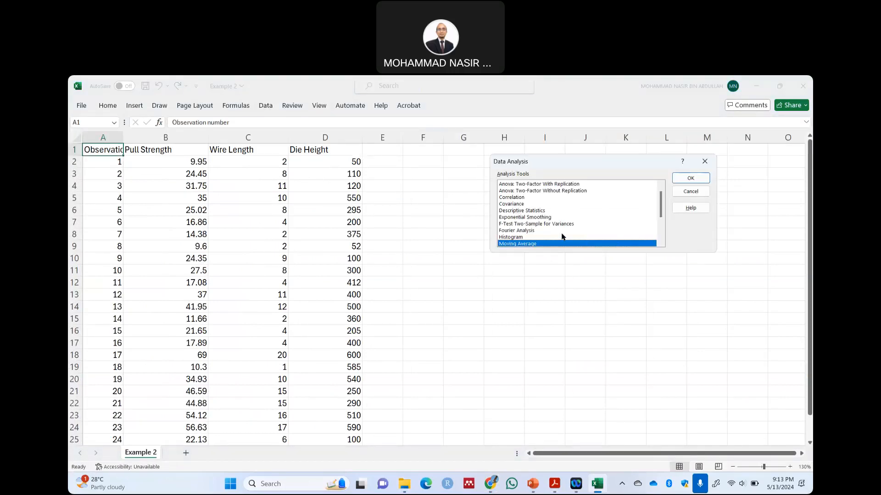
pyautogui.scroll(-2, 586, 223)
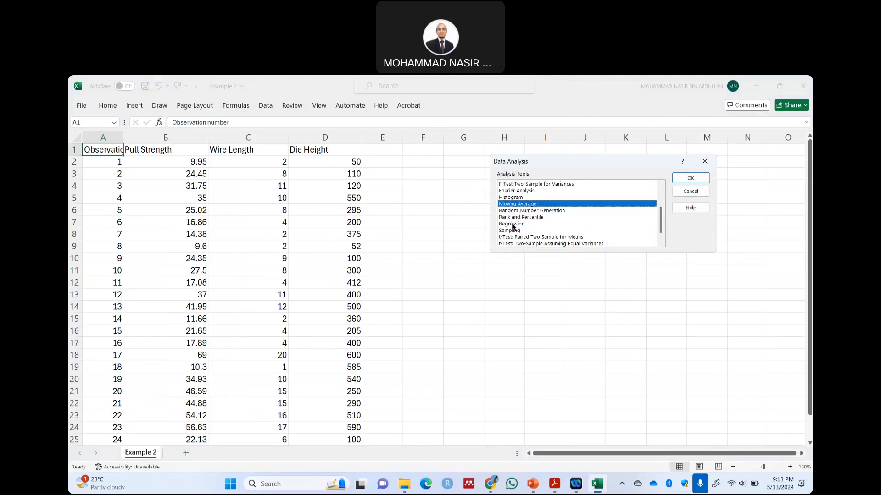
pyautogui.click(512, 224)
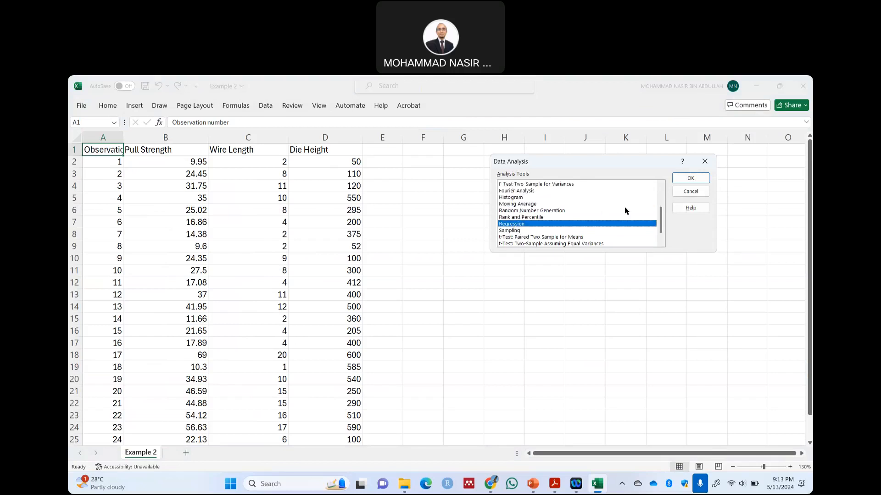
pyautogui.click(690, 178)
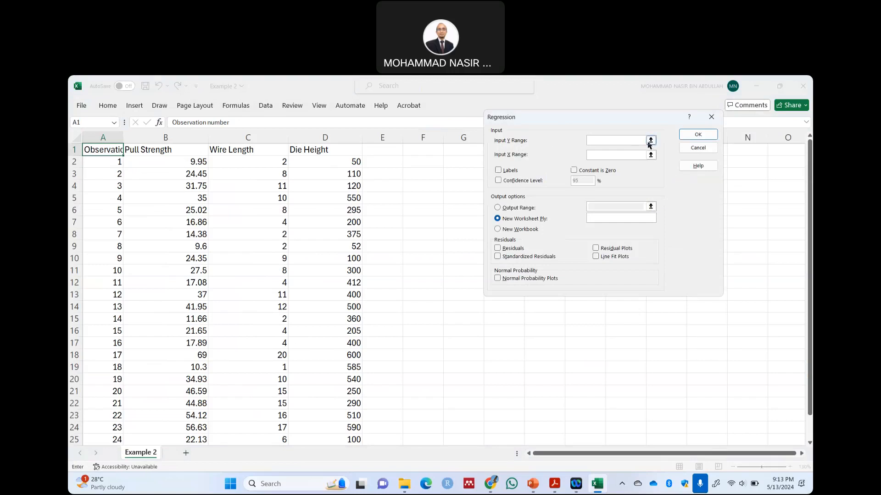
pyautogui.click(650, 140)
pyautogui.moveTo(149, 148); pyautogui.dragTo(148, 426)
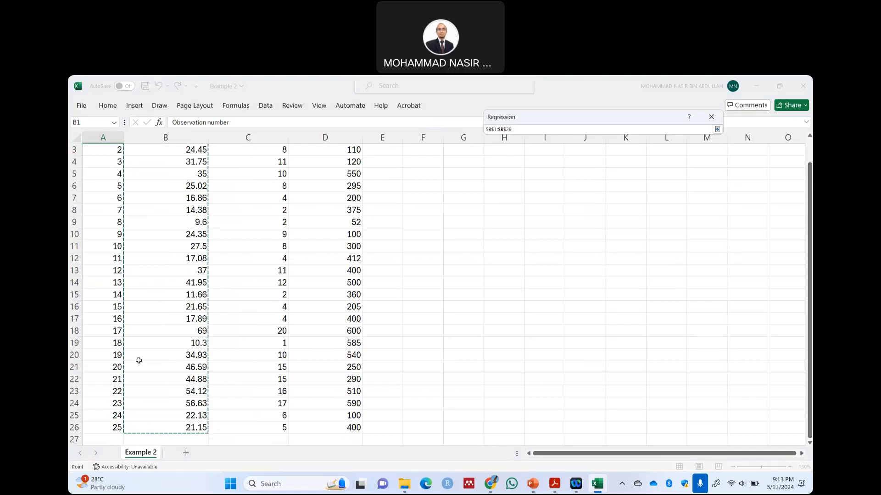
pyautogui.click(717, 130)
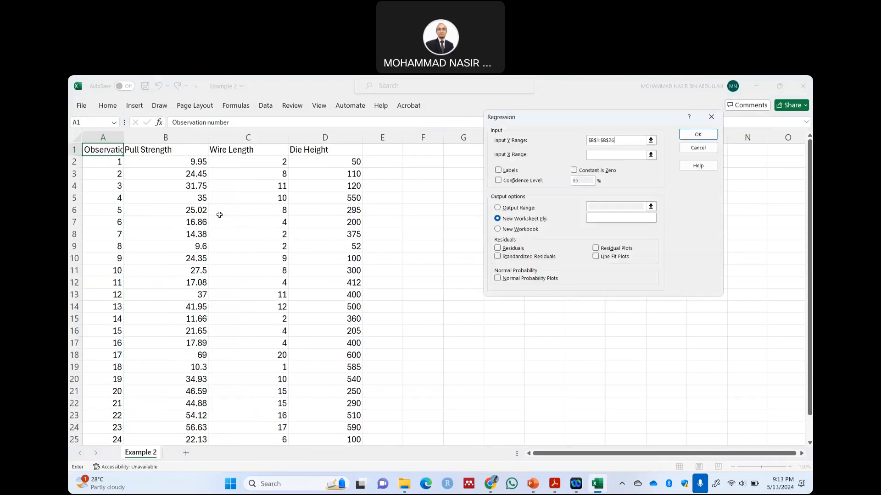
pyautogui.scroll(-5, 157, 296)
pyautogui.scroll(4, 175, 279)
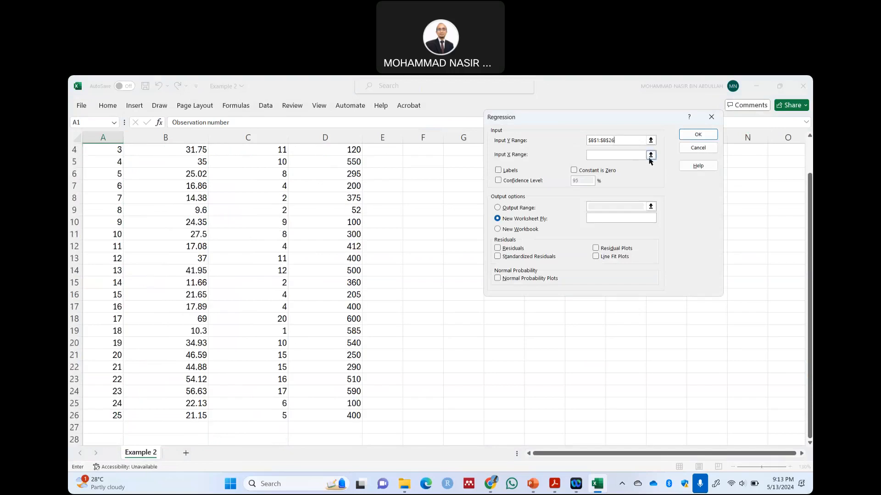
pyautogui.scroll(1, 254, 246)
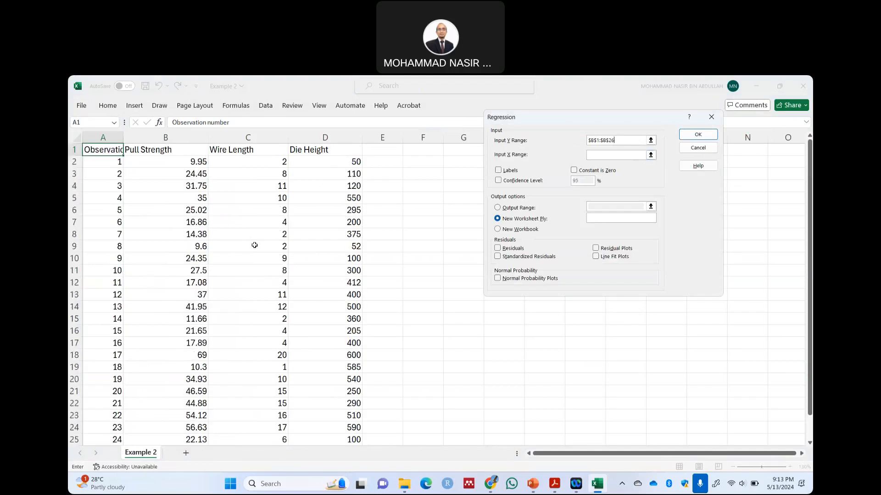
# - Set the Input X Range to the Wire Length and Die Height data in $C$1:$D$26
pyautogui.click(651, 155)
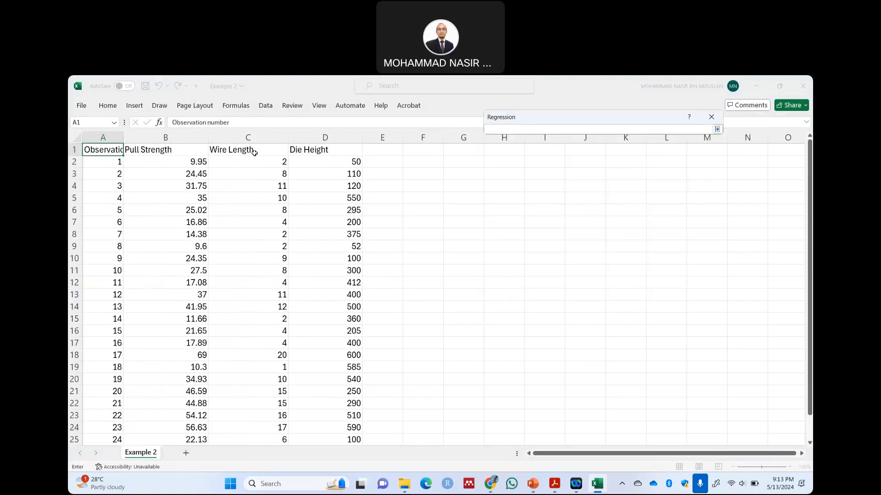
pyautogui.moveTo(255, 153); pyautogui.dragTo(337, 427)
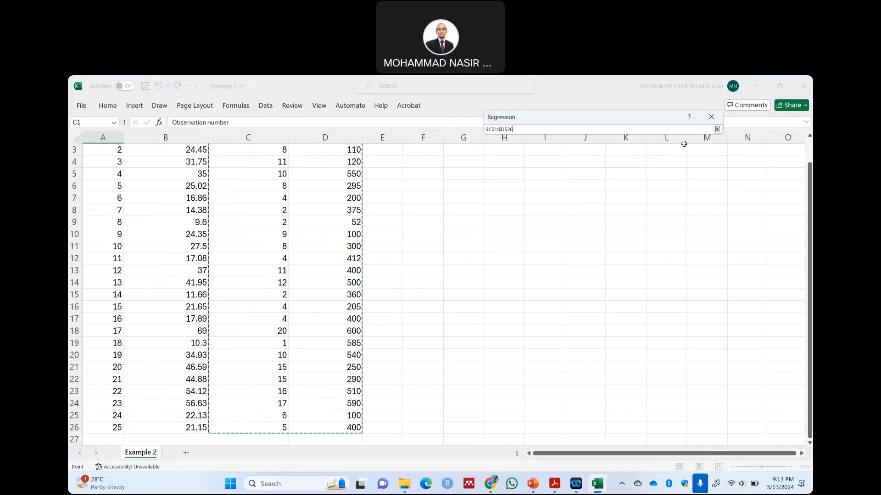
pyautogui.click(716, 129)
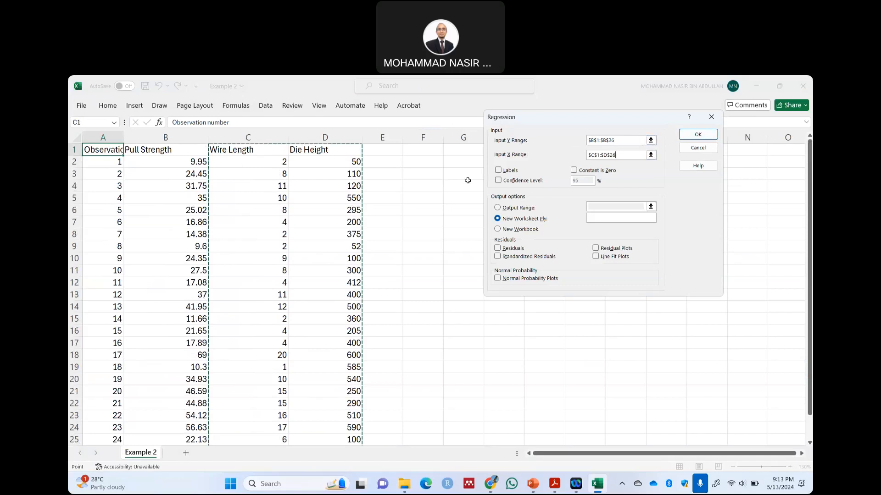
# - Enable Labels, the 95% Confidence Level, Residuals, Residual Plots and Normal Probability Plots, leaving Standardized Residuals off
pyautogui.click(504, 172)
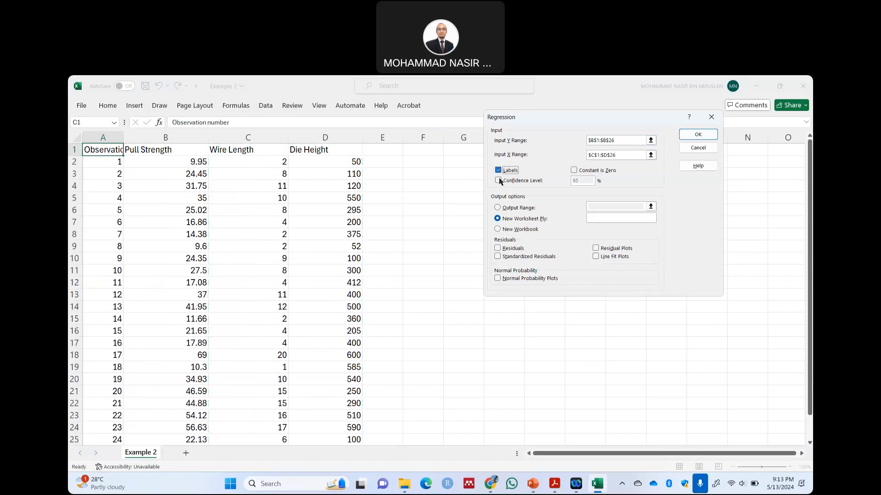
pyautogui.click(499, 182)
pyautogui.click(497, 255)
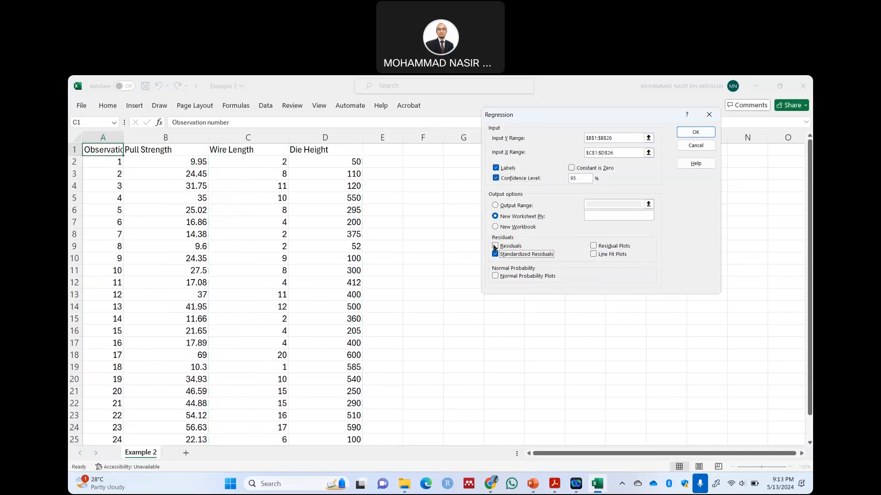
pyautogui.click(495, 255)
pyautogui.click(495, 246)
pyautogui.click(495, 276)
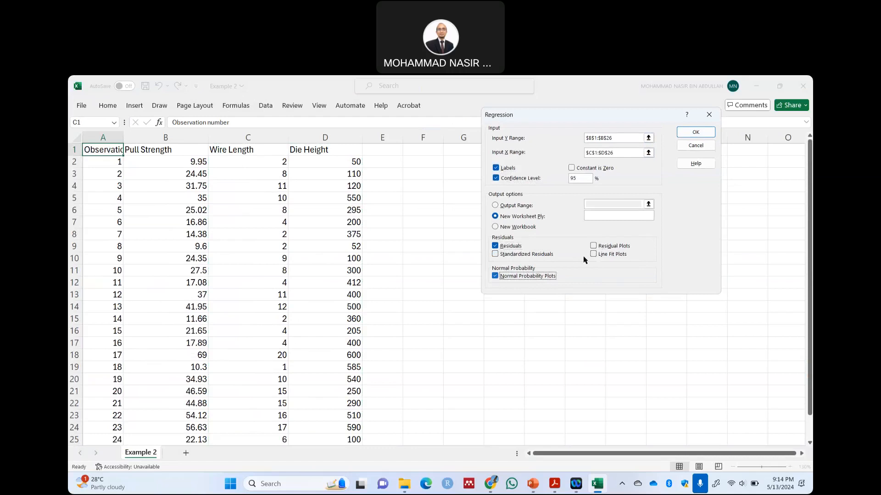
pyautogui.click(594, 246)
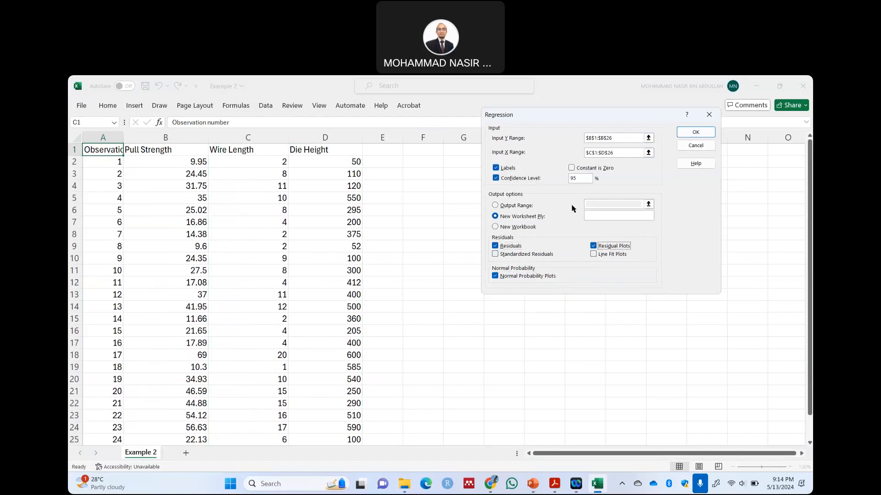
# - Set the Output Range to cell $G$2 on the current sheet and run the regression
pyautogui.click(495, 206)
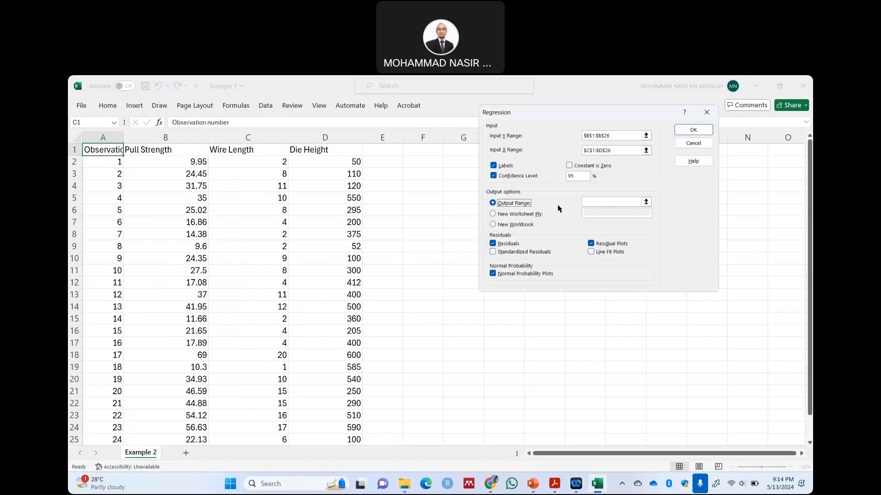
pyautogui.click(645, 202)
pyautogui.click(476, 161)
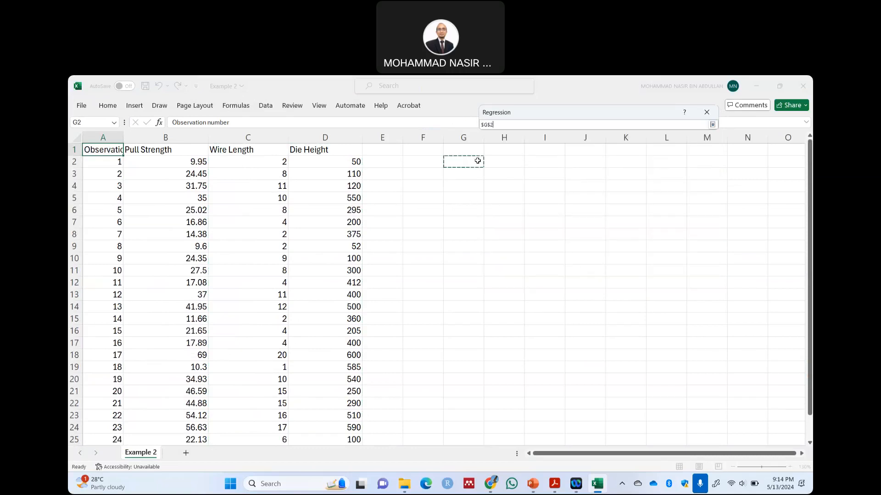
pyautogui.click(712, 124)
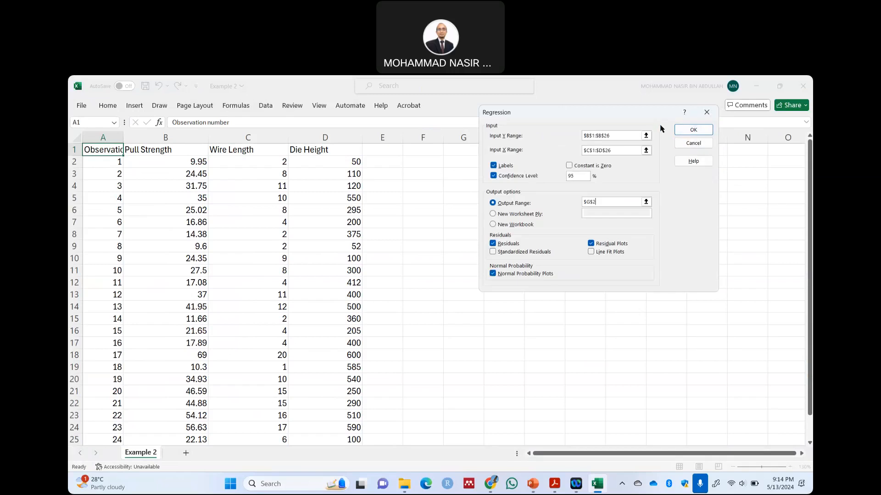
pyautogui.click(693, 130)
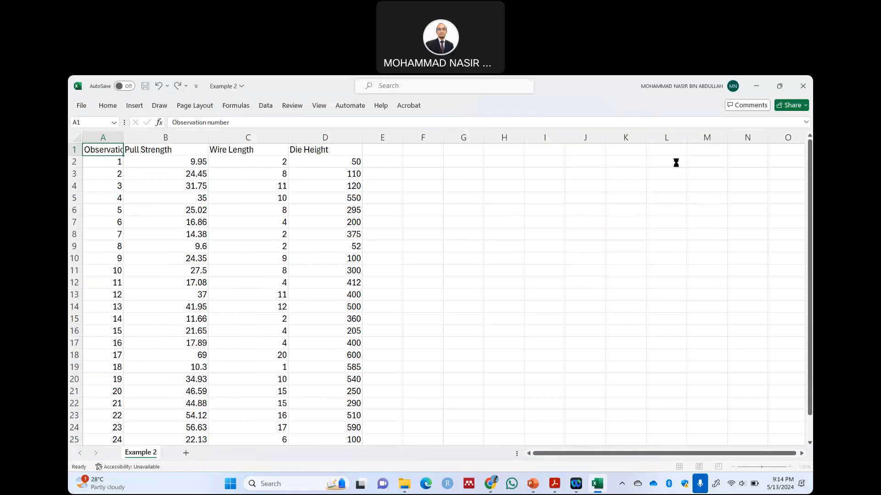
# - Arrange the Normal Probability, Die Height Residual and Wire Length Residual plots in a row below the regression output tables
pyautogui.scroll(-5, 709, 290)
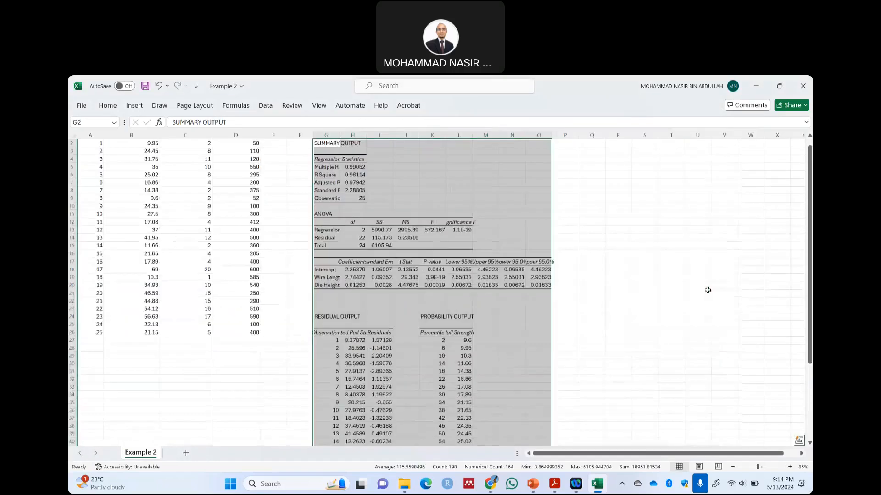
pyautogui.click(499, 265)
pyautogui.moveTo(429, 216); pyautogui.dragTo(86, 440)
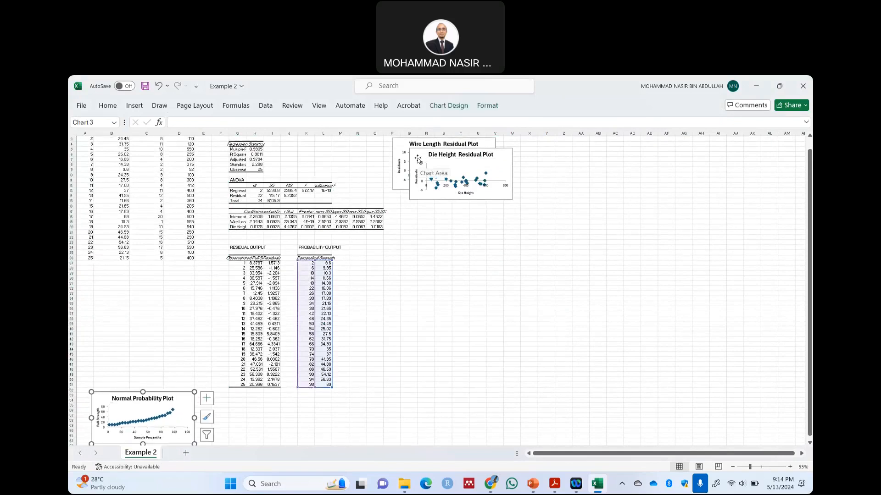
pyautogui.moveTo(417, 163); pyautogui.dragTo(390, 338)
pyautogui.moveTo(311, 399); pyautogui.dragTo(210, 398)
pyautogui.moveTo(401, 149); pyautogui.dragTo(320, 407)
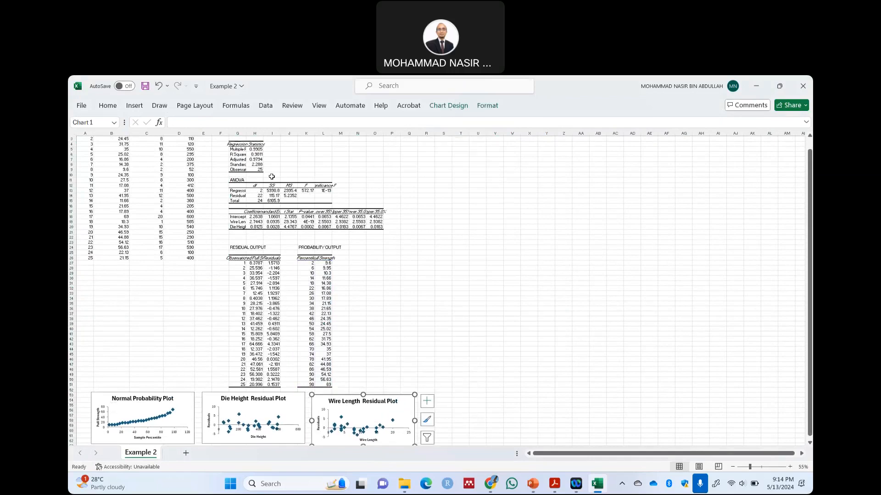
# - Widen column G so the row labels in the regression summary output fit
pyautogui.scroll(5, 697, 196)
pyautogui.scroll(-5, 697, 196)
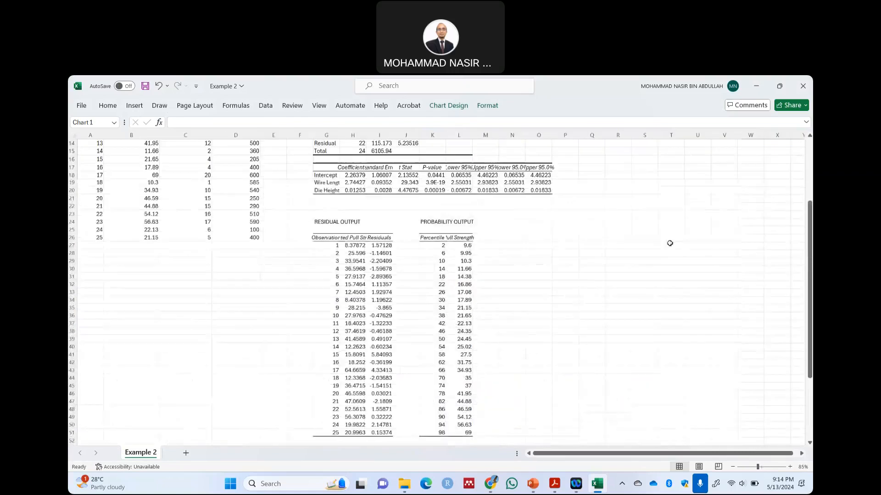
pyautogui.scroll(3, 533, 345)
pyautogui.scroll(2, 533, 344)
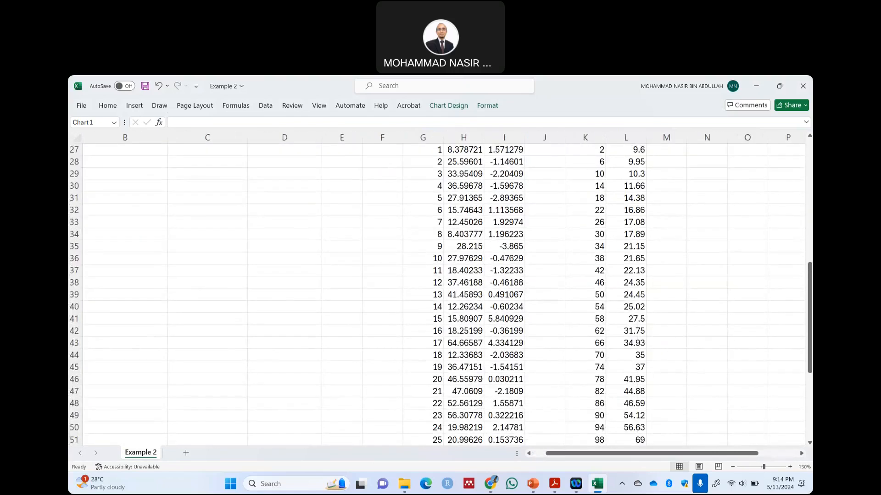
pyautogui.moveTo(809, 318); pyautogui.dragTo(809, 194)
pyautogui.moveTo(443, 137); pyautogui.dragTo(479, 130)
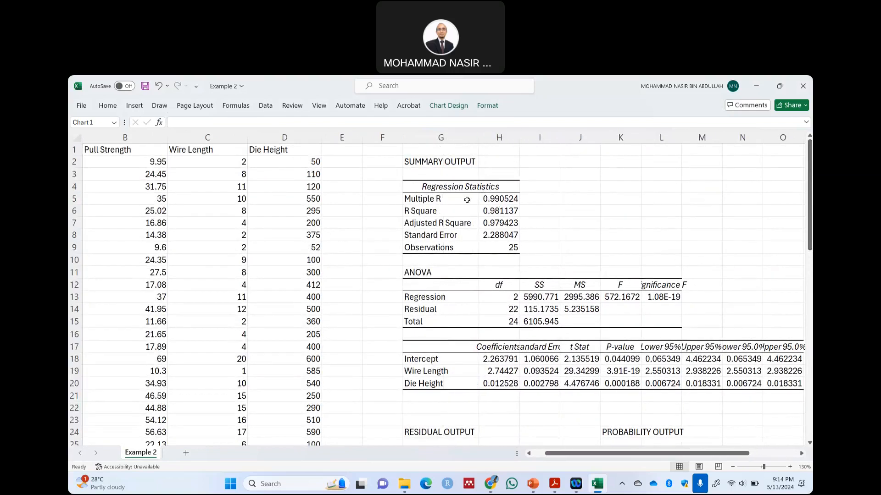
# - Draw a small ink arrow pointing at the R Square value in the Regression Statistics table
pyautogui.click(801, 453)
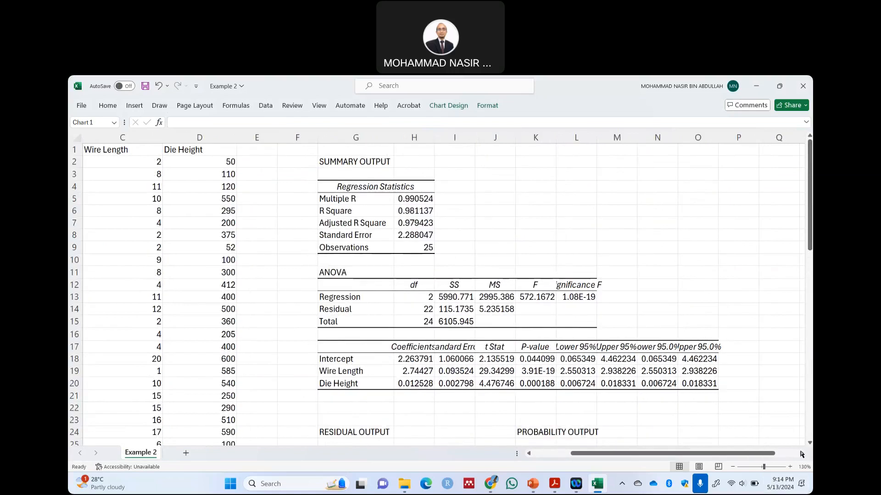
pyautogui.click(802, 454)
pyautogui.click(801, 453)
pyautogui.click(239, 214)
pyautogui.moveTo(228, 212); pyautogui.dragTo(236, 210)
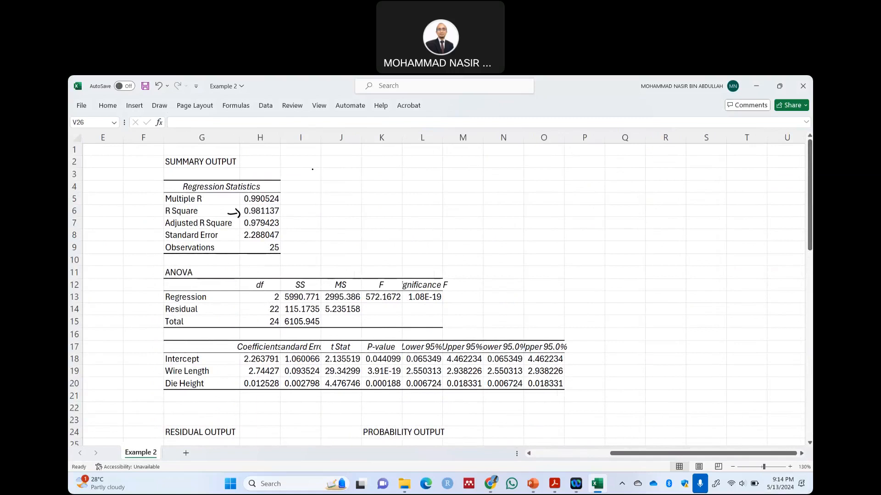
# - Handwrite "98.11% of the total variations in Pull Strength" beside the Regression Statistics table
pyautogui.moveTo(315, 169); pyautogui.dragTo(314, 180)
pyautogui.moveTo(321, 168); pyautogui.dragTo(361, 171)
pyautogui.click(326, 172)
pyautogui.moveTo(368, 167)
pyautogui.mouseDown()
pyautogui.moveTo(365, 179)
pyautogui.moveTo(384, 175)
pyautogui.mouseUp()
pyautogui.moveTo(380, 172); pyautogui.dragTo(412, 174)
pyautogui.moveTo(418, 169); pyautogui.dragTo(424, 174)
pyautogui.moveTo(427, 170); pyautogui.dragTo(429, 173)
pyautogui.moveTo(431, 166)
pyautogui.mouseDown()
pyautogui.moveTo(431, 174)
pyautogui.moveTo(448, 165)
pyautogui.mouseUp()
pyautogui.moveTo(456, 168); pyautogui.dragTo(464, 168)
pyautogui.click(467, 165)
pyautogui.moveTo(466, 168); pyautogui.dragTo(522, 173)
pyautogui.moveTo(525, 173); pyautogui.dragTo(544, 172)
pyautogui.moveTo(544, 162); pyautogui.dragTo(556, 169)
pyautogui.moveTo(559, 161)
pyautogui.mouseDown()
pyautogui.moveTo(559, 169)
pyautogui.moveTo(617, 170)
pyautogui.mouseUp()
pyautogui.click(621, 168)
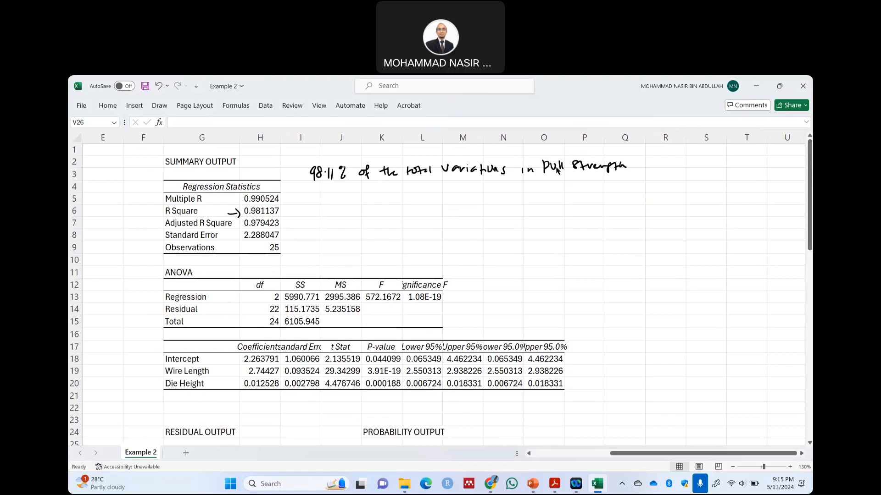
# - Complete the R Square interpretation below it by handwriting "can be explained by wire length and Die height"
pyautogui.moveTo(331, 187); pyautogui.dragTo(377, 194)
pyautogui.moveTo(387, 187); pyautogui.dragTo(397, 194)
pyautogui.moveTo(398, 187); pyautogui.dragTo(410, 197)
pyautogui.moveTo(408, 187); pyautogui.dragTo(420, 192)
pyautogui.moveTo(421, 186); pyautogui.dragTo(441, 192)
pyautogui.moveTo(443, 188); pyautogui.dragTo(501, 191)
pyautogui.click(477, 179)
pyautogui.moveTo(504, 188); pyautogui.dragTo(516, 189)
pyautogui.moveTo(522, 183)
pyautogui.mouseDown()
pyautogui.moveTo(525, 194)
pyautogui.moveTo(535, 188)
pyautogui.mouseUp()
pyautogui.moveTo(532, 189); pyautogui.dragTo(545, 197)
pyautogui.moveTo(541, 184)
pyautogui.mouseDown()
pyautogui.moveTo(548, 193)
pyautogui.moveTo(587, 181)
pyautogui.mouseUp()
pyautogui.click(569, 186)
pyautogui.moveTo(328, 206); pyautogui.dragTo(344, 213)
pyautogui.moveTo(352, 206); pyautogui.dragTo(365, 213)
pyautogui.moveTo(367, 209)
pyautogui.mouseDown()
pyautogui.moveTo(376, 218)
pyautogui.moveTo(392, 215)
pyautogui.mouseUp()
pyautogui.moveTo(388, 210); pyautogui.dragTo(397, 210)
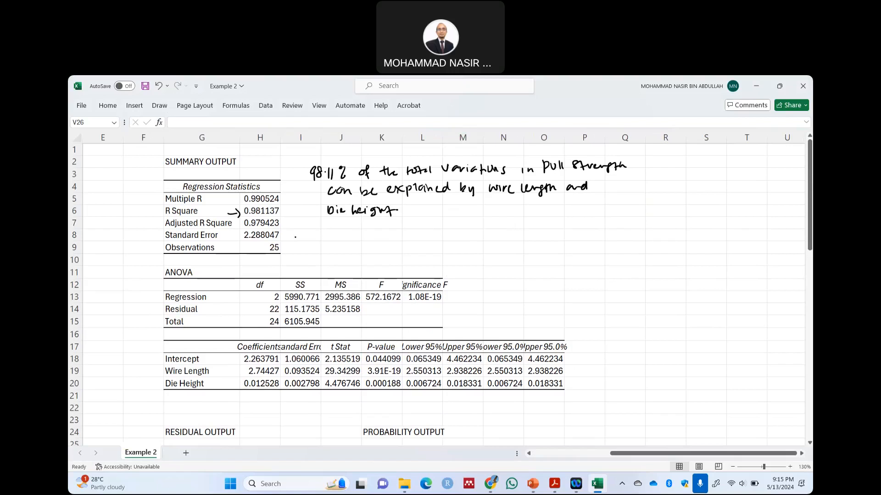
# - Circle the Standard Error and the residual MS, write √5.235158 beside the MS, and link it to the Standard Error with an arrow
pyautogui.moveTo(249, 228)
pyautogui.mouseDown()
pyautogui.moveTo(239, 230)
pyautogui.moveTo(256, 244)
pyautogui.moveTo(284, 233)
pyautogui.moveTo(262, 228)
pyautogui.mouseUp()
pyautogui.moveTo(329, 250)
pyautogui.mouseDown()
pyautogui.moveTo(329, 265)
pyautogui.moveTo(333, 258)
pyautogui.mouseUp()
pyautogui.moveTo(353, 301)
pyautogui.mouseDown()
pyautogui.moveTo(321, 304)
pyautogui.moveTo(349, 319)
pyautogui.moveTo(361, 305)
pyautogui.moveTo(351, 301)
pyautogui.moveTo(378, 316)
pyautogui.moveTo(407, 309)
pyautogui.moveTo(393, 320)
pyautogui.moveTo(402, 319)
pyautogui.mouseUp()
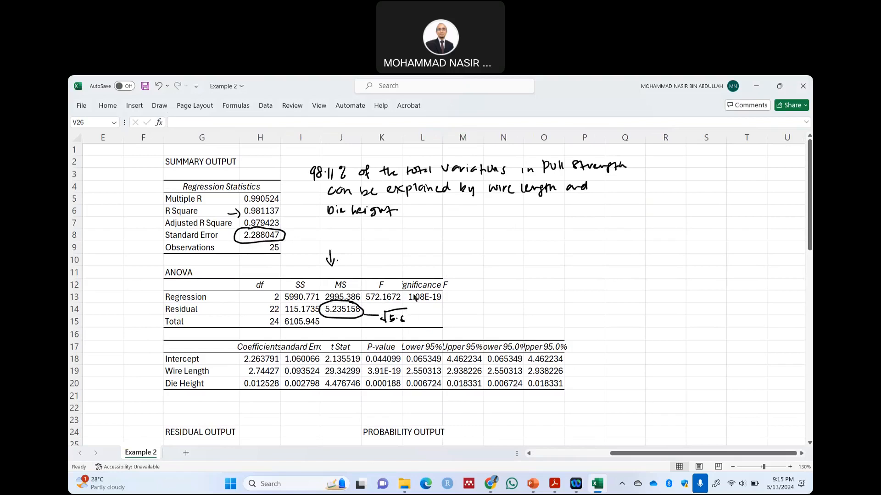
pyautogui.click(402, 323)
pyautogui.moveTo(408, 317)
pyautogui.mouseDown()
pyautogui.moveTo(429, 327)
pyautogui.moveTo(438, 316)
pyautogui.mouseUp()
pyautogui.moveTo(407, 310)
pyautogui.mouseDown()
pyautogui.moveTo(444, 311)
pyautogui.moveTo(464, 290)
pyautogui.moveTo(291, 243)
pyautogui.mouseUp()
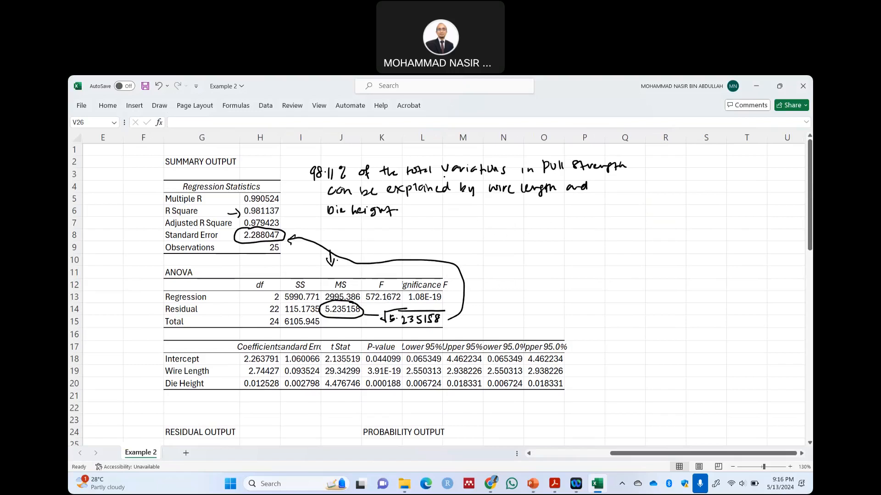
# - Switch to the red pen and write "Ho: model is not valid for prediction" in the blank cells beside the R Square note
pyautogui.click(265, 106)
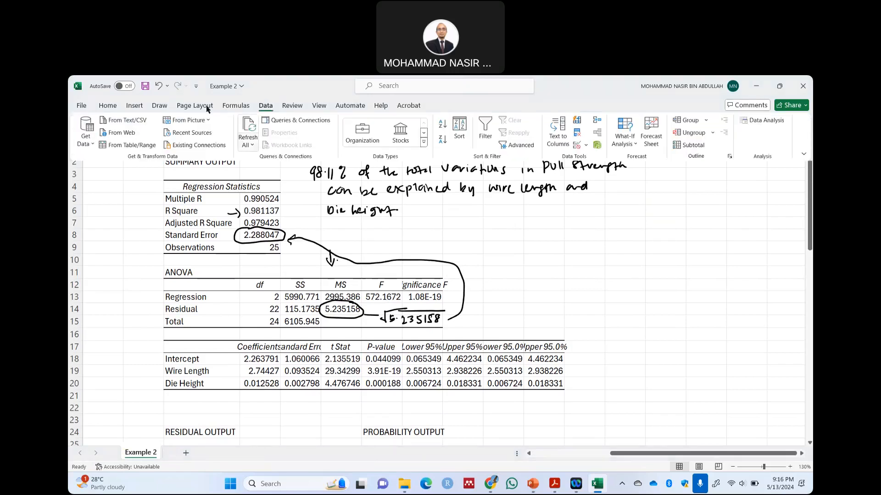
pyautogui.click(160, 106)
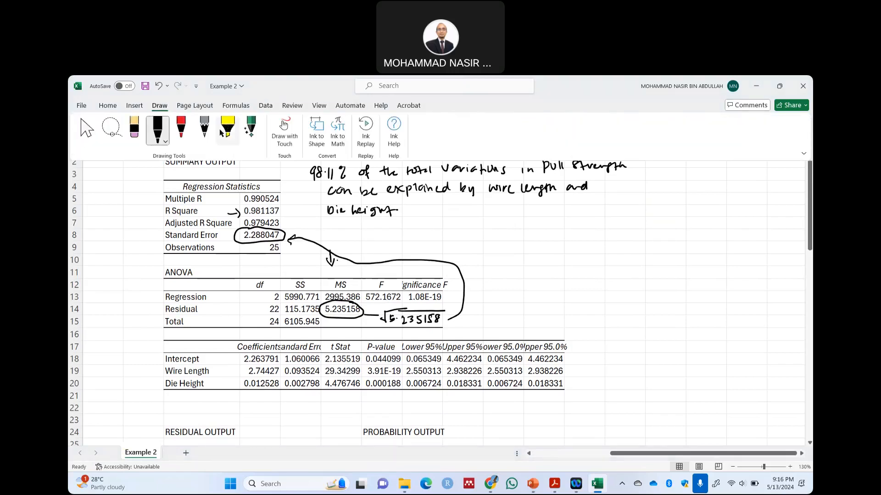
pyautogui.click(181, 131)
pyautogui.click(647, 179)
pyautogui.moveTo(646, 177)
pyautogui.mouseDown()
pyautogui.moveTo(647, 190)
pyautogui.moveTo(665, 192)
pyautogui.moveTo(786, 177)
pyautogui.mouseUp()
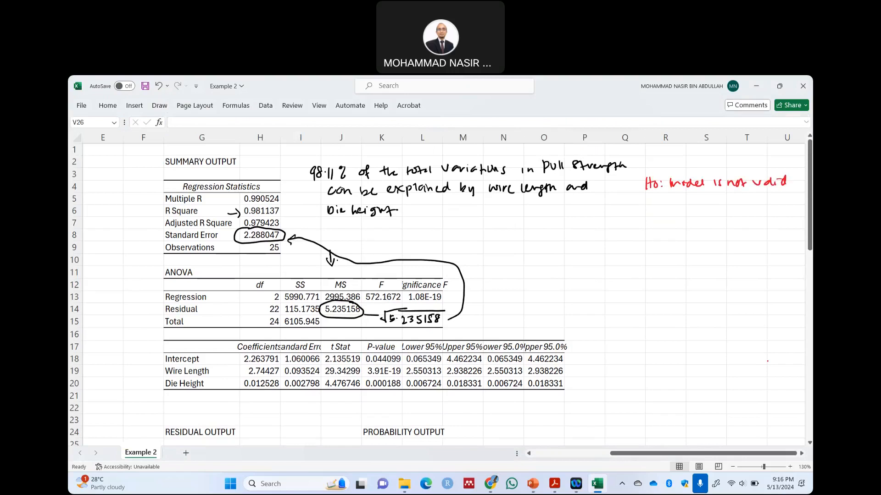
pyautogui.click(801, 454)
pyautogui.click(801, 453)
pyautogui.click(801, 453)
pyautogui.click(801, 454)
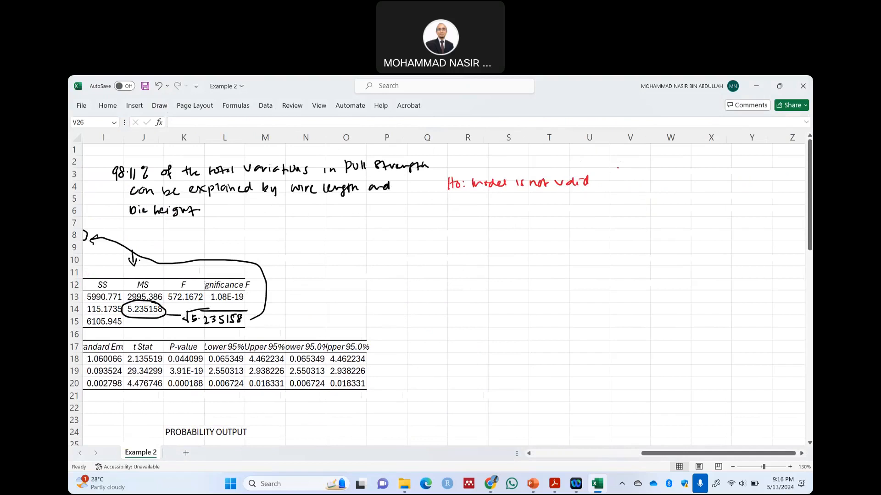
pyautogui.moveTo(600, 176)
pyautogui.mouseDown()
pyautogui.moveTo(632, 194)
pyautogui.moveTo(655, 177)
pyautogui.moveTo(682, 181)
pyautogui.mouseUp()
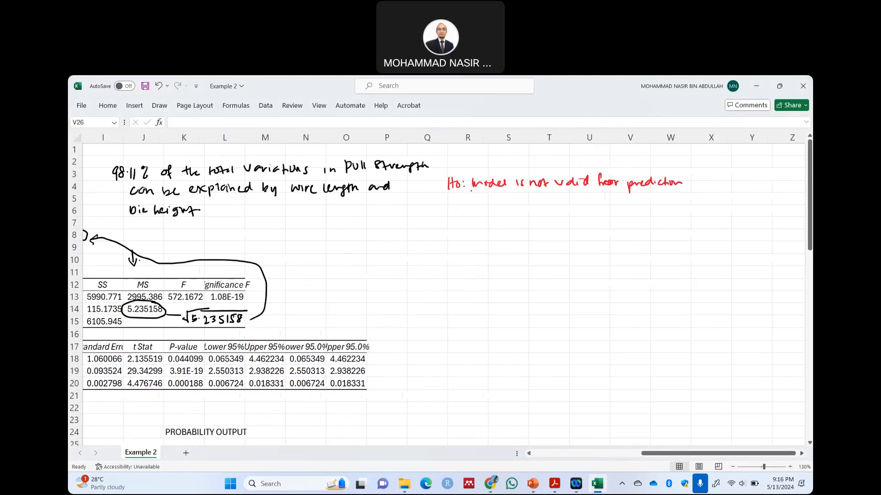
# - Write "H1: model is valid for prediction" and "α = 0.05" in red ink below the null hypothesis
pyautogui.moveTo(445, 199); pyautogui.dragTo(445, 214)
pyautogui.moveTo(444, 207); pyautogui.dragTo(450, 212)
pyautogui.moveTo(453, 206)
pyautogui.mouseDown()
pyautogui.moveTo(456, 213)
pyautogui.moveTo(502, 198)
pyautogui.mouseUp()
pyautogui.moveTo(503, 205)
pyautogui.mouseDown()
pyautogui.moveTo(544, 200)
pyautogui.moveTo(514, 208)
pyautogui.mouseUp()
pyautogui.moveTo(518, 203); pyautogui.dragTo(600, 204)
pyautogui.moveTo(605, 201)
pyautogui.mouseDown()
pyautogui.moveTo(602, 208)
pyautogui.moveTo(643, 205)
pyautogui.mouseUp()
pyautogui.moveTo(463, 220)
pyautogui.mouseDown()
pyautogui.moveTo(457, 224)
pyautogui.moveTo(473, 222)
pyautogui.mouseUp()
pyautogui.moveTo(468, 225); pyautogui.dragTo(486, 227)
pyautogui.moveTo(494, 220); pyautogui.dragTo(496, 228)
# - Add an underlined "Test statistic" heading in red ink with "P-value < 0.0001" beneath it
pyautogui.moveTo(446, 242)
pyautogui.mouseDown()
pyautogui.moveTo(516, 245)
pyautogui.moveTo(467, 275)
pyautogui.mouseUp()
pyautogui.moveTo(469, 271); pyautogui.dragTo(474, 273)
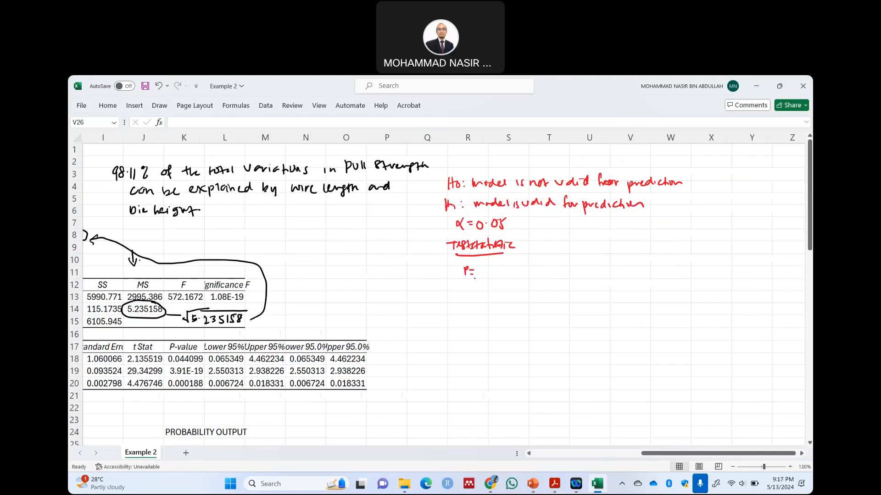
pyautogui.moveTo(464, 269)
pyautogui.mouseDown()
pyautogui.moveTo(467, 279)
pyautogui.moveTo(559, 270)
pyautogui.mouseUp()
pyautogui.click(551, 274)
pyautogui.moveTo(569, 269); pyautogui.dragTo(587, 276)
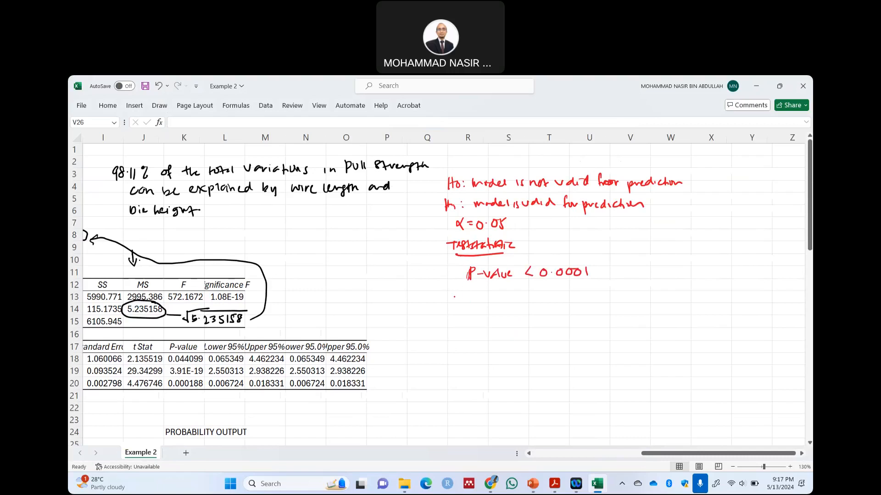
# - Write an underlined "Decision rule" heading followed by "if P-value < α (0.05), Ho is rejected" in red ink
pyautogui.moveTo(451, 294); pyautogui.dragTo(527, 297)
pyautogui.moveTo(454, 312)
pyautogui.mouseDown()
pyautogui.moveTo(505, 311)
pyautogui.moveTo(482, 326)
pyautogui.mouseUp()
pyautogui.moveTo(485, 327)
pyautogui.mouseDown()
pyautogui.moveTo(488, 317)
pyautogui.moveTo(635, 325)
pyautogui.mouseUp()
pyautogui.moveTo(645, 316)
pyautogui.mouseDown()
pyautogui.moveTo(645, 325)
pyautogui.moveTo(738, 323)
pyautogui.mouseUp()
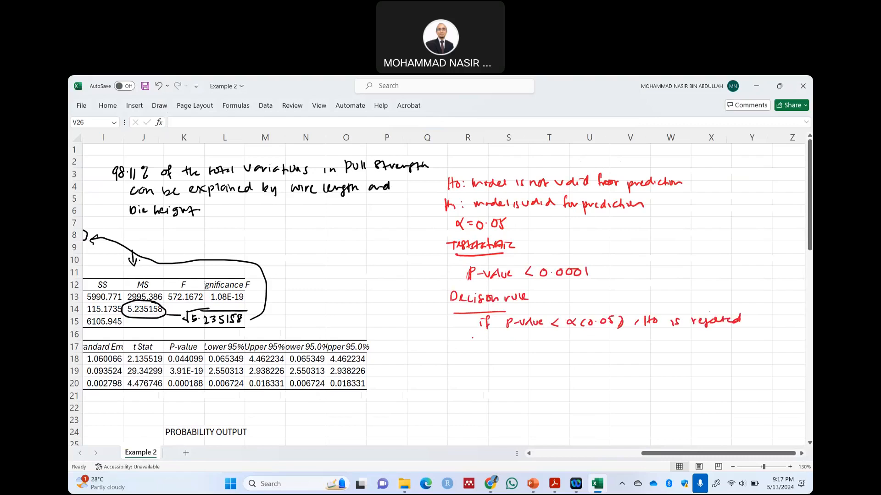
# - Write an underlined "Decision" heading with "Ho is rejected" beneath the decision rule
pyautogui.moveTo(445, 341); pyautogui.dragTo(491, 344)
pyautogui.moveTo(446, 353); pyautogui.dragTo(488, 350)
pyautogui.moveTo(472, 359)
pyautogui.mouseDown()
pyautogui.moveTo(478, 371)
pyautogui.moveTo(553, 360)
pyautogui.mouseUp()
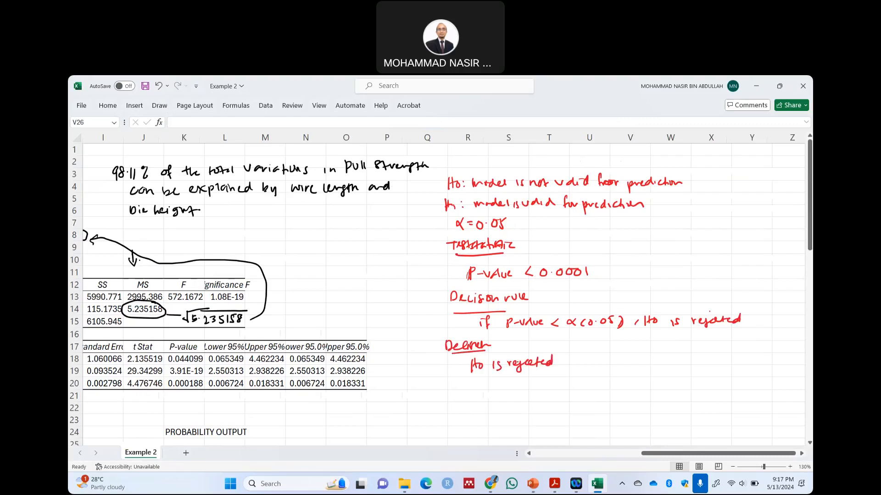
# - Write an underlined "Conclusion" heading with "The model is valid for prediction." to finish the model validity test
pyautogui.moveTo(455, 390)
pyautogui.mouseDown()
pyautogui.moveTo(498, 387)
pyautogui.moveTo(500, 397)
pyautogui.moveTo(456, 391)
pyautogui.moveTo(510, 388)
pyautogui.moveTo(487, 419)
pyautogui.moveTo(540, 410)
pyautogui.mouseUp()
pyautogui.click(486, 389)
pyautogui.moveTo(540, 412); pyautogui.dragTo(549, 415)
pyautogui.click(565, 411)
pyautogui.moveTo(560, 411); pyautogui.dragTo(632, 403)
pyautogui.moveTo(640, 404)
pyautogui.mouseDown()
pyautogui.moveTo(646, 415)
pyautogui.moveTo(668, 400)
pyautogui.moveTo(698, 404)
pyautogui.mouseUp()
pyautogui.click(675, 406)
pyautogui.click(703, 406)
pyautogui.click(722, 404)
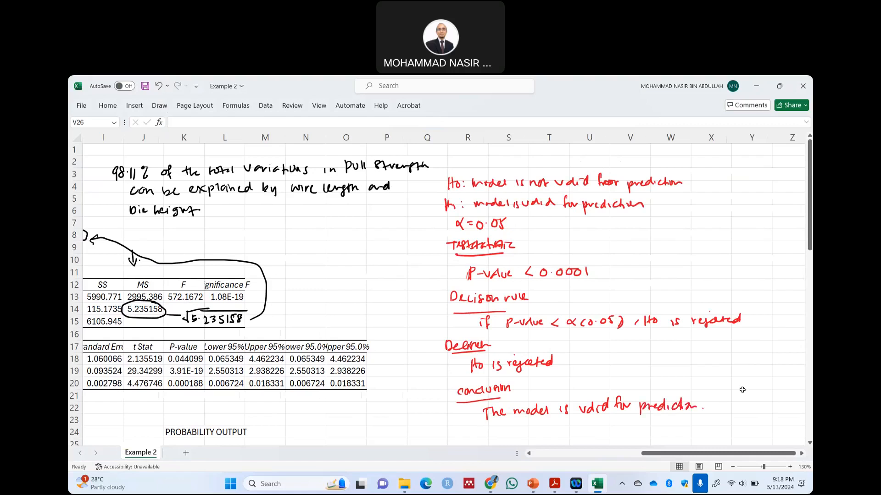
# - Widen columns H, I and L to O so the headers and values in the regression output fit
pyautogui.moveTo(706, 458); pyautogui.dragTo(698, 458)
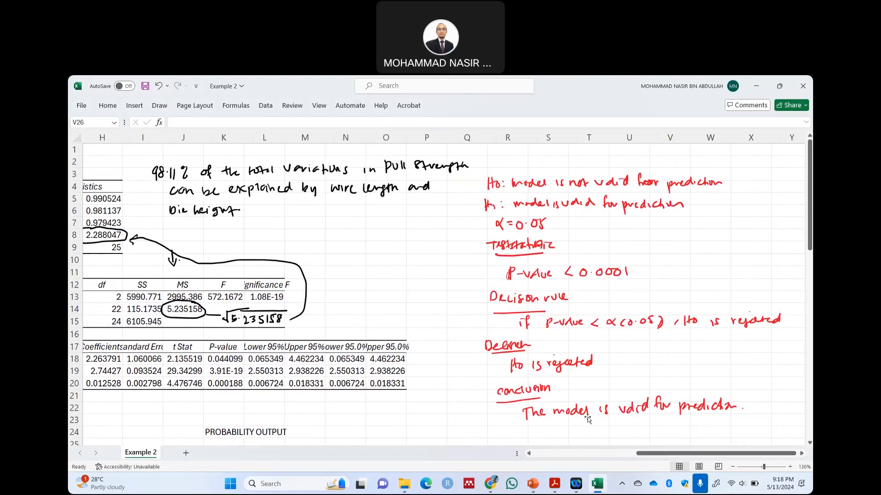
pyautogui.moveTo(639, 454); pyautogui.dragTo(595, 459)
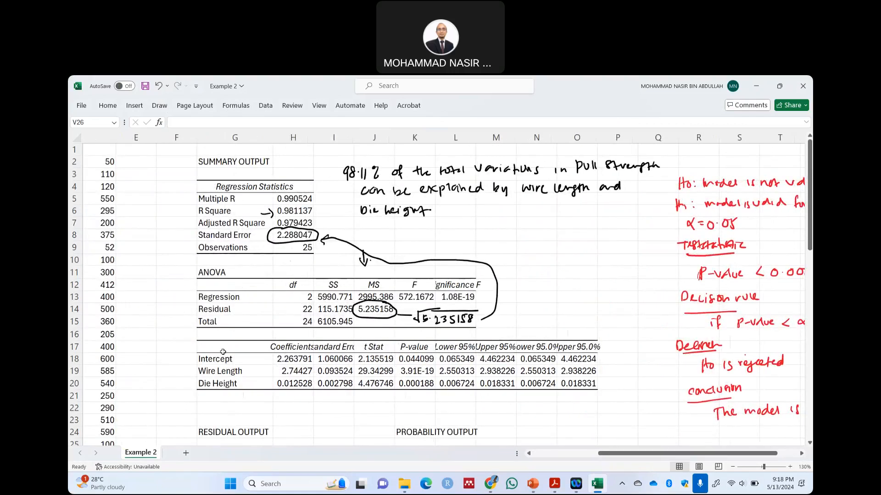
pyautogui.moveTo(316, 138); pyautogui.dragTo(385, 140)
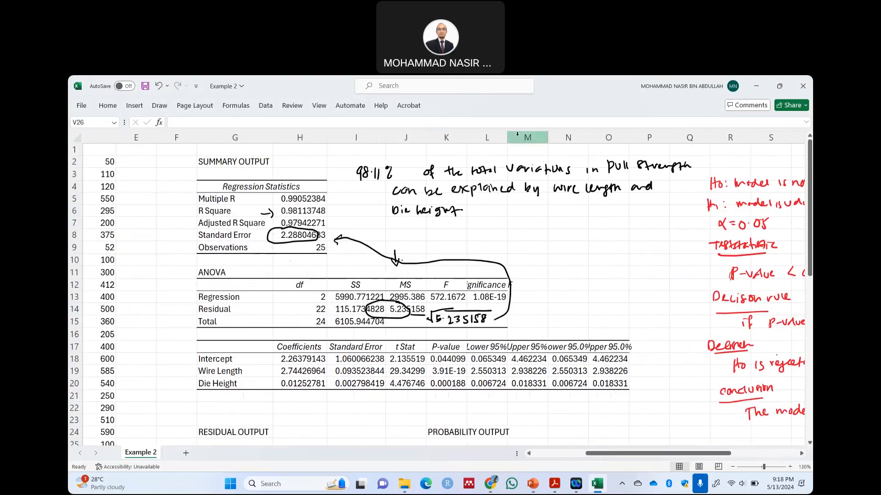
pyautogui.moveTo(510, 140); pyautogui.dragTo(702, 138)
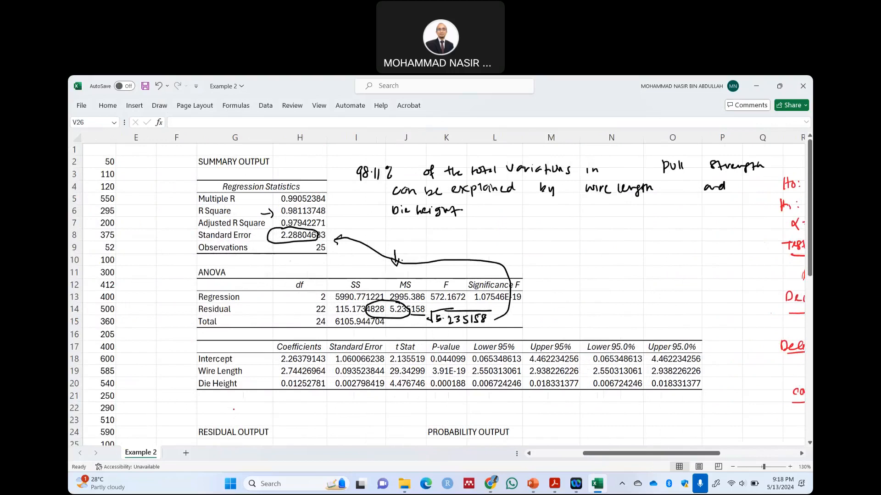
# - Begin the fitted regression equation in red ink with "y =" below the coefficients table
pyautogui.moveTo(235, 398)
pyautogui.mouseDown()
pyautogui.moveTo(238, 409)
pyautogui.moveTo(255, 399)
pyautogui.mouseUp()
pyautogui.moveTo(249, 403); pyautogui.dragTo(295, 408)
pyautogui.click(270, 402)
pyautogui.hotkey('ctrl', 'z')
pyautogui.hotkey('ctrl', 'z')
pyautogui.hotkey('ctrl', 'z')
# - Complete the handwritten regression equation below the coefficients table as "y = 2.26 + 2.74x₁ + 0.01x₂"
pyautogui.moveTo(260, 399); pyautogui.dragTo(267, 408)
pyautogui.click(274, 401)
pyautogui.moveTo(273, 401); pyautogui.dragTo(305, 402)
pyautogui.moveTo(303, 397)
pyautogui.mouseDown()
pyautogui.moveTo(303, 407)
pyautogui.moveTo(346, 408)
pyautogui.mouseUp()
pyautogui.click(322, 404)
pyautogui.moveTo(355, 403); pyautogui.dragTo(373, 404)
pyautogui.moveTo(369, 400)
pyautogui.mouseDown()
pyautogui.moveTo(369, 407)
pyautogui.moveTo(398, 400)
pyautogui.moveTo(425, 408)
pyautogui.mouseUp()
pyautogui.click(390, 406)
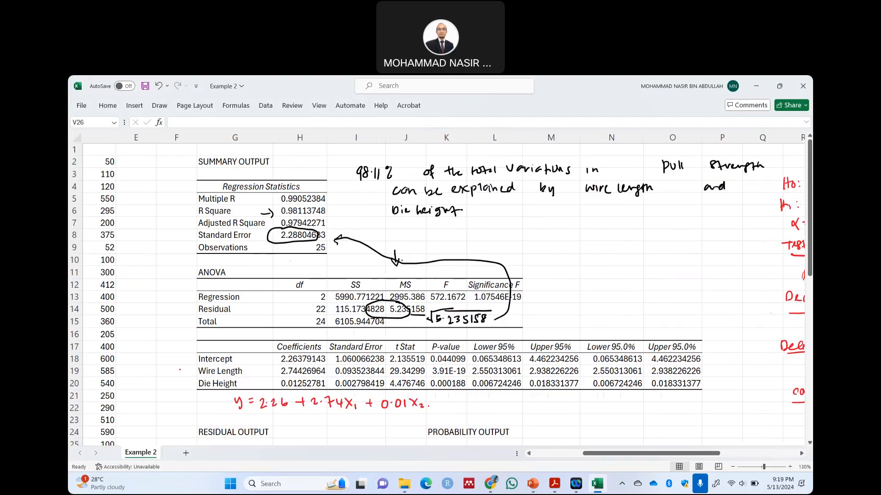
# - Label Wire Length as x₁ and Die Height as x₂, and mark the three coefficients as β₀, β₁ and β₂ in red ink
pyautogui.moveTo(177, 367); pyautogui.dragTo(183, 374)
pyautogui.moveTo(183, 368); pyautogui.dragTo(184, 375)
pyautogui.moveTo(177, 382); pyautogui.dragTo(177, 388)
pyautogui.moveTo(264, 353)
pyautogui.mouseDown()
pyautogui.moveTo(270, 386)
pyautogui.moveTo(282, 387)
pyautogui.mouseUp()
# - Handwrite "Ho: There is no linear relationship between WL & PS." in the blank area beyond the model validity test
pyautogui.moveTo(449, 368); pyautogui.dragTo(406, 383)
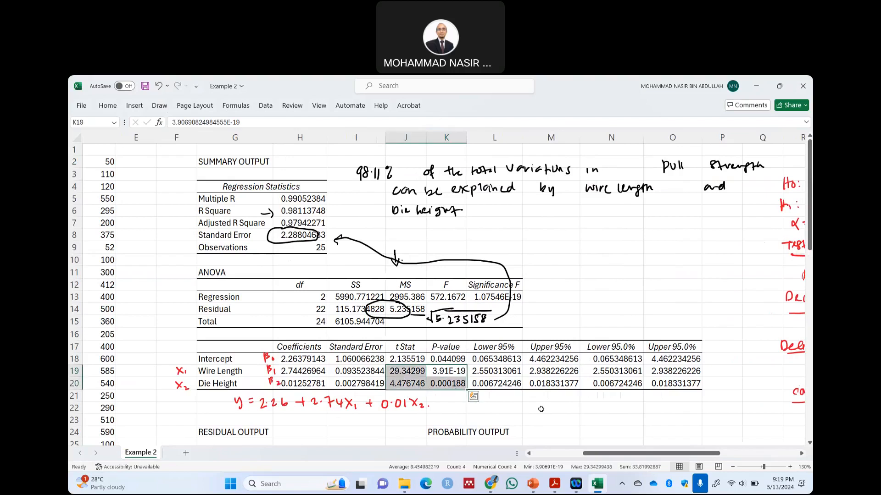
pyautogui.moveTo(620, 458); pyautogui.dragTo(726, 477)
pyautogui.moveTo(802, 453); pyautogui.dragTo(803, 458)
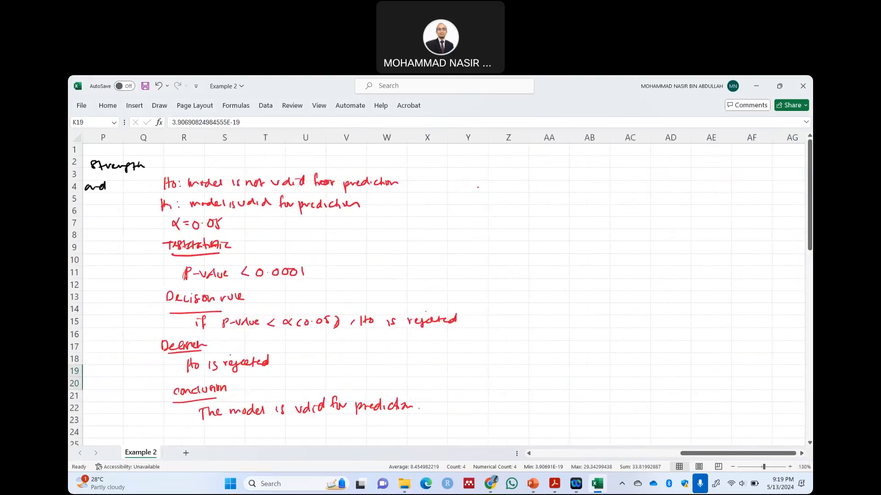
pyautogui.moveTo(494, 156); pyautogui.dragTo(500, 171)
pyautogui.moveTo(495, 164); pyautogui.dragTo(524, 173)
pyautogui.click(512, 163)
pyautogui.click(512, 168)
pyautogui.moveTo(526, 162); pyautogui.dragTo(556, 173)
pyautogui.click(552, 170)
pyautogui.moveTo(565, 166); pyautogui.dragTo(575, 170)
pyautogui.click(583, 169)
pyautogui.moveTo(579, 167)
pyautogui.mouseDown()
pyautogui.moveTo(622, 166)
pyautogui.moveTo(627, 174)
pyautogui.moveTo(675, 162)
pyautogui.moveTo(754, 168)
pyautogui.mouseUp()
pyautogui.click(614, 168)
pyautogui.moveTo(756, 159); pyautogui.dragTo(777, 164)
pyautogui.moveTo(785, 159)
pyautogui.mouseDown()
pyautogui.moveTo(785, 171)
pyautogui.moveTo(789, 163)
pyautogui.mouseUp()
pyautogui.moveTo(798, 158); pyautogui.dragTo(792, 169)
pyautogui.click(798, 169)
# - Write "H1:" under the Wire Length null hypothesis, using ditto dots with "a" in place of "no"
pyautogui.moveTo(499, 184)
pyautogui.mouseDown()
pyautogui.moveTo(498, 199)
pyautogui.moveTo(503, 187)
pyautogui.mouseUp()
pyautogui.moveTo(503, 184); pyautogui.dragTo(503, 195)
pyautogui.moveTo(507, 188); pyautogui.dragTo(508, 193)
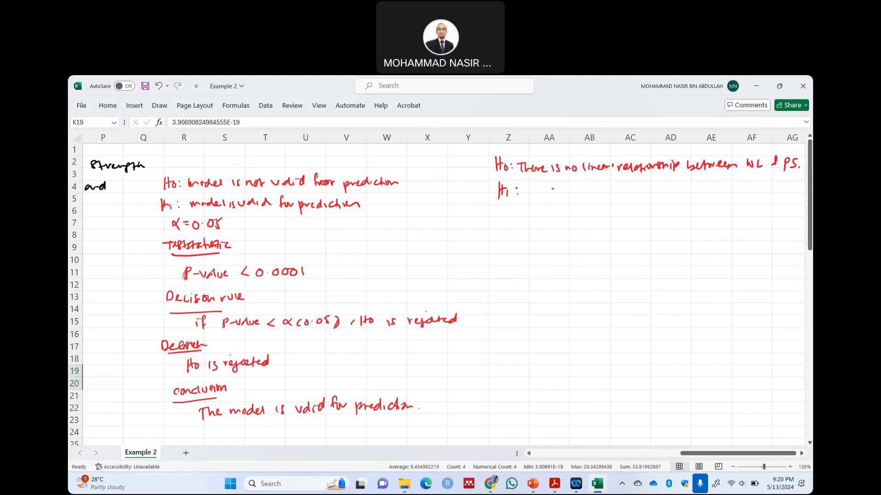
pyautogui.moveTo(579, 186); pyautogui.dragTo(582, 193)
pyautogui.moveTo(596, 185); pyautogui.dragTo(596, 188)
pyautogui.click(602, 188)
# - Zoom the sheet out to 115% and write "α = 0.05" below the Wire Length hypotheses
pyautogui.scroll(-1, 714, 220)
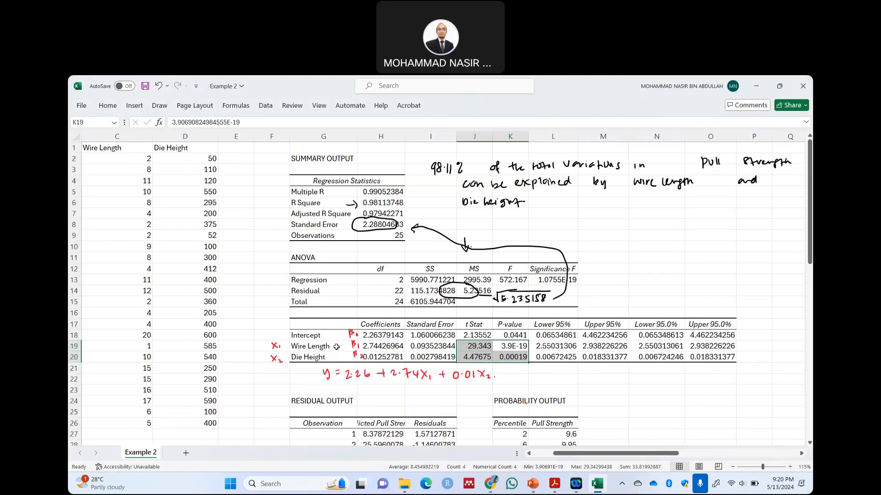
pyautogui.moveTo(597, 454); pyautogui.dragTo(714, 457)
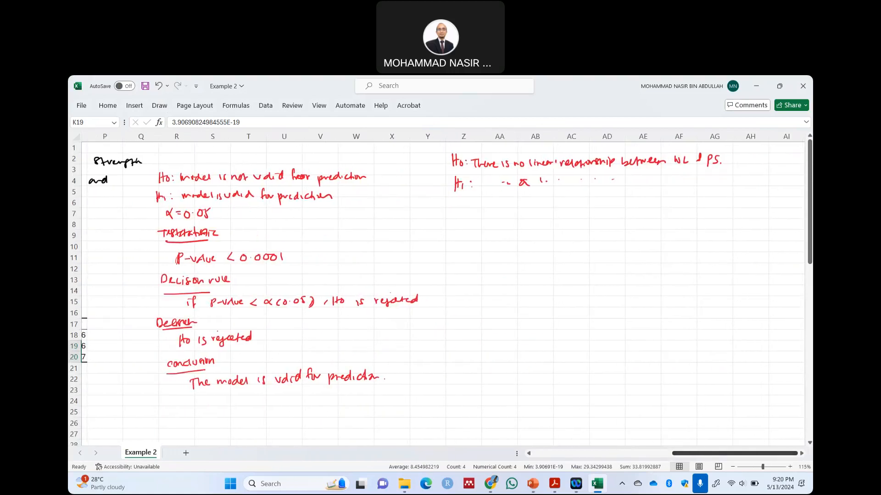
pyautogui.moveTo(463, 207)
pyautogui.mouseDown()
pyautogui.moveTo(455, 214)
pyautogui.moveTo(464, 215)
pyautogui.mouseUp()
pyautogui.moveTo(466, 210); pyautogui.dragTo(475, 212)
pyautogui.moveTo(481, 207); pyautogui.dragTo(511, 214)
pyautogui.click(492, 209)
# - Write "P-value < 0.0001" for the Wire Length test, consulting its P-value in the coefficients table
pyautogui.moveTo(466, 229)
pyautogui.mouseDown()
pyautogui.moveTo(467, 244)
pyautogui.moveTo(469, 234)
pyautogui.mouseUp()
pyautogui.moveTo(473, 235); pyautogui.dragTo(488, 235)
pyautogui.moveTo(489, 233); pyautogui.dragTo(507, 234)
pyautogui.click(516, 234)
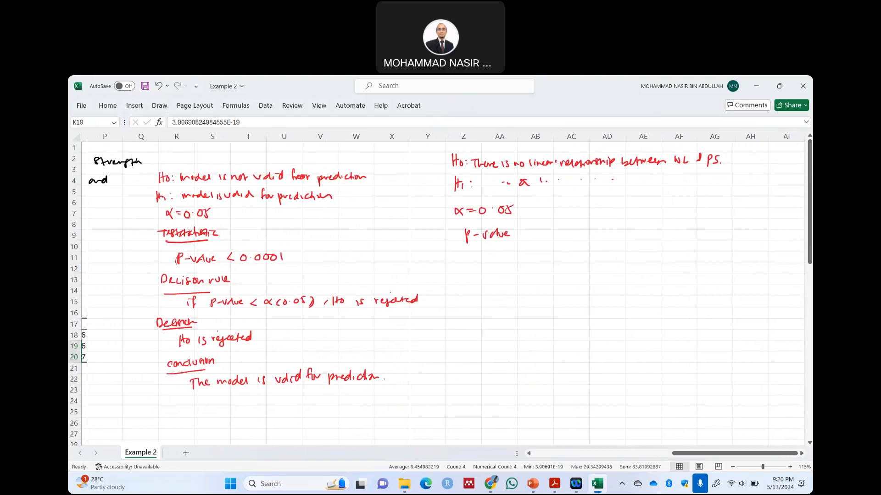
pyautogui.moveTo(688, 454); pyautogui.dragTo(603, 456)
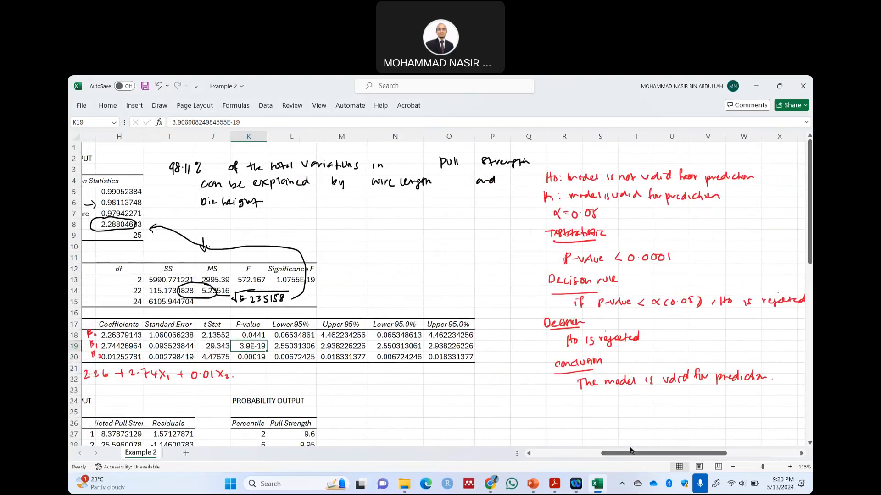
pyautogui.moveTo(640, 453); pyautogui.dragTo(710, 454)
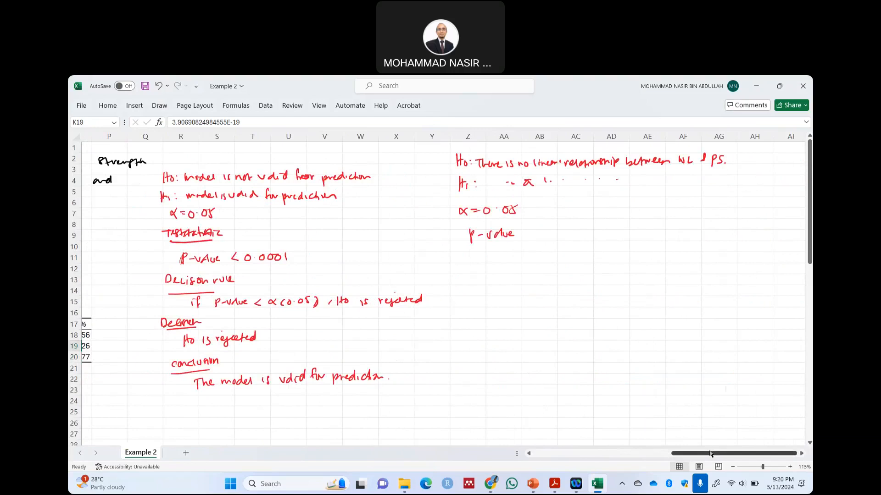
pyautogui.moveTo(533, 227); pyautogui.dragTo(533, 234)
pyautogui.moveTo(539, 230); pyautogui.dragTo(571, 229)
pyautogui.click(550, 231)
pyautogui.moveTo(580, 227); pyautogui.dragTo(580, 239)
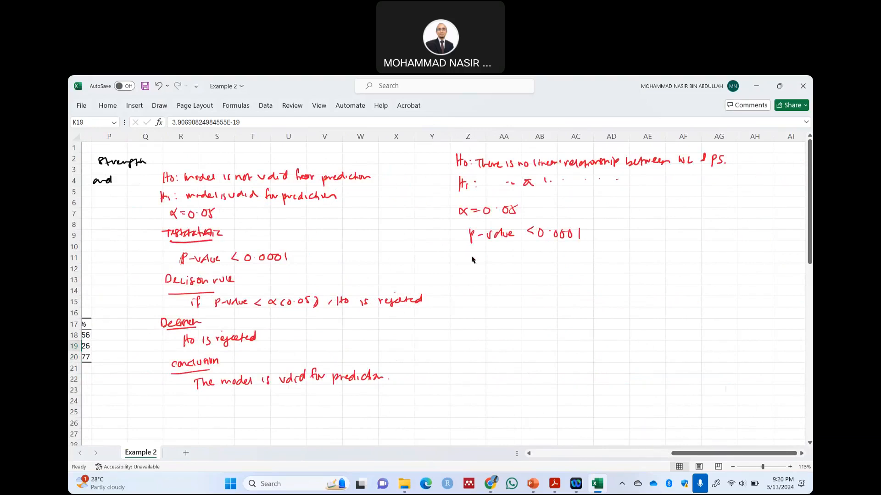
# - Write the Decision "Ho is rejected" and an underlined "Conclusion" heading, then draw an arrow from H1 to the space below it
pyautogui.moveTo(461, 260)
pyautogui.mouseDown()
pyautogui.moveTo(467, 269)
pyautogui.moveTo(506, 265)
pyautogui.moveTo(472, 294)
pyautogui.mouseUp()
pyautogui.moveTo(478, 283)
pyautogui.mouseDown()
pyautogui.moveTo(479, 293)
pyautogui.moveTo(551, 284)
pyautogui.mouseUp()
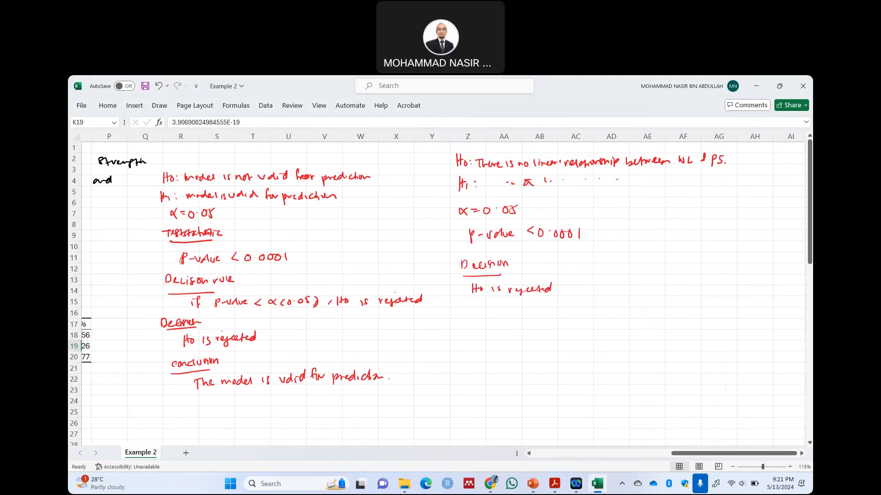
pyautogui.moveTo(469, 310); pyautogui.dragTo(517, 313)
pyautogui.moveTo(476, 322); pyautogui.dragTo(511, 320)
pyautogui.moveTo(453, 182)
pyautogui.mouseDown()
pyautogui.moveTo(443, 342)
pyautogui.moveTo(461, 341)
pyautogui.moveTo(456, 349)
pyautogui.mouseUp()
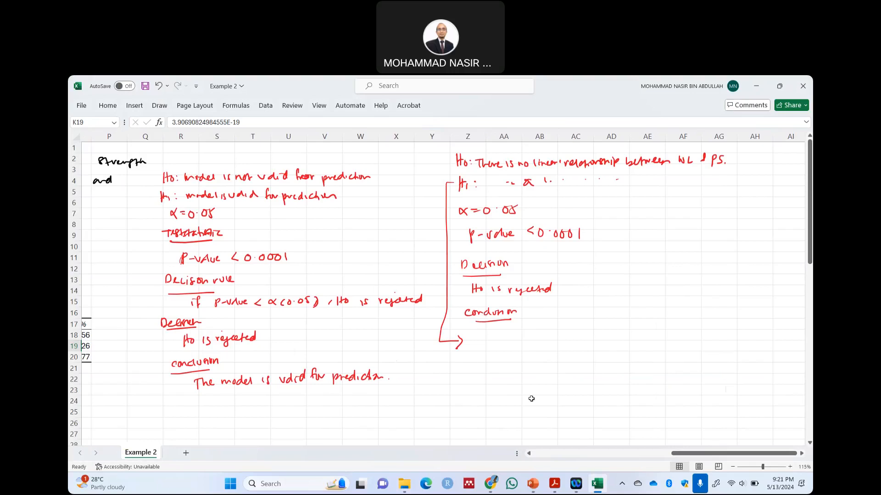
# - Compare the t Stat and P-value cells of Wire Length and Die Height with the handwritten hypothesis test
pyautogui.moveTo(697, 453); pyautogui.dragTo(606, 454)
pyautogui.moveTo(363, 346)
pyautogui.mouseDown()
pyautogui.moveTo(360, 356)
pyautogui.moveTo(370, 352)
pyautogui.mouseUp()
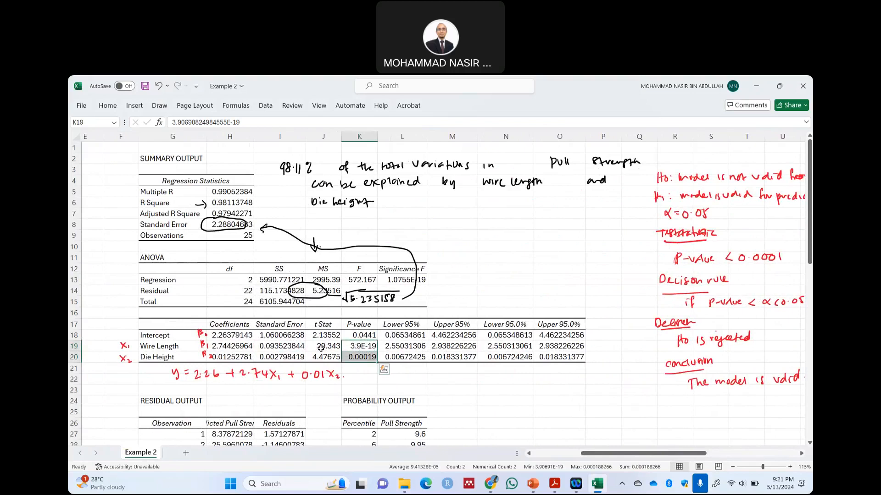
pyautogui.moveTo(320, 347); pyautogui.dragTo(322, 358)
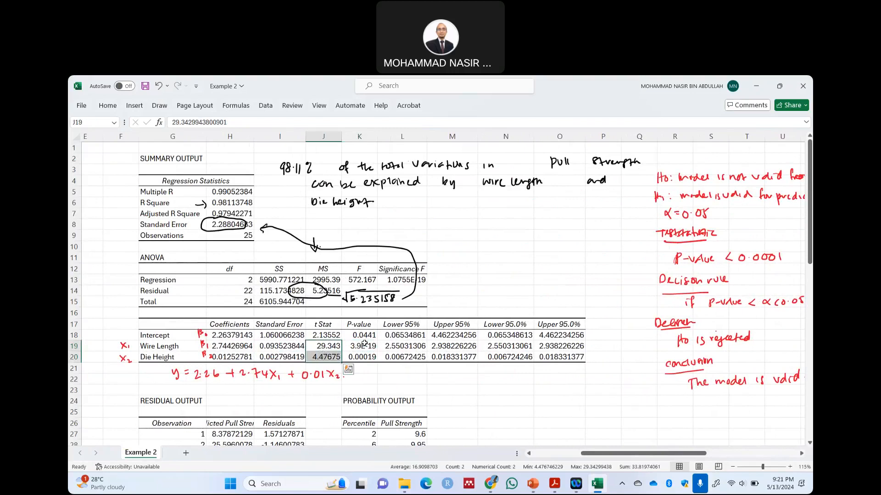
pyautogui.moveTo(365, 345); pyautogui.dragTo(360, 356)
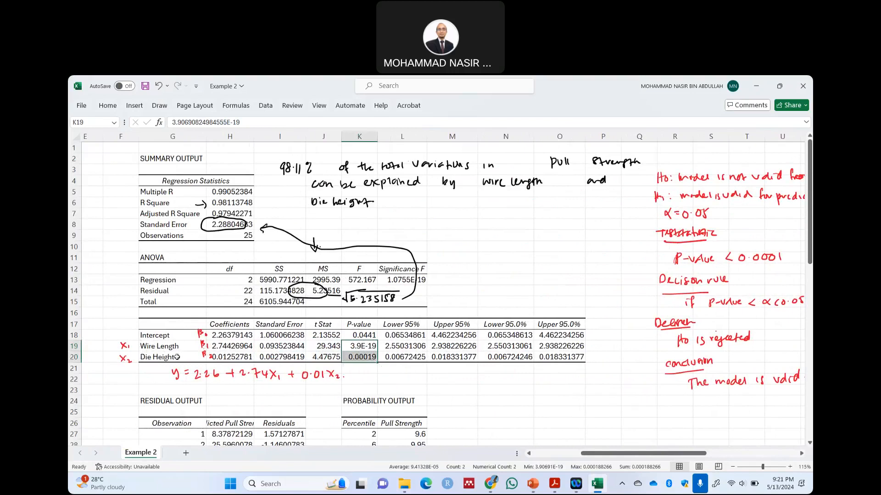
pyautogui.moveTo(626, 454); pyautogui.dragTo(722, 453)
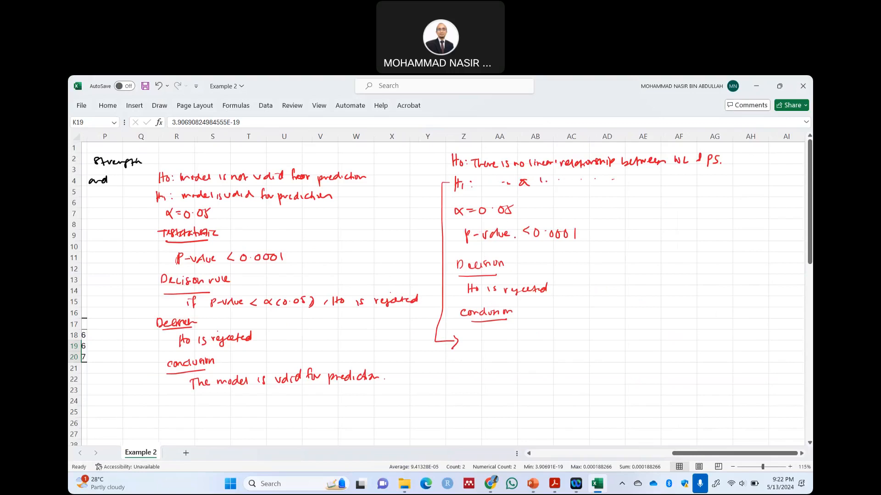
pyautogui.moveTo(524, 246); pyautogui.dragTo(579, 244)
pyautogui.moveTo(687, 454); pyautogui.dragTo(561, 454)
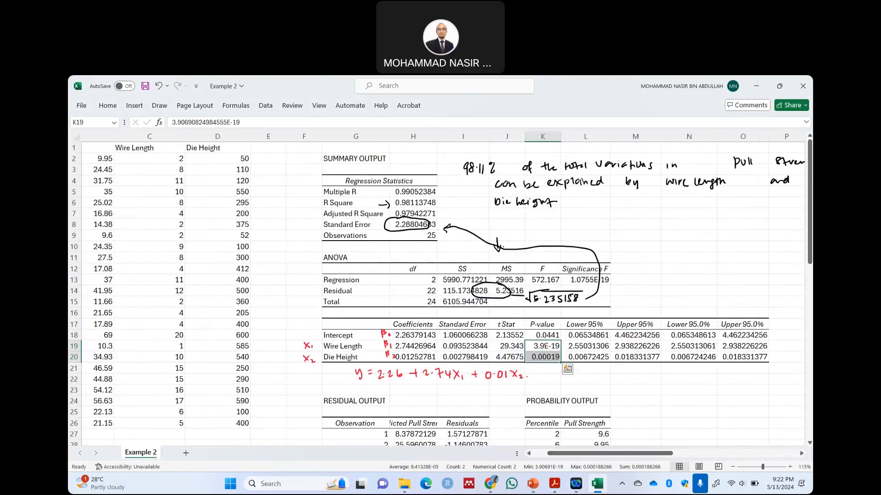
# - Circle the Wire Length P-value, link it to the handwritten "< 0.0001" with a red arrow and underline, and underline the decision rule
pyautogui.moveTo(546, 342)
pyautogui.mouseDown()
pyautogui.moveTo(528, 350)
pyautogui.moveTo(545, 353)
pyautogui.moveTo(551, 341)
pyautogui.mouseUp()
pyautogui.moveTo(587, 454); pyautogui.dragTo(731, 451)
pyautogui.moveTo(594, 228)
pyautogui.mouseDown()
pyautogui.moveTo(605, 218)
pyautogui.moveTo(597, 233)
pyautogui.mouseUp()
pyautogui.click(605, 236)
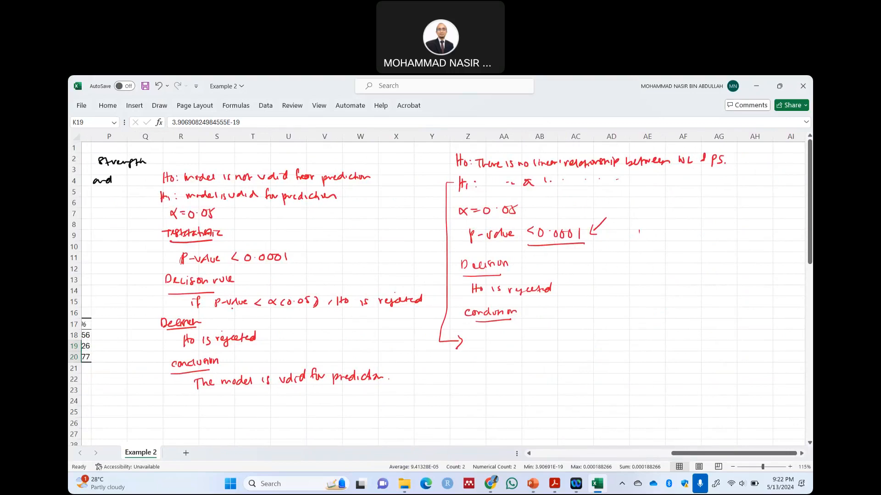
pyautogui.moveTo(213, 312); pyautogui.dragTo(403, 314)
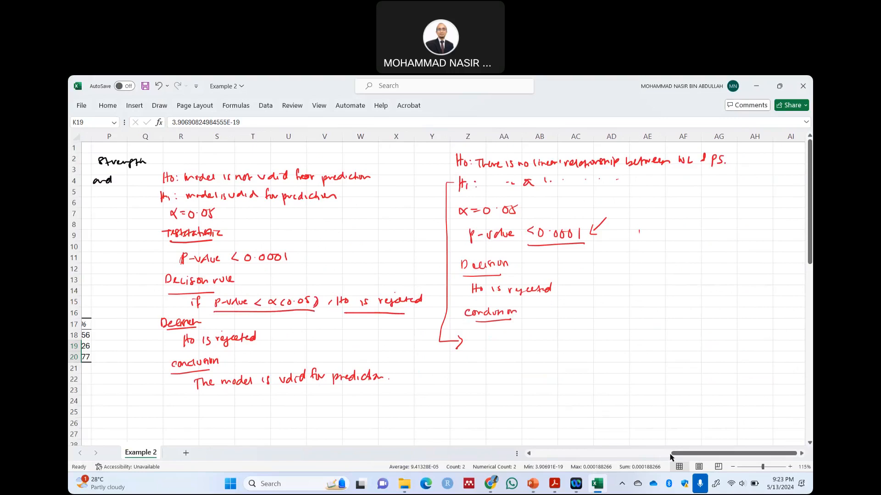
# - Box the Wire Length Lower 95% and Upper 95% limits, point an arrow below them, and bracket the Lower and Upper 95.0% headings
pyautogui.moveTo(671, 454); pyautogui.dragTo(534, 453)
pyautogui.click(418, 358)
pyautogui.click(403, 347)
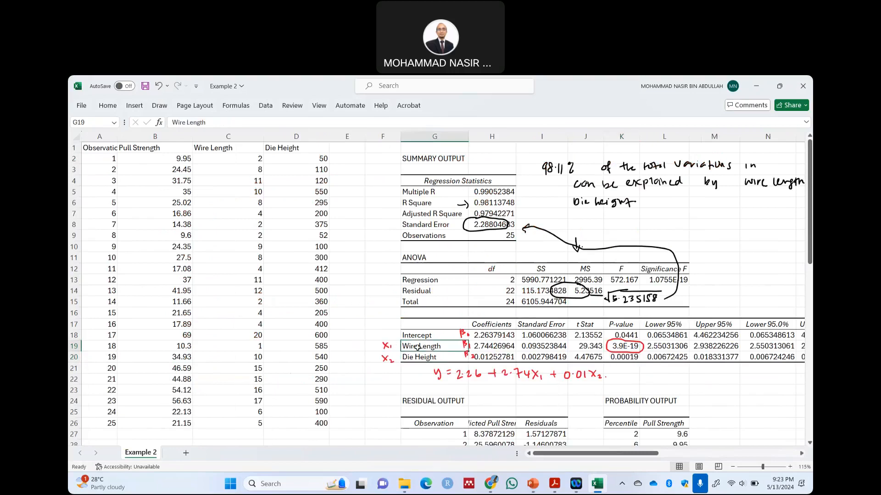
pyautogui.click(416, 358)
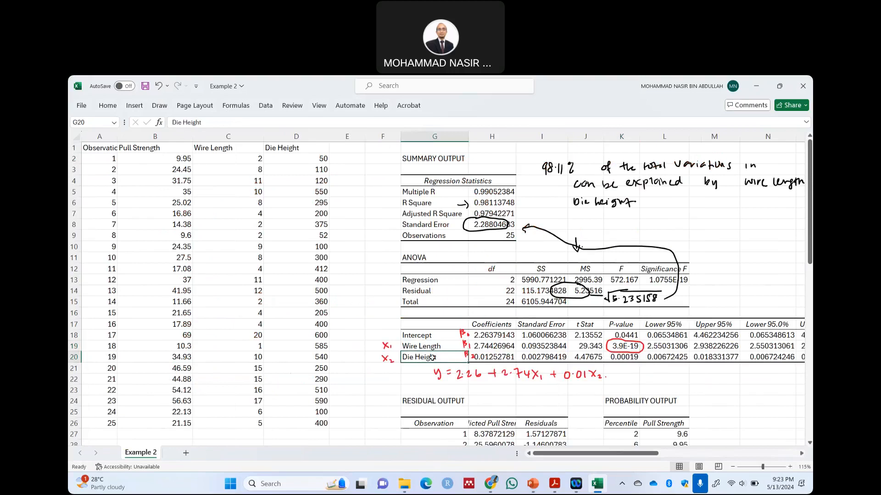
pyautogui.moveTo(587, 454); pyautogui.dragTo(619, 460)
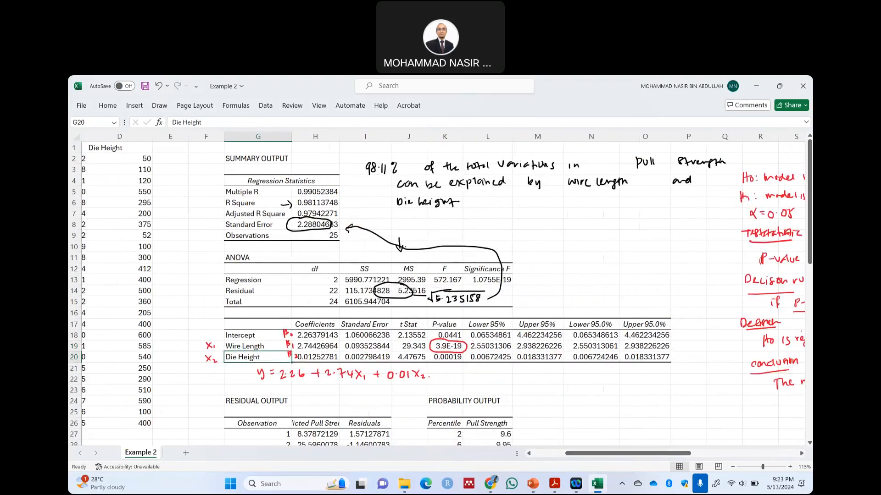
pyautogui.moveTo(471, 342)
pyautogui.mouseDown()
pyautogui.moveTo(479, 350)
pyautogui.moveTo(565, 350)
pyautogui.moveTo(476, 341)
pyautogui.mouseUp()
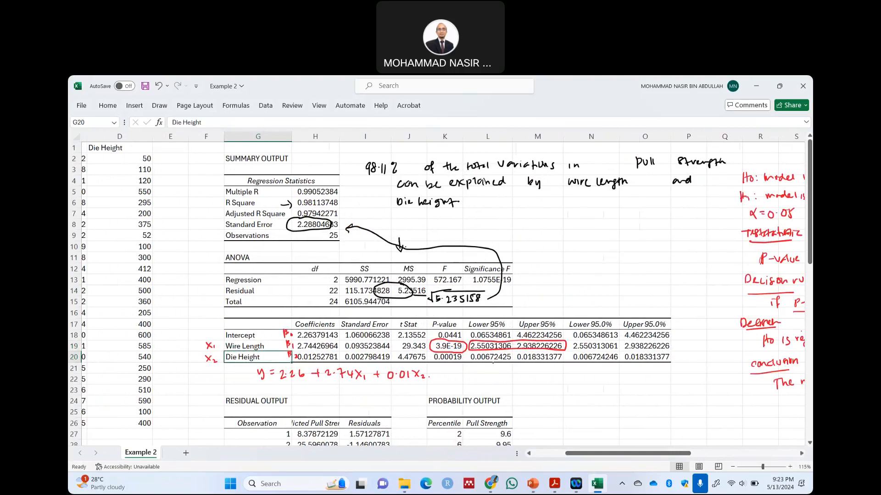
pyautogui.moveTo(473, 372); pyautogui.dragTo(486, 363)
pyautogui.moveTo(581, 317); pyautogui.dragTo(642, 318)
# - Write the equation "y = 2.26 + 2.74X1 + 0.01X2." in black ink below the handwritten model-validity conclusion
pyautogui.moveTo(584, 458); pyautogui.dragTo(616, 458)
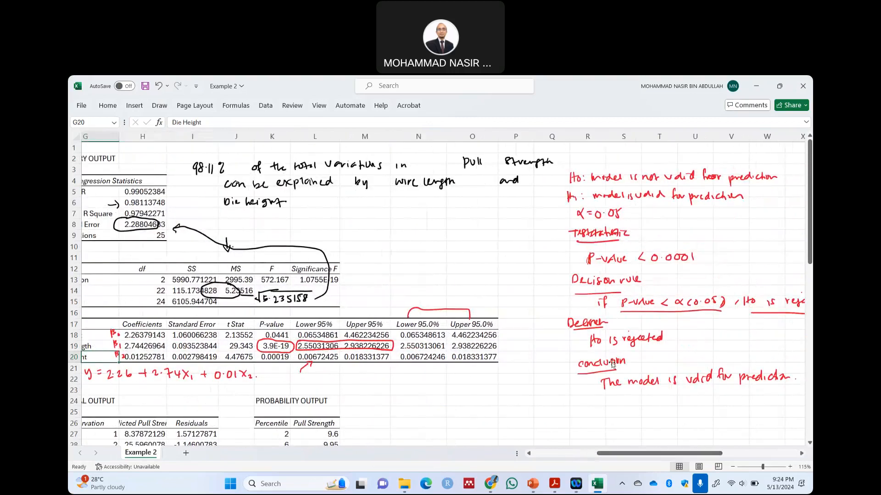
pyautogui.scroll(-2, 611, 364)
pyautogui.scroll(-1, 622, 364)
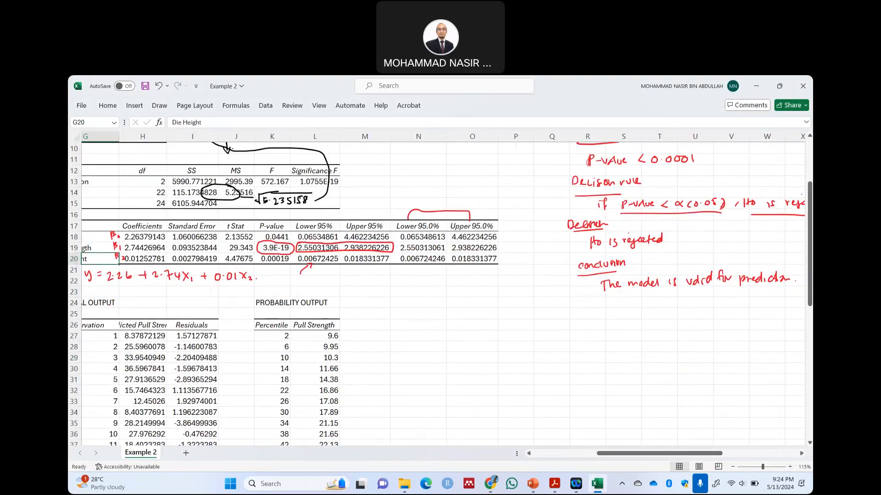
pyautogui.click(160, 106)
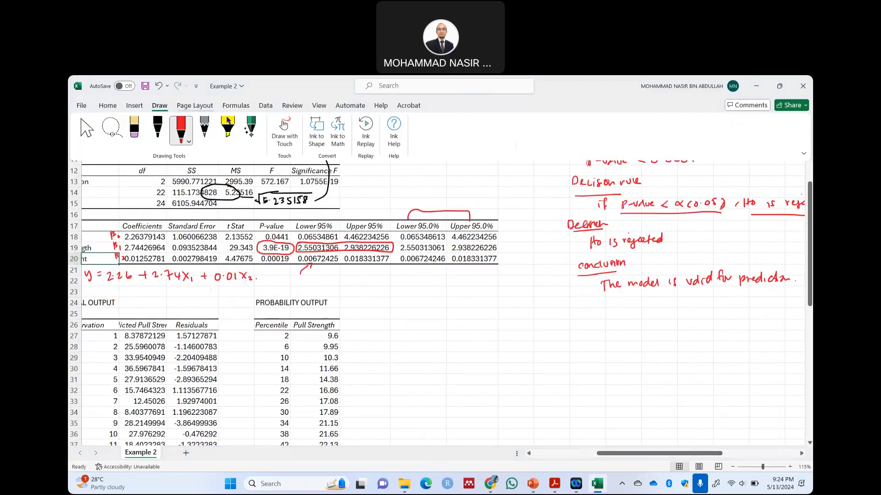
pyautogui.click(158, 129)
pyautogui.moveTo(575, 314)
pyautogui.mouseDown()
pyautogui.moveTo(579, 323)
pyautogui.moveTo(590, 320)
pyautogui.mouseUp()
pyautogui.moveTo(596, 316); pyautogui.dragTo(623, 323)
pyautogui.click(607, 320)
pyautogui.moveTo(627, 313)
pyautogui.mouseDown()
pyautogui.moveTo(626, 323)
pyautogui.moveTo(642, 317)
pyautogui.mouseUp()
pyautogui.moveTo(637, 313)
pyautogui.mouseDown()
pyautogui.moveTo(637, 322)
pyautogui.moveTo(659, 323)
pyautogui.moveTo(718, 316)
pyautogui.mouseUp()
pyautogui.click(663, 320)
pyautogui.click(688, 317)
pyautogui.moveTo(713, 312)
pyautogui.mouseDown()
pyautogui.moveTo(712, 320)
pyautogui.moveTo(727, 317)
pyautogui.mouseUp()
pyautogui.click(736, 320)
pyautogui.moveTo(745, 315)
pyautogui.mouseDown()
pyautogui.moveTo(766, 321)
pyautogui.moveTo(757, 321)
pyautogui.mouseUp()
pyautogui.moveTo(766, 318); pyautogui.dragTo(771, 323)
pyautogui.click(774, 322)
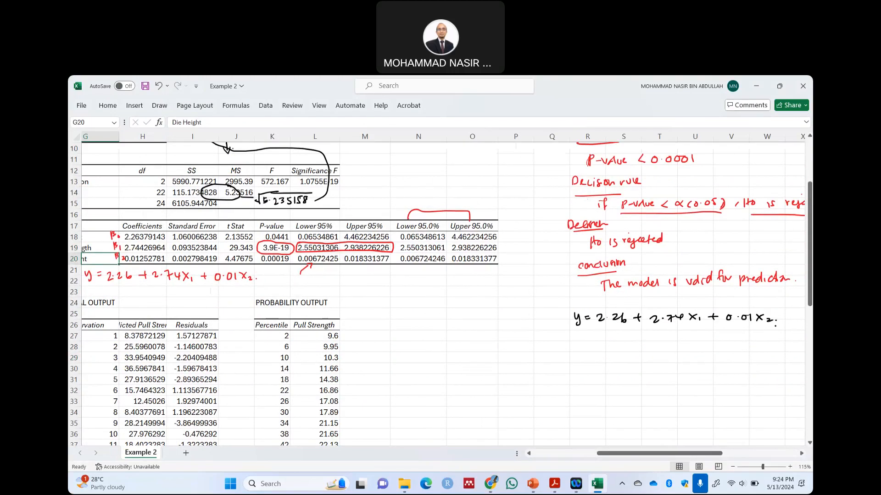
# - Write "β1 (X1) wire length." below the equation, with "β1 = 2.74" underneath
pyautogui.moveTo(711, 459); pyautogui.dragTo(763, 458)
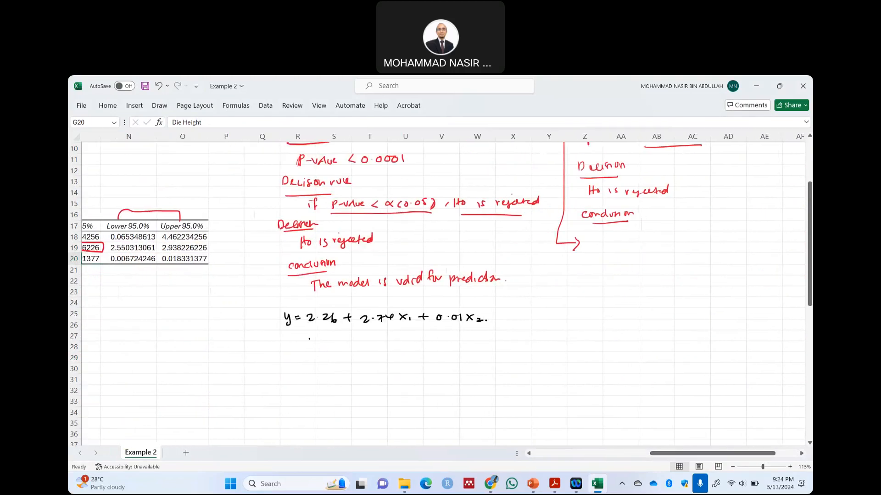
pyautogui.moveTo(259, 345)
pyautogui.mouseDown()
pyautogui.moveTo(260, 359)
pyautogui.moveTo(292, 357)
pyautogui.mouseUp()
pyautogui.moveTo(292, 349); pyautogui.dragTo(286, 358)
pyautogui.moveTo(292, 352); pyautogui.dragTo(320, 348)
pyautogui.click(333, 352)
pyautogui.moveTo(321, 352)
pyautogui.mouseDown()
pyautogui.moveTo(350, 361)
pyautogui.moveTo(355, 353)
pyautogui.mouseUp()
pyautogui.click(363, 352)
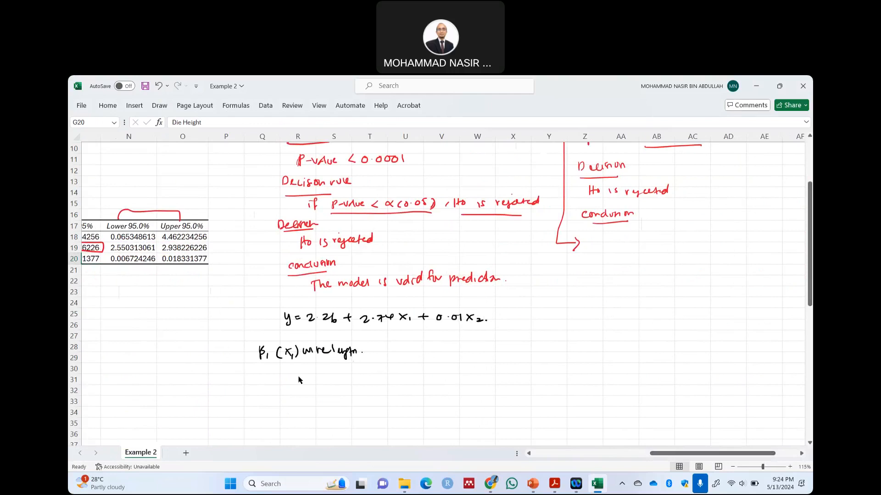
pyautogui.moveTo(290, 365); pyautogui.dragTo(290, 380)
pyautogui.moveTo(289, 367)
pyautogui.mouseDown()
pyautogui.moveTo(291, 375)
pyautogui.moveTo(310, 372)
pyautogui.mouseUp()
pyautogui.moveTo(305, 375)
pyautogui.mouseDown()
pyautogui.moveTo(345, 372)
pyautogui.moveTo(342, 378)
pyautogui.mouseUp()
pyautogui.click(325, 372)
# - Start the β1 interpretation by writing "for a 1 cm increased in wirelength,"
pyautogui.moveTo(340, 386)
pyautogui.mouseDown()
pyautogui.moveTo(336, 398)
pyautogui.moveTo(354, 391)
pyautogui.mouseUp()
pyautogui.moveTo(370, 392); pyautogui.dragTo(386, 395)
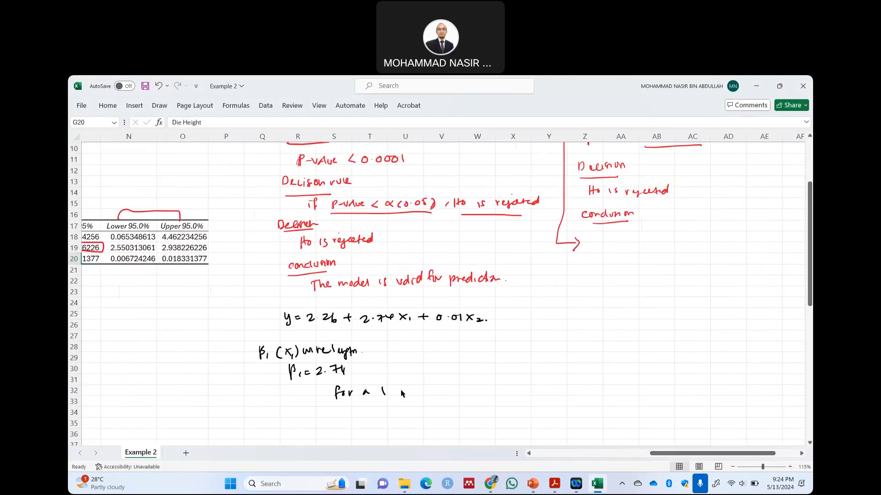
pyautogui.moveTo(397, 391); pyautogui.dragTo(472, 395)
pyautogui.moveTo(489, 388); pyautogui.dragTo(575, 391)
pyautogui.moveTo(580, 388); pyautogui.dragTo(581, 389)
# - Continue the β1 interpretation with "the pull strength will also increased by" on a new line
pyautogui.moveTo(326, 406)
pyautogui.mouseDown()
pyautogui.moveTo(355, 420)
pyautogui.moveTo(374, 406)
pyautogui.moveTo(416, 420)
pyautogui.moveTo(449, 413)
pyautogui.mouseUp()
pyautogui.moveTo(453, 401)
pyautogui.mouseDown()
pyautogui.moveTo(454, 413)
pyautogui.moveTo(473, 414)
pyautogui.mouseUp()
pyautogui.click(477, 413)
pyautogui.moveTo(477, 409); pyautogui.dragTo(517, 414)
pyautogui.moveTo(514, 408)
pyautogui.mouseDown()
pyautogui.moveTo(543, 411)
pyautogui.moveTo(553, 401)
pyautogui.mouseUp()
pyautogui.moveTo(563, 399); pyautogui.dragTo(569, 406)
pyautogui.moveTo(566, 404)
pyautogui.mouseDown()
pyautogui.moveTo(579, 404)
pyautogui.moveTo(574, 414)
pyautogui.mouseUp()
# - Complete the β1 interpretation with "2.74, provided Die height hold constant."
pyautogui.moveTo(365, 431)
pyautogui.mouseDown()
pyautogui.moveTo(412, 439)
pyautogui.moveTo(441, 429)
pyautogui.moveTo(449, 437)
pyautogui.moveTo(547, 430)
pyautogui.mouseUp()
pyautogui.click(406, 430)
pyautogui.click(543, 427)
pyautogui.moveTo(548, 424); pyautogui.dragTo(556, 430)
pyautogui.moveTo(553, 425); pyautogui.dragTo(561, 422)
pyautogui.moveTo(566, 424); pyautogui.dragTo(640, 415)
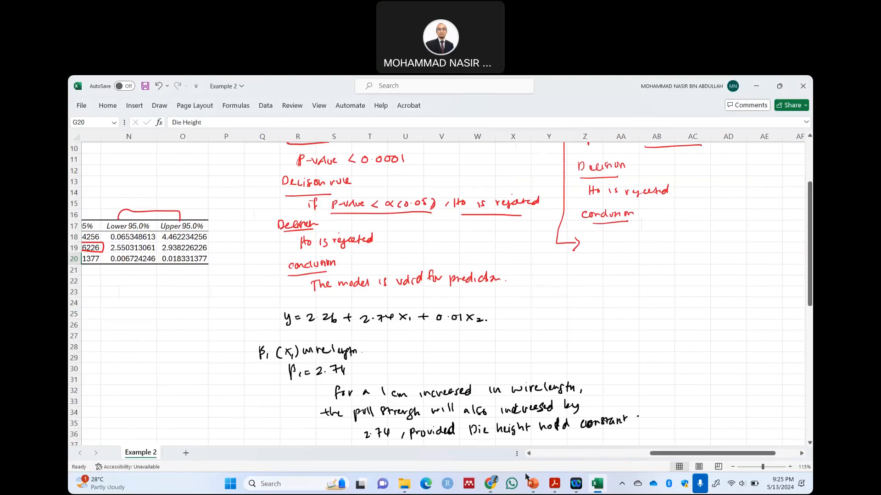
# - Underline the 2.74X1 and 0.01X2 terms of the equation and write "β2 = 0.01" to its right
pyautogui.moveTo(347, 330); pyautogui.dragTo(394, 325)
pyautogui.moveTo(437, 328); pyautogui.dragTo(467, 328)
pyautogui.moveTo(589, 315); pyautogui.dragTo(616, 303)
pyautogui.moveTo(609, 308)
pyautogui.mouseDown()
pyautogui.moveTo(641, 299)
pyautogui.moveTo(650, 307)
pyautogui.moveTo(618, 331)
pyautogui.moveTo(667, 328)
pyautogui.mouseUp()
pyautogui.click(635, 304)
# - Below β2, write "for a 1 cm increased in Die height, pull strength"
pyautogui.moveTo(679, 322); pyautogui.dragTo(777, 324)
pyautogui.click(765, 325)
pyautogui.moveTo(628, 340)
pyautogui.mouseDown()
pyautogui.moveTo(629, 349)
pyautogui.moveTo(772, 346)
pyautogui.mouseUp()
pyautogui.click(694, 347)
# - Complete the β2 interpretation with "will increased by 0.01 provided wire length is hold as constant"
pyautogui.moveTo(625, 357); pyautogui.dragTo(637, 361)
pyautogui.moveTo(643, 353)
pyautogui.mouseDown()
pyautogui.moveTo(640, 362)
pyautogui.moveTo(667, 363)
pyautogui.mouseUp()
pyautogui.moveTo(672, 359); pyautogui.dragTo(679, 359)
pyautogui.moveTo(683, 359); pyautogui.dragTo(711, 360)
pyautogui.moveTo(720, 359)
pyautogui.mouseDown()
pyautogui.moveTo(732, 374)
pyautogui.moveTo(766, 365)
pyautogui.mouseUp()
pyautogui.moveTo(640, 387)
pyautogui.mouseDown()
pyautogui.moveTo(646, 376)
pyautogui.moveTo(678, 370)
pyautogui.moveTo(693, 383)
pyautogui.moveTo(748, 384)
pyautogui.mouseUp()
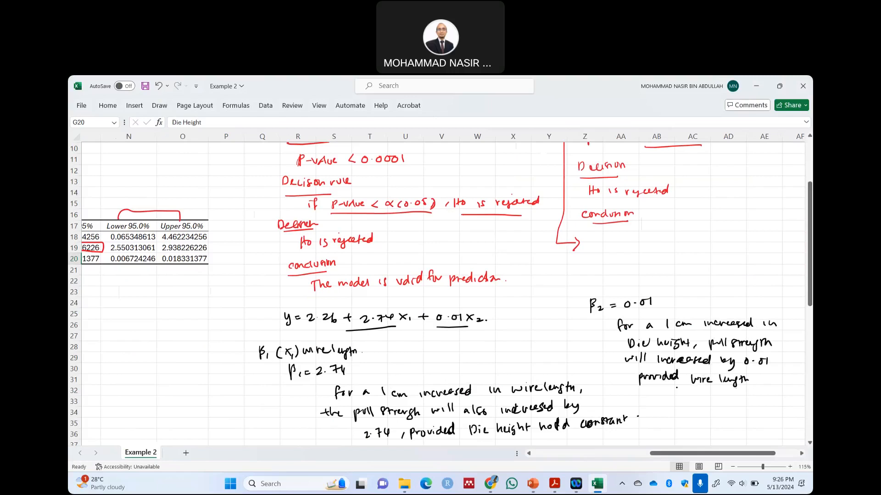
pyautogui.moveTo(687, 390)
pyautogui.mouseDown()
pyautogui.moveTo(765, 393)
pyautogui.moveTo(794, 379)
pyautogui.mouseUp()
pyautogui.click(600, 390)
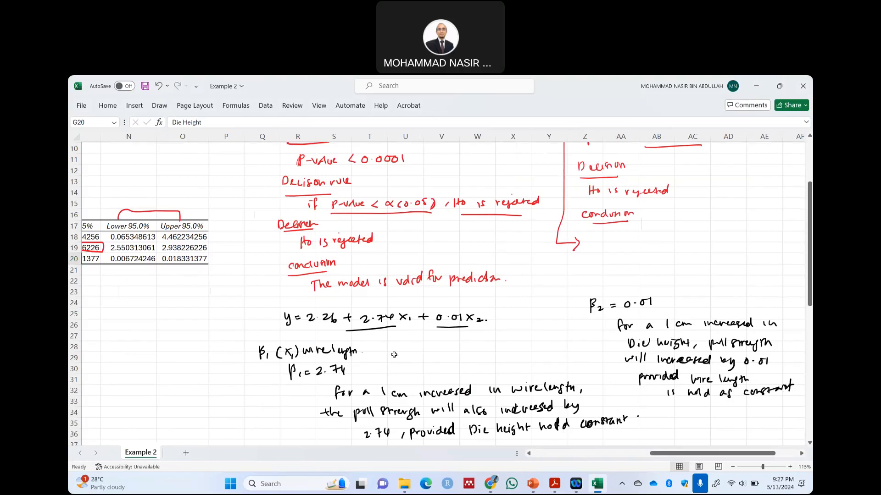
# - Underline "y = 2.26" in the equation and write "β0 = 2.26;" below the β1 interpretation
pyautogui.scroll(-2, 395, 354)
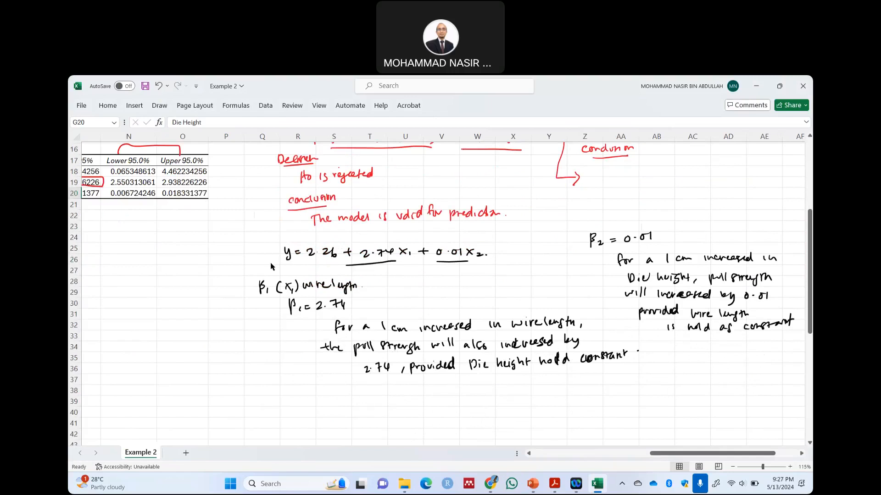
pyautogui.moveTo(277, 266); pyautogui.dragTo(322, 265)
pyautogui.moveTo(257, 398)
pyautogui.mouseDown()
pyautogui.moveTo(261, 413)
pyautogui.moveTo(320, 415)
pyautogui.mouseUp()
pyautogui.click(294, 407)
# - Write the intercept conditions "X1 = 0" and "X2 = 0" beside the β0 value
pyautogui.moveTo(361, 401)
pyautogui.mouseDown()
pyautogui.moveTo(362, 412)
pyautogui.moveTo(390, 406)
pyautogui.mouseUp()
pyautogui.moveTo(381, 411); pyautogui.dragTo(391, 410)
pyautogui.moveTo(398, 403)
pyautogui.mouseDown()
pyautogui.moveTo(396, 412)
pyautogui.moveTo(399, 404)
pyautogui.mouseUp()
pyautogui.moveTo(421, 404); pyautogui.dragTo(422, 414)
pyautogui.moveTo(436, 412)
pyautogui.mouseDown()
pyautogui.moveTo(441, 419)
pyautogui.moveTo(448, 409)
pyautogui.mouseUp()
# - Finish the intercept interpretation by writing "pull strength = 2.26." after the X1 and X2 conditions
pyautogui.moveTo(455, 404)
pyautogui.mouseDown()
pyautogui.moveTo(484, 415)
pyautogui.moveTo(495, 408)
pyautogui.mouseUp()
pyautogui.moveTo(496, 398); pyautogui.dragTo(500, 409)
pyautogui.moveTo(509, 402)
pyautogui.mouseDown()
pyautogui.moveTo(543, 415)
pyautogui.moveTo(571, 401)
pyautogui.mouseUp()
pyautogui.click(566, 405)
pyautogui.moveTo(564, 407); pyautogui.dragTo(605, 406)
pyautogui.click(591, 406)
pyautogui.moveTo(611, 398); pyautogui.dragTo(616, 405)
pyautogui.click(621, 403)
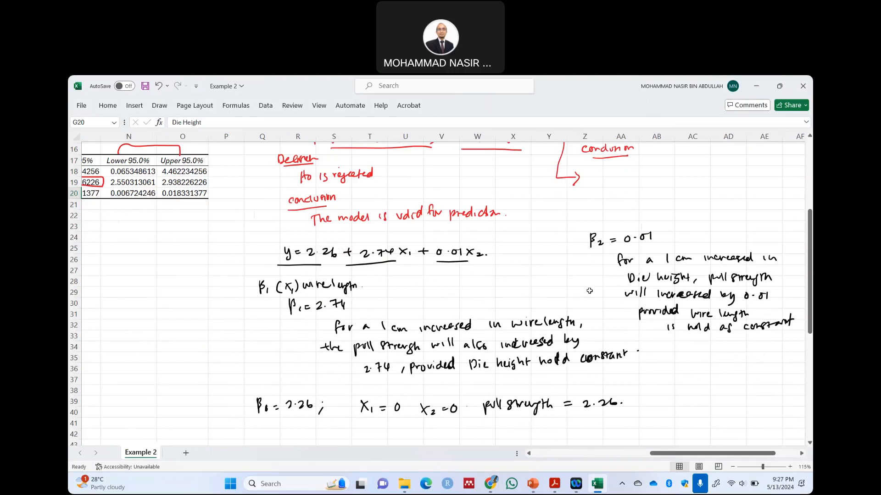
# - Zoom the sheet out to 100% and widen columns H and I to fit their contents
pyautogui.keyDown('ctrl'); pyautogui.scroll(-1, 592, 289); pyautogui.keyUp('ctrl')
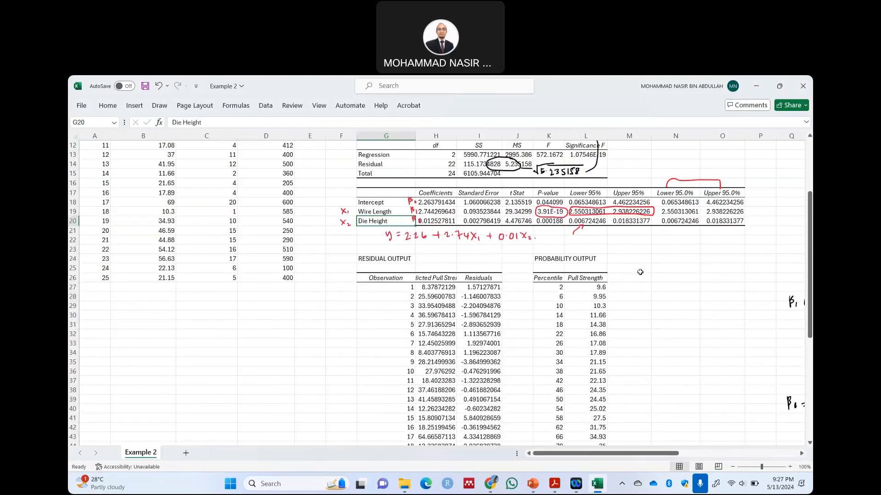
pyautogui.moveTo(630, 454); pyautogui.dragTo(671, 457)
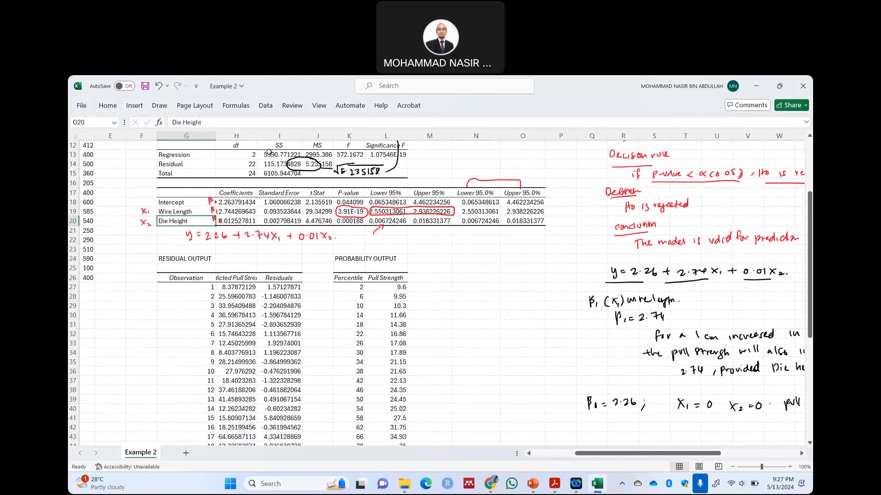
pyautogui.moveTo(257, 136); pyautogui.dragTo(360, 136)
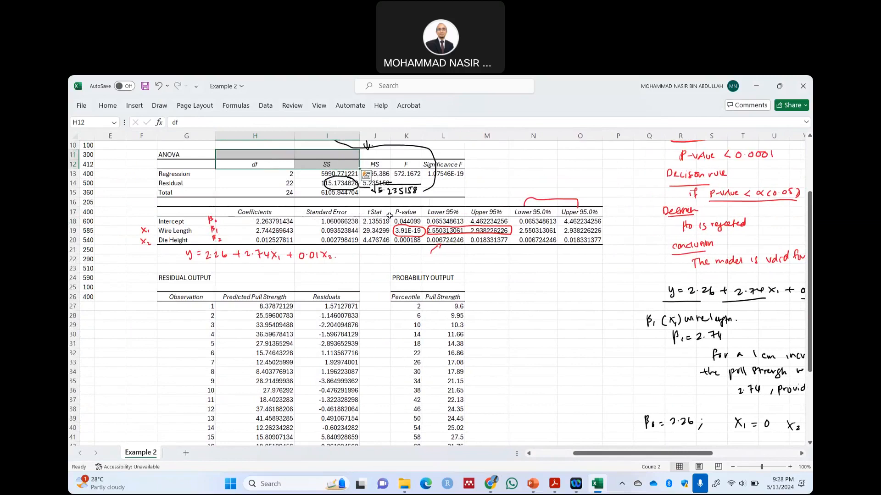
# - Enlarge the Normal Probability Plot, examine its point pattern, and move the chart down below its original place
pyautogui.scroll(-4, 397, 228)
pyautogui.scroll(-1, 405, 218)
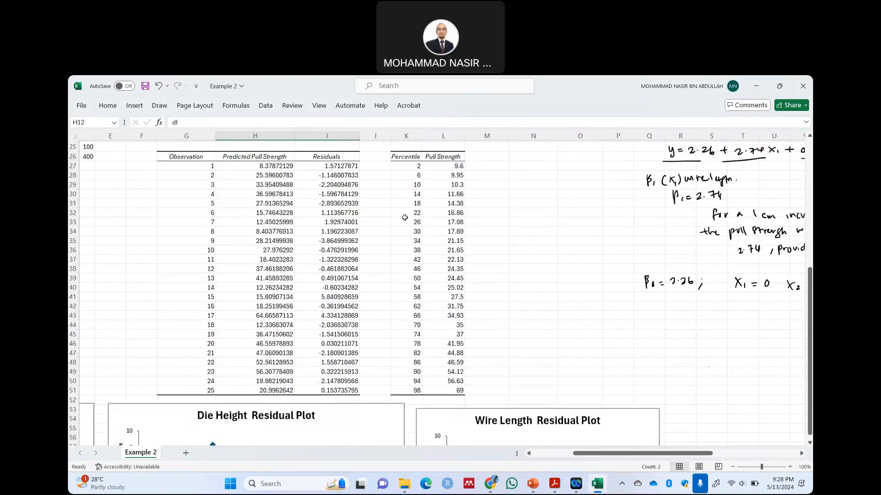
pyautogui.scroll(-5, 404, 218)
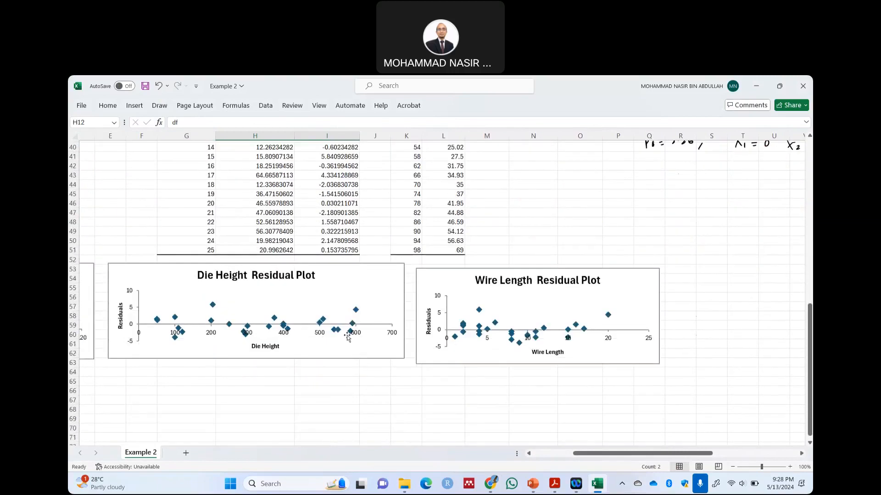
pyautogui.moveTo(583, 456); pyautogui.dragTo(542, 456)
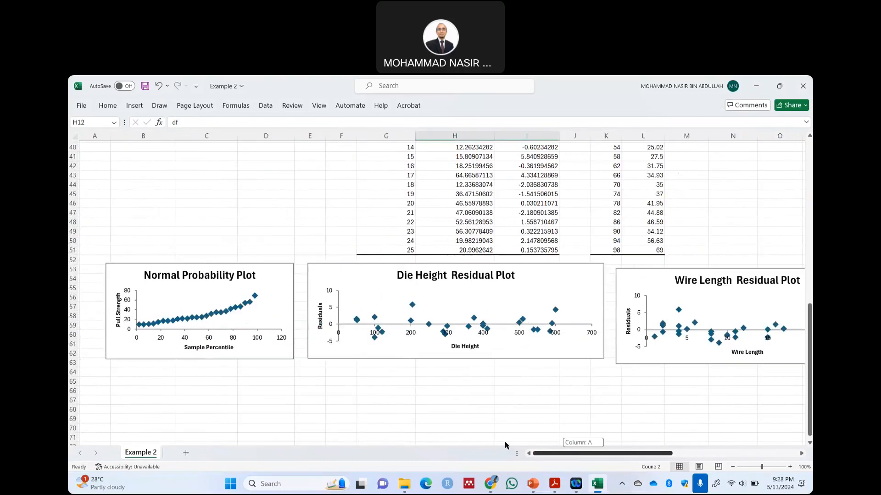
pyautogui.moveTo(278, 276); pyautogui.dragTo(270, 172)
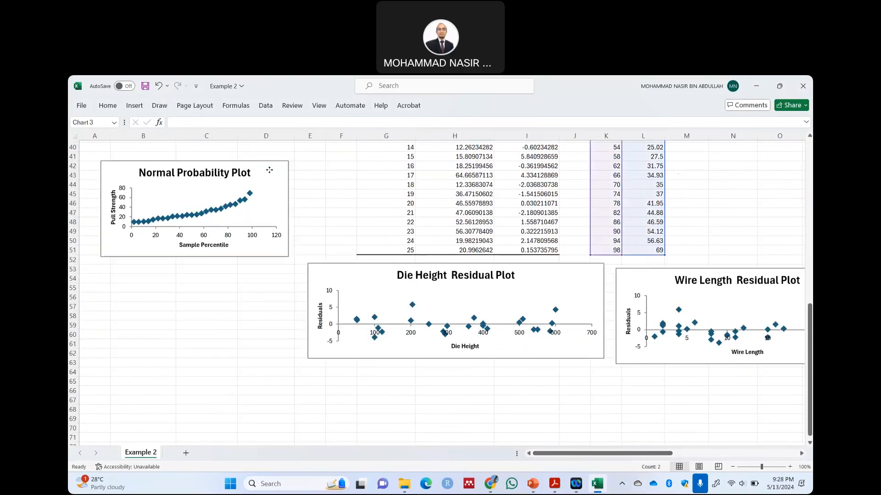
pyautogui.moveTo(285, 258); pyautogui.dragTo(376, 373)
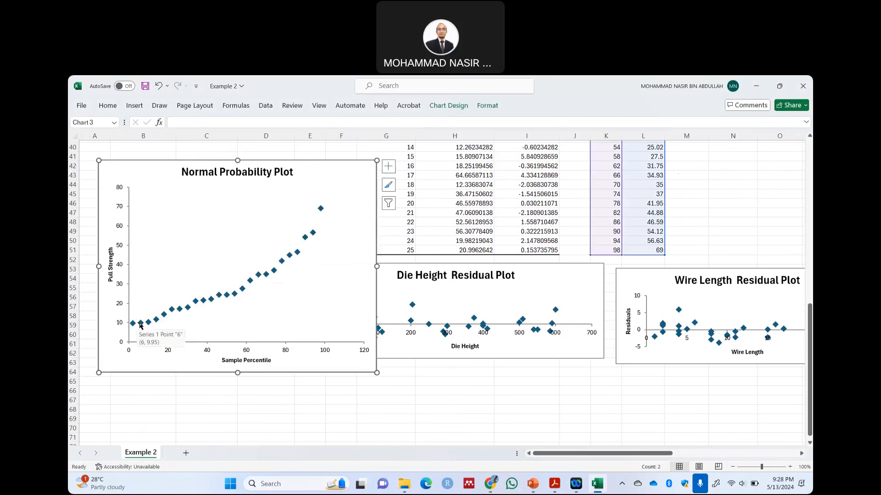
pyautogui.moveTo(166, 318)
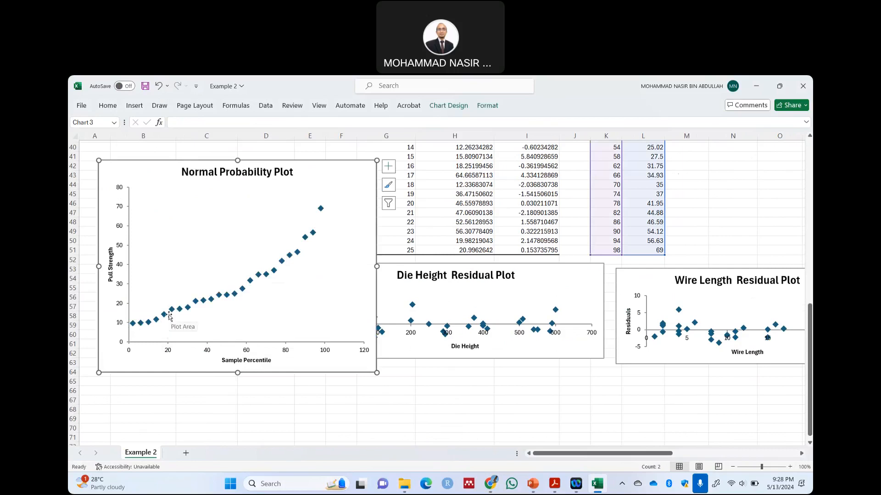
pyautogui.moveTo(315, 168); pyautogui.dragTo(252, 409)
# - Insert a Box & Whisker chart of the Residuals in I26:I51 and place it, enlarged, in the empty area left of the residual table
pyautogui.scroll(6, 642, 295)
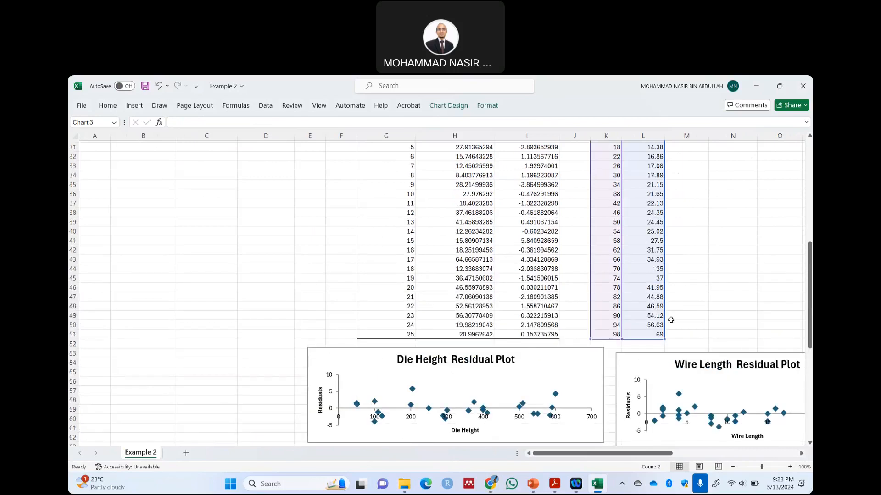
pyautogui.moveTo(532, 184); pyautogui.dragTo(557, 420)
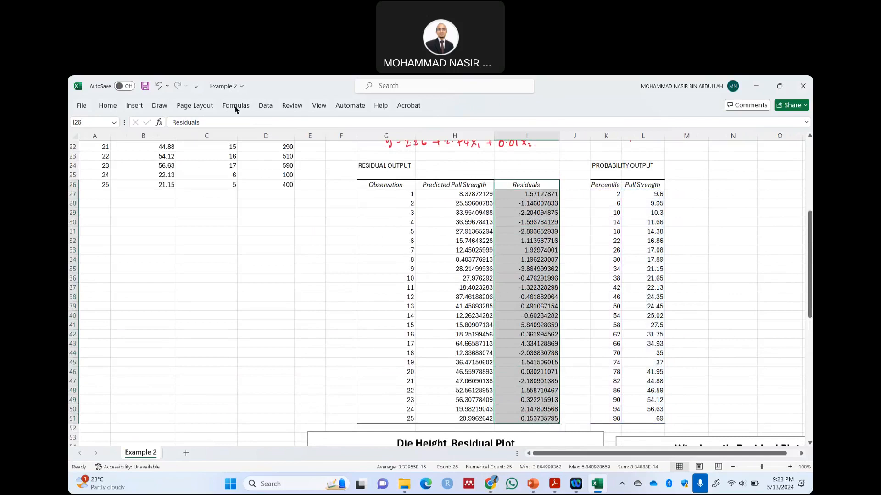
pyautogui.click(143, 112)
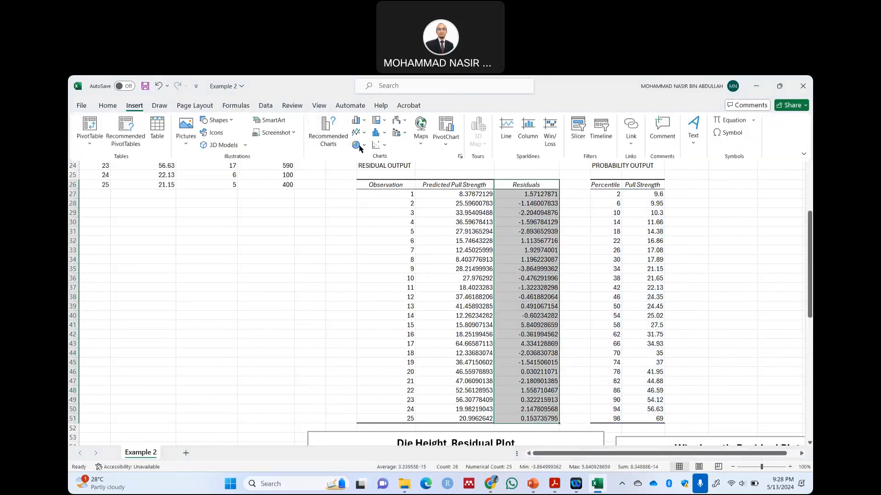
pyautogui.click(333, 145)
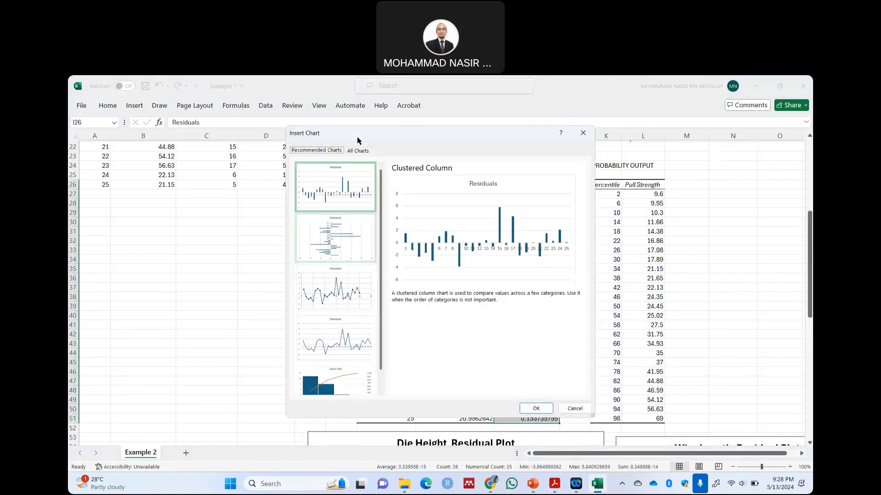
pyautogui.click(358, 151)
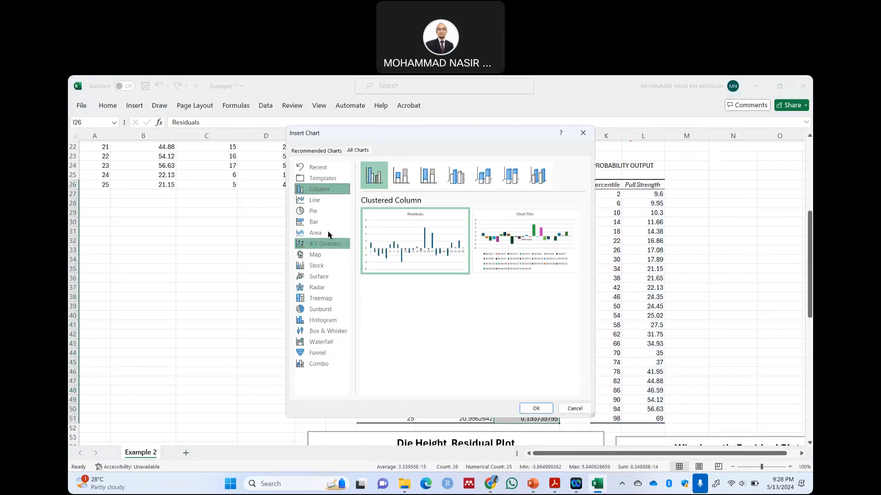
pyautogui.click(323, 332)
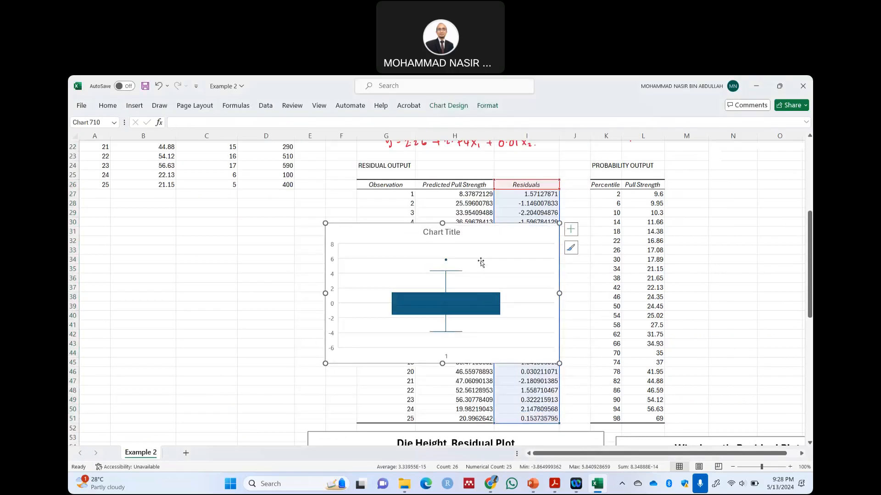
pyautogui.moveTo(497, 239); pyautogui.dragTo(255, 262)
pyautogui.moveTo(329, 355); pyautogui.dragTo(358, 411)
# - Change the residual box plot's box to a solid light grey fill
pyautogui.click(276, 324)
pyautogui.doubleClick(277, 322)
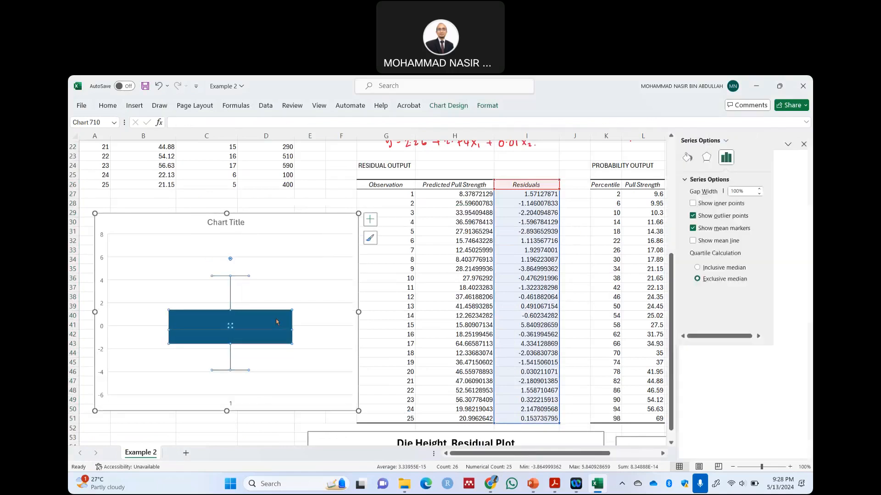
pyautogui.click(690, 176)
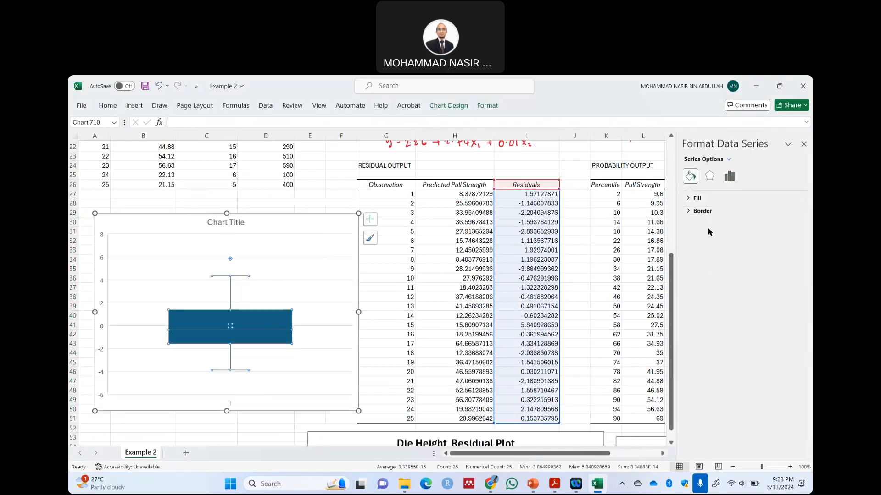
pyautogui.click(697, 198)
pyautogui.click(696, 224)
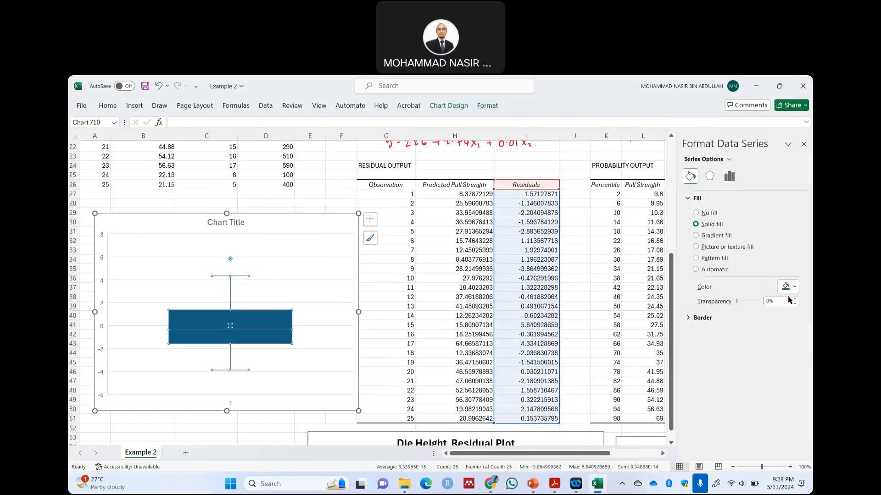
pyautogui.click(789, 286)
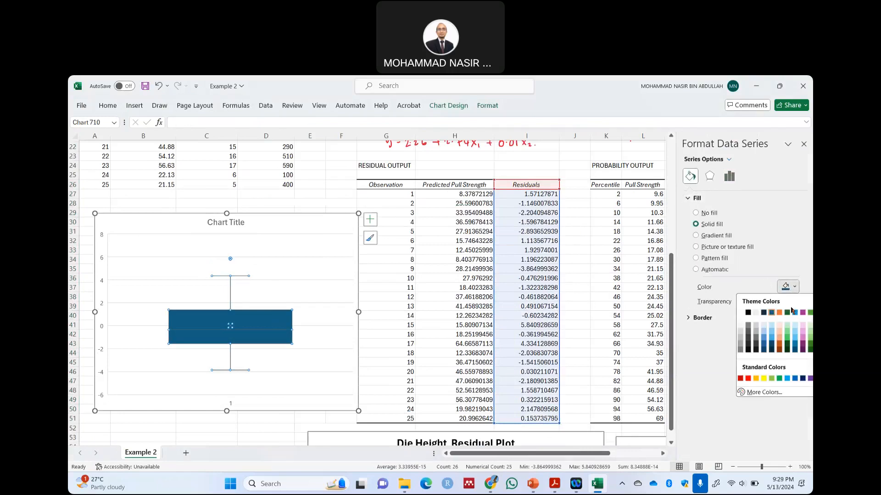
pyautogui.click(747, 313)
pyautogui.click(343, 231)
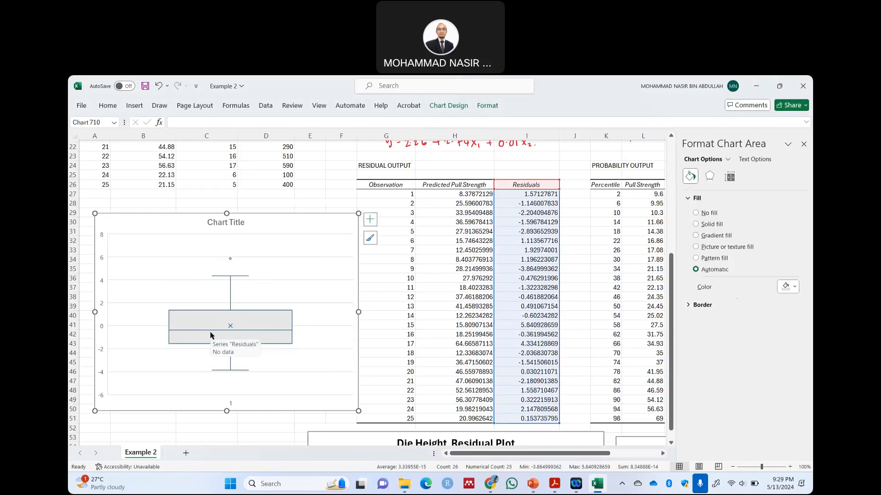
# - Sketch a horizontal example box plot in ink beside the residual chart, with whiskers, end marks, a median line and a min label
pyautogui.moveTo(263, 251)
pyautogui.mouseDown()
pyautogui.moveTo(328, 251)
pyautogui.moveTo(331, 267)
pyautogui.moveTo(371, 240)
pyautogui.moveTo(388, 266)
pyautogui.moveTo(332, 266)
pyautogui.mouseUp()
pyautogui.moveTo(393, 250); pyautogui.dragTo(455, 256)
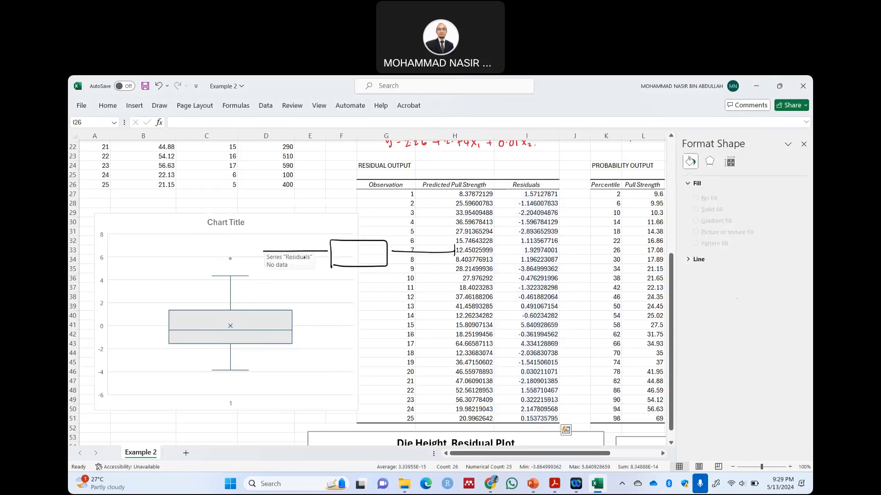
pyautogui.moveTo(265, 246); pyautogui.dragTo(265, 264)
pyautogui.moveTo(364, 242); pyautogui.dragTo(364, 264)
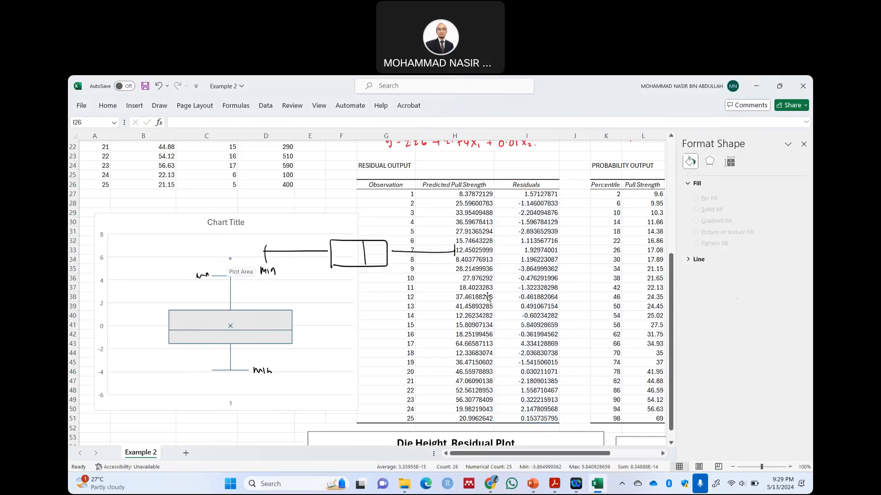
pyautogui.moveTo(339, 226); pyautogui.dragTo(345, 250)
# - Undo the ink strokes of the sketched horizontal example box plot
pyautogui.hotkey('ctrl', 'z')
pyautogui.hotkey('ctrl', 'z')
pyautogui.hotkey('ctrl', 'z')
pyautogui.hotkey('ctrl', 'z')
pyautogui.hotkey('ctrl', 'z')
pyautogui.hotkey('ctrl', 'z')
pyautogui.hotkey('ctrl', 'z')
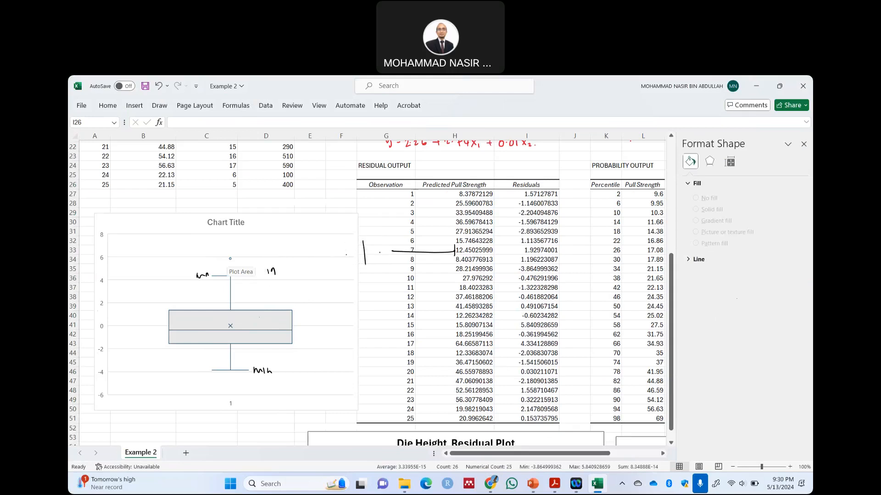
pyautogui.hotkey('ctrl', 'z')
pyautogui.hotkey('ctrl', 'z')
pyautogui.hotkey('ctrl', 'z')
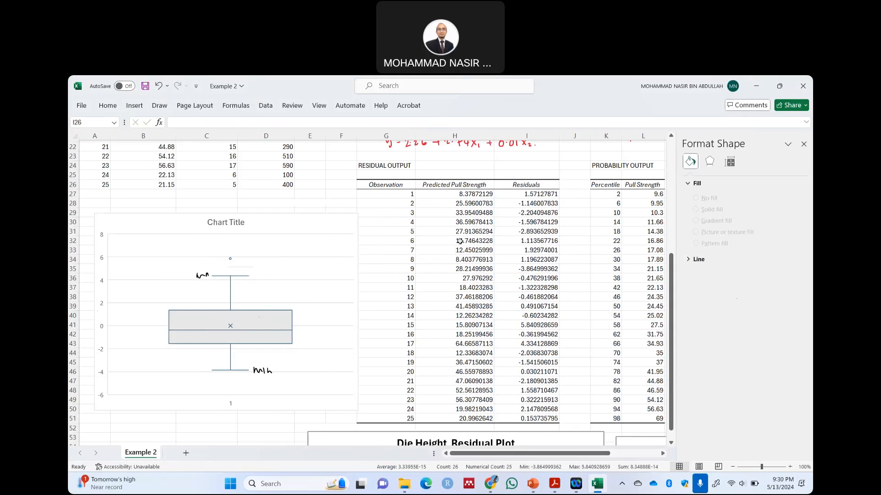
# - Move the residual box plot over to column A, shrink it to end near column D, and close the formatting pane
pyautogui.click(322, 220)
pyautogui.moveTo(323, 220); pyautogui.dragTo(288, 224)
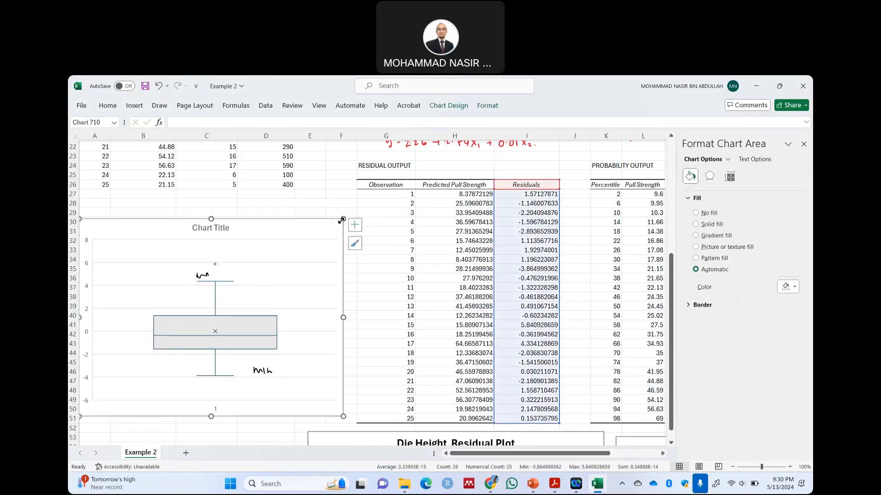
pyautogui.moveTo(342, 219); pyautogui.dragTo(292, 234)
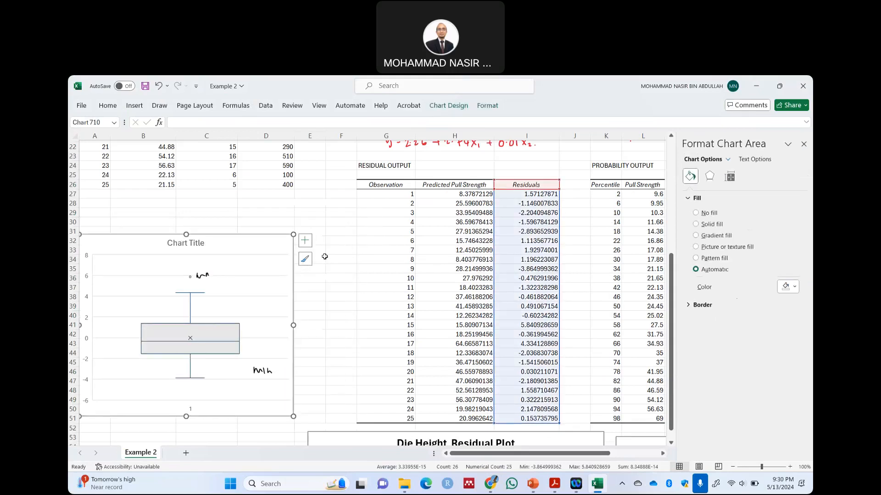
pyautogui.click(316, 258)
pyautogui.moveTo(542, 184); pyautogui.dragTo(532, 405)
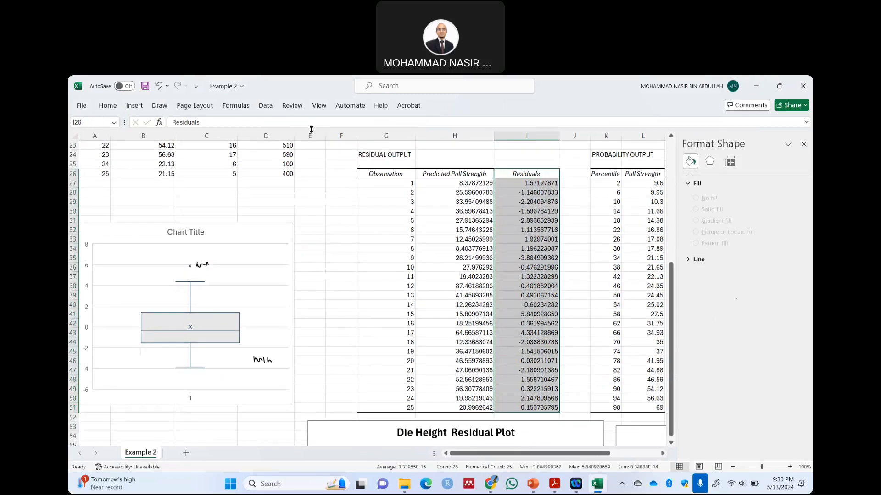
pyautogui.click(803, 144)
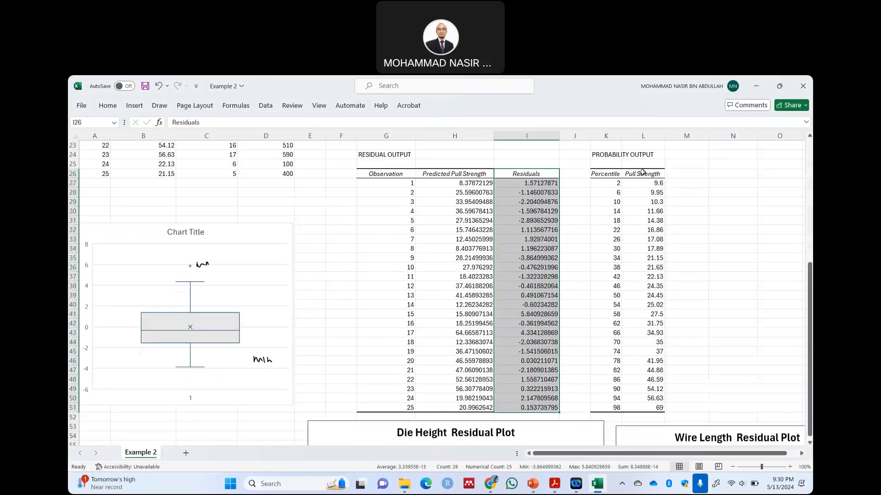
pyautogui.click(688, 204)
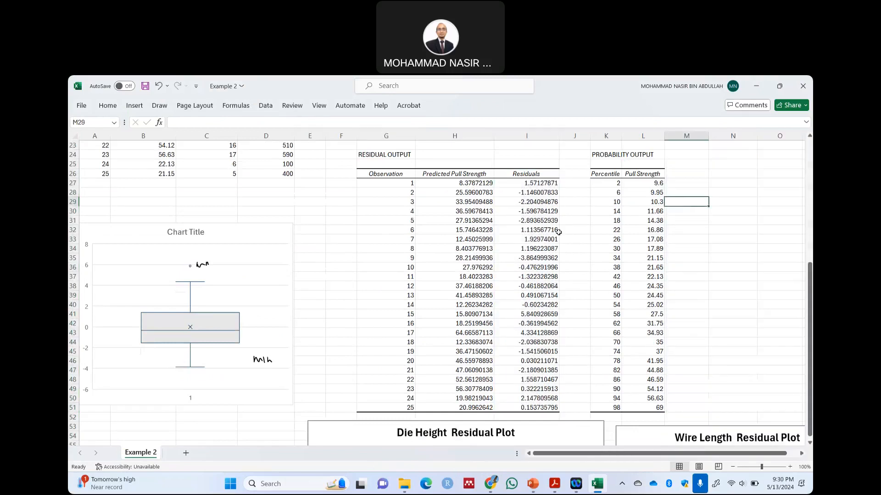
# - Insert a scatter chart of Residuals against Predicted Pull Strength from H26:I51
pyautogui.scroll(-5, 548, 240)
pyautogui.scroll(6, 549, 240)
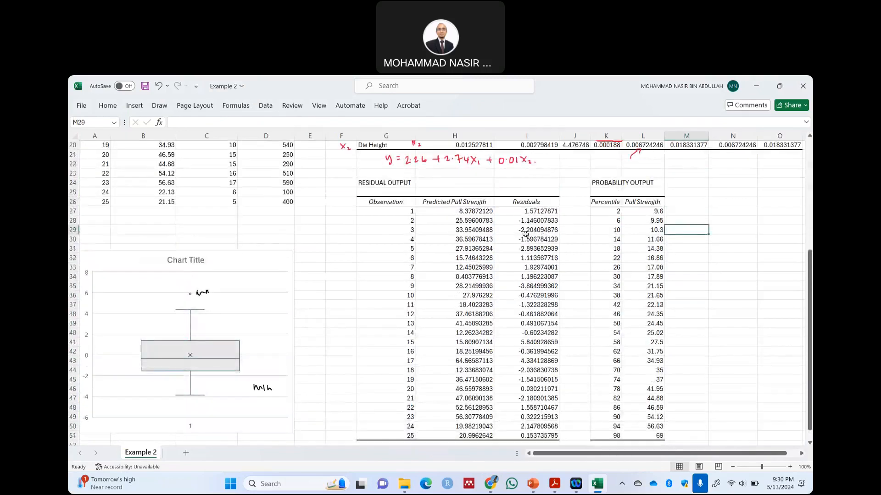
pyautogui.moveTo(461, 202); pyautogui.dragTo(545, 435)
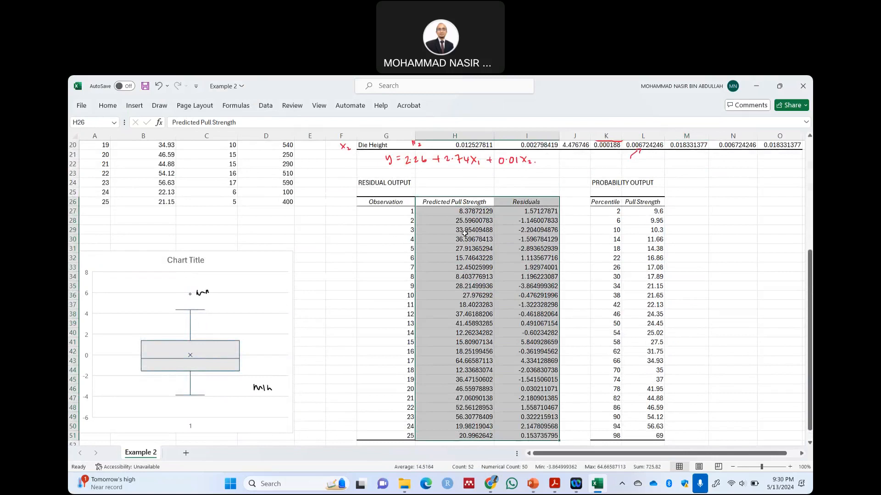
pyautogui.click(137, 110)
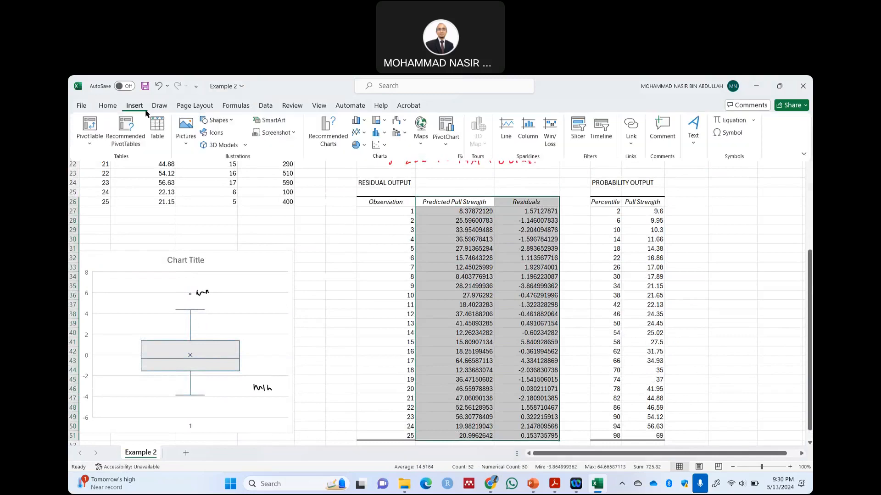
pyautogui.click(377, 145)
pyautogui.click(382, 179)
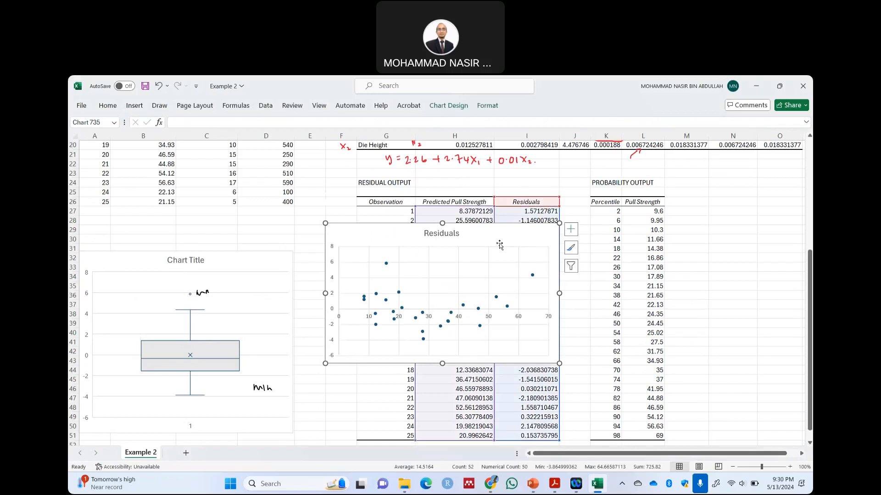
# - Place the Residuals scatter chart beside the Normal Probability Plot and enlarge it to about the same height
pyautogui.moveTo(500, 245); pyautogui.dragTo(549, 391)
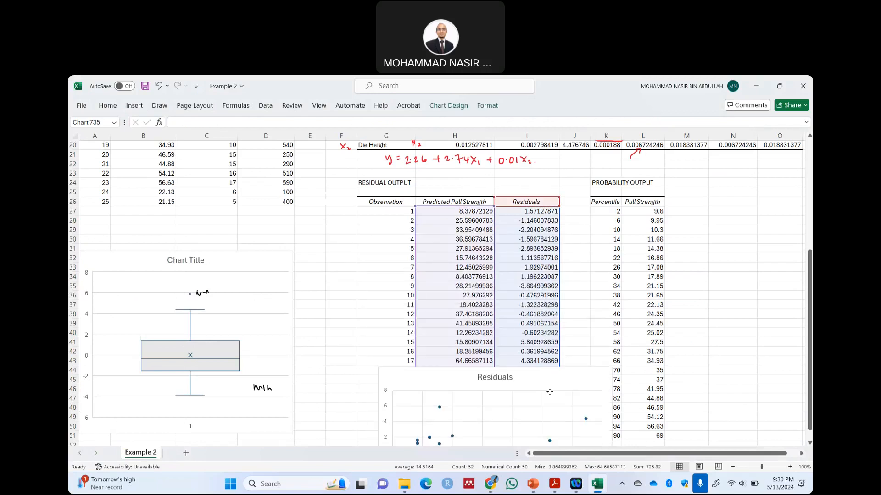
pyautogui.scroll(-8, 549, 392)
pyautogui.moveTo(454, 165); pyautogui.dragTo(445, 349)
pyautogui.scroll(-6, 446, 348)
pyautogui.moveTo(602, 306); pyautogui.dragTo(689, 401)
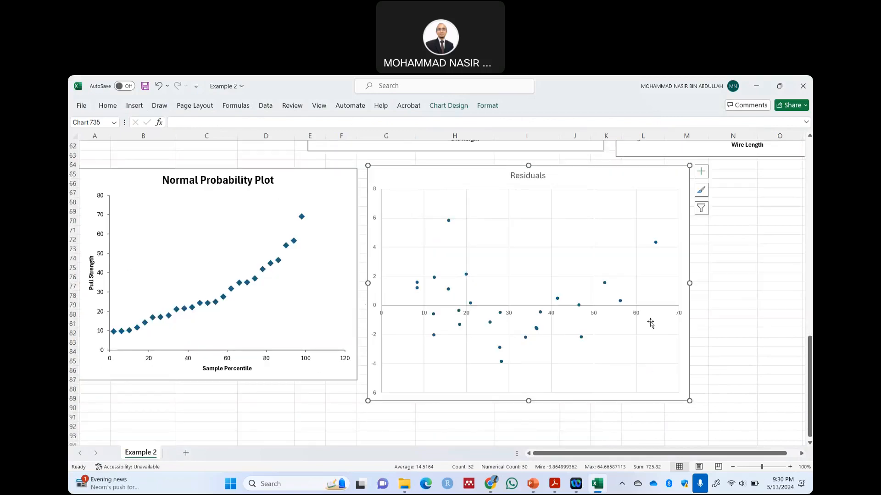
pyautogui.click(746, 285)
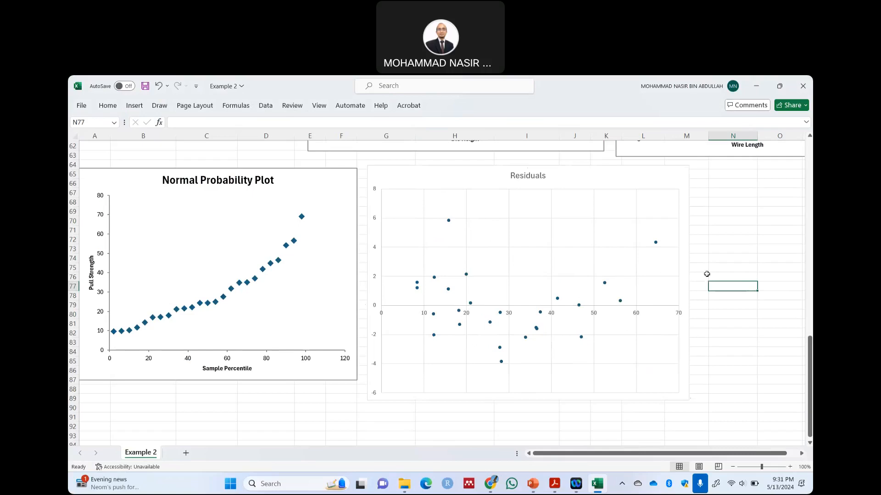
# - Move the Die Height Residual Plot below the Normal Probability Plot and enlarge it
pyautogui.scroll(10, 740, 297)
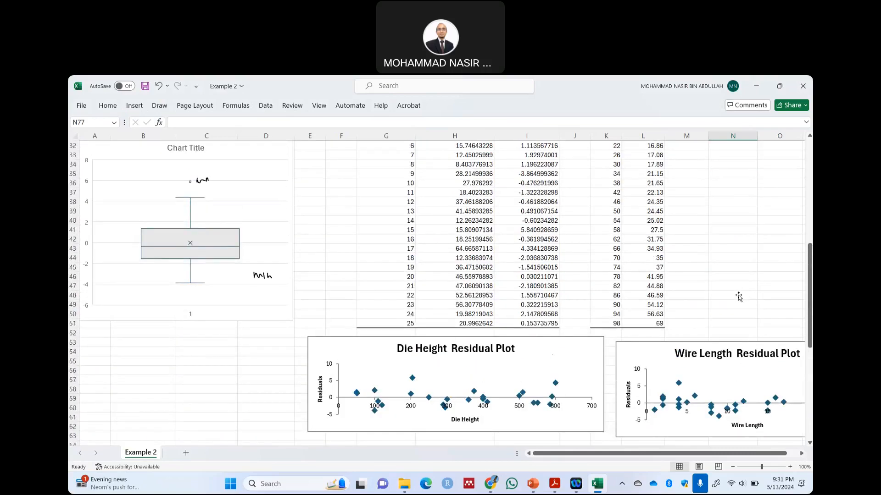
pyautogui.scroll(-3, 554, 308)
pyautogui.moveTo(553, 266); pyautogui.dragTo(718, 407)
pyautogui.scroll(-5, 718, 408)
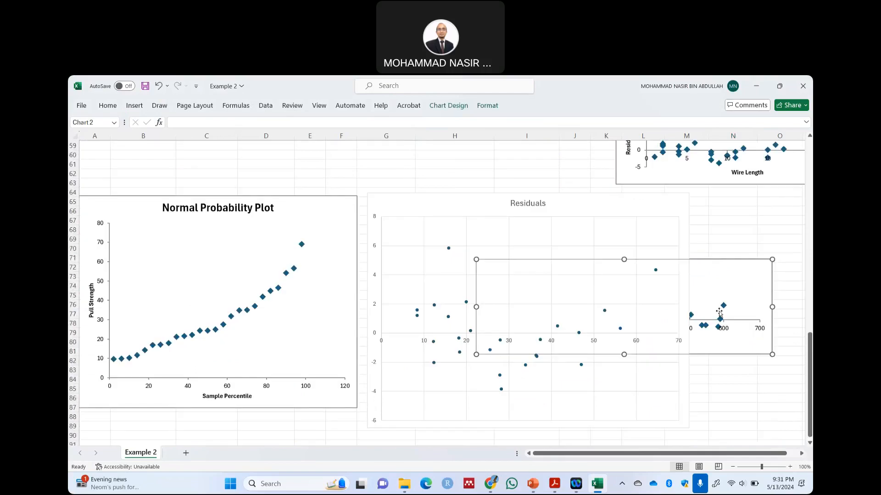
pyautogui.moveTo(707, 276); pyautogui.dragTo(731, 415)
pyautogui.scroll(-5, 718, 409)
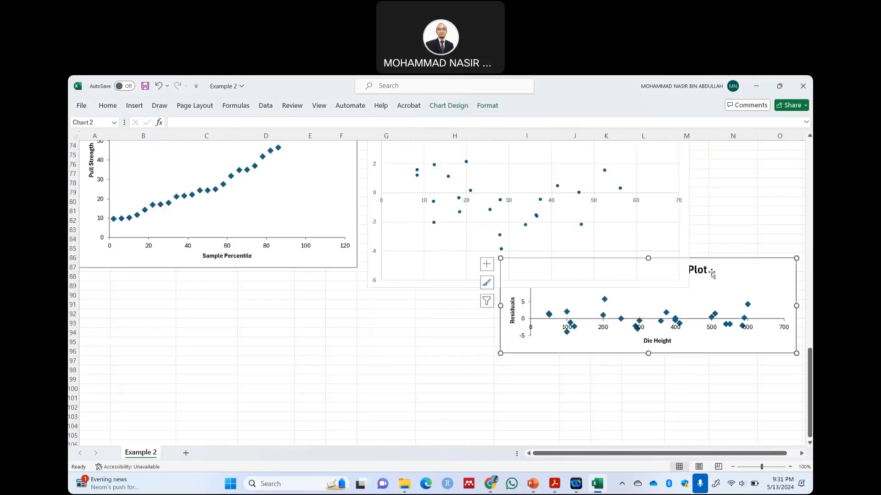
pyautogui.moveTo(719, 279); pyautogui.dragTo(204, 315)
pyautogui.moveTo(390, 384); pyautogui.dragTo(419, 464)
pyautogui.scroll(-2, 453, 366)
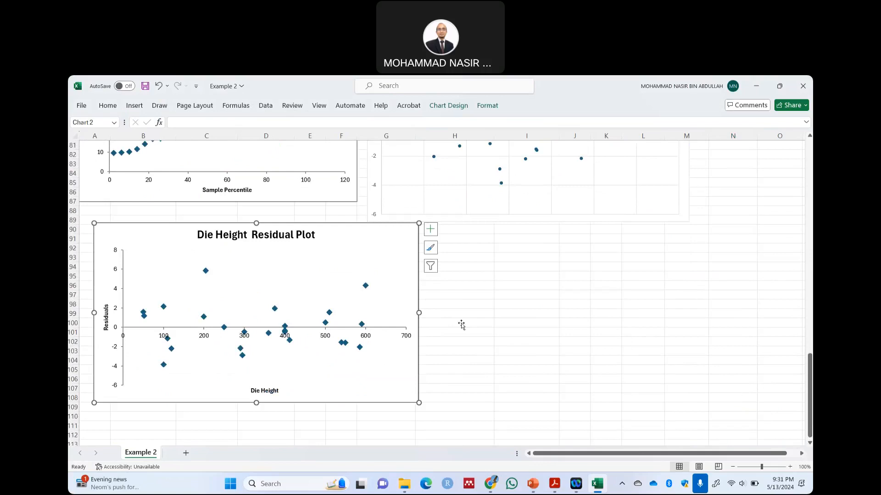
# - Move the Wire Length Residual Plot next to the Die Height Residual Plot and enlarge it to a similar size
pyautogui.scroll(11, 712, 277)
pyautogui.moveTo(664, 204); pyautogui.dragTo(664, 464)
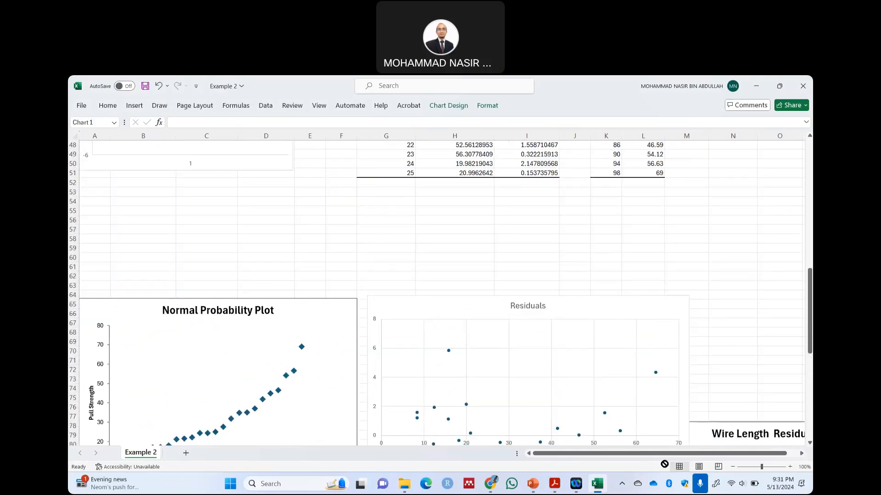
pyautogui.scroll(-6, 659, 153)
pyautogui.scroll(2, 650, 186)
pyautogui.moveTo(632, 164); pyautogui.dragTo(713, 415)
pyautogui.scroll(-5, 722, 258)
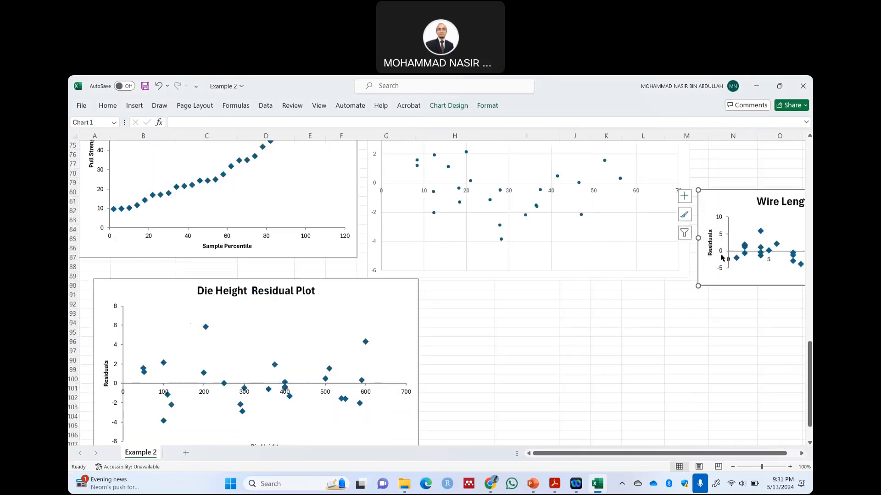
pyautogui.moveTo(722, 258); pyautogui.dragTo(434, 354)
pyautogui.scroll(-3, 669, 292)
pyautogui.moveTo(670, 293); pyautogui.dragTo(730, 384)
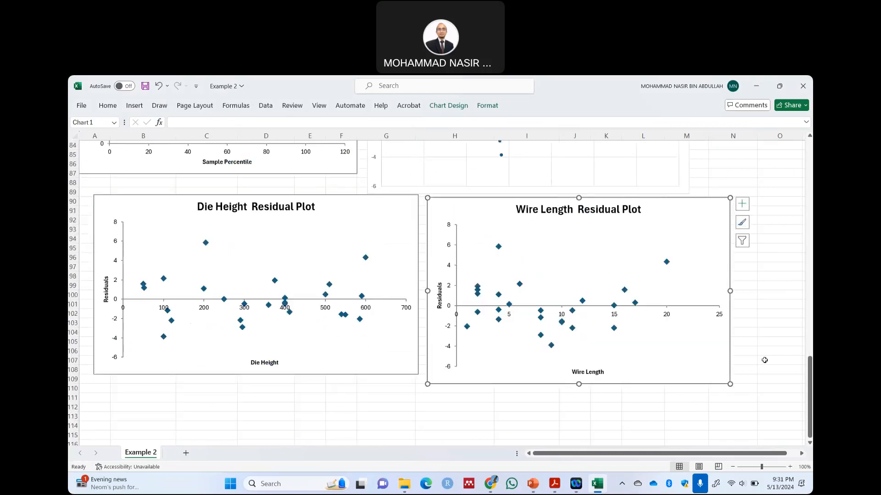
pyautogui.click(784, 313)
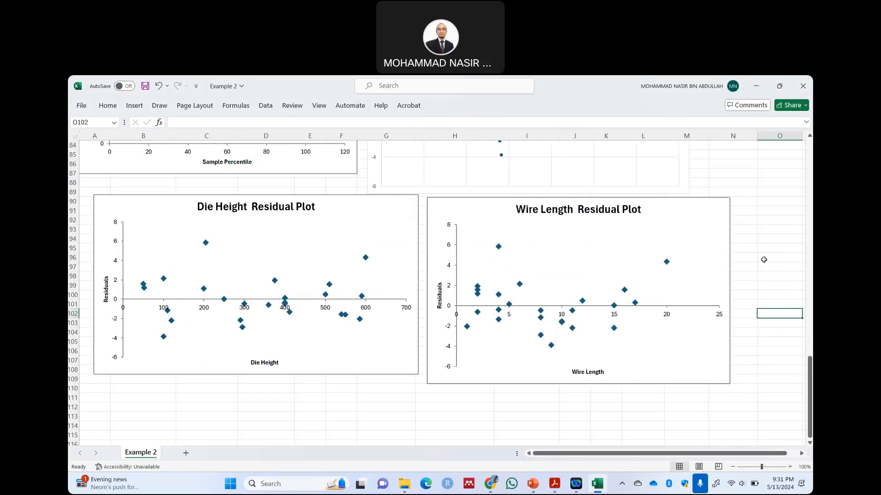
# - Start a new Regression analysis and set the Input Y Range to the Wire Length data in C1:C26
pyautogui.scroll(20, 764, 259)
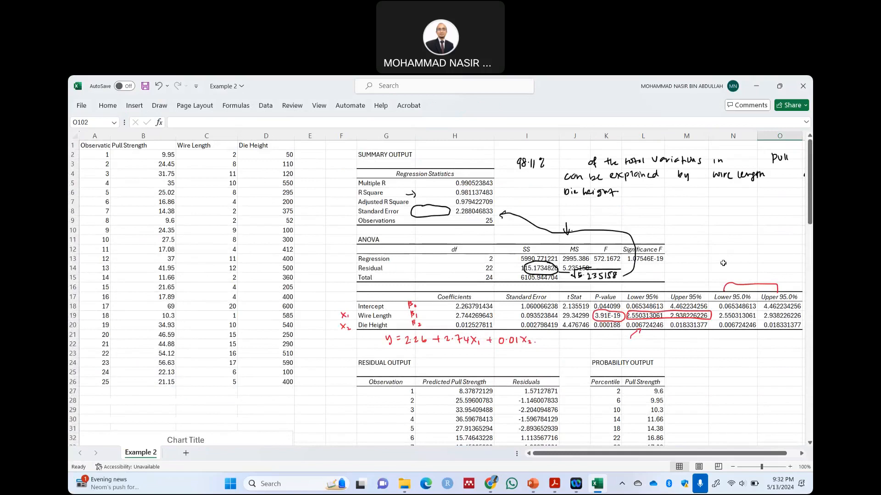
pyautogui.keyDown('ctrl'); pyautogui.scroll(-1, 723, 264); pyautogui.keyUp('ctrl')
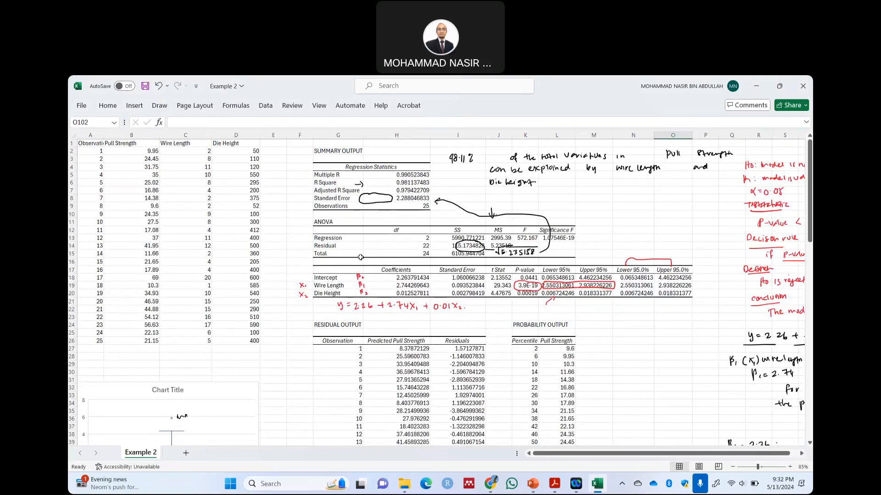
pyautogui.scroll(1, 360, 255)
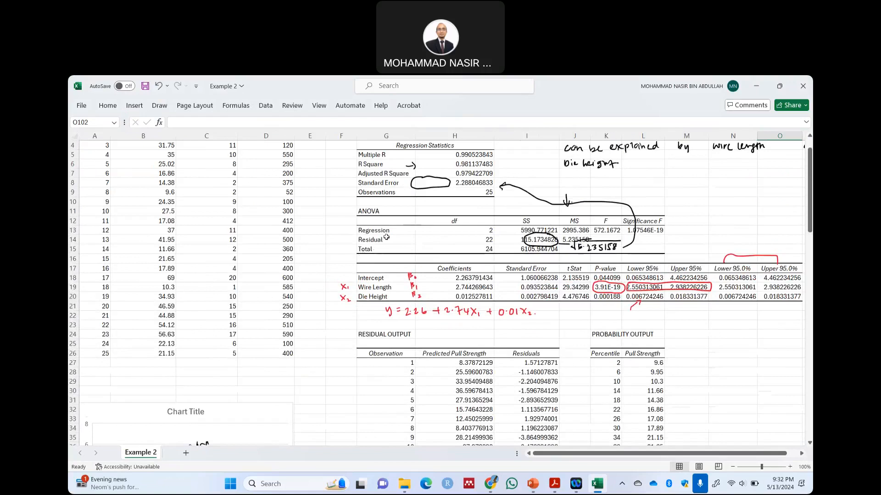
pyautogui.scroll(1, 397, 226)
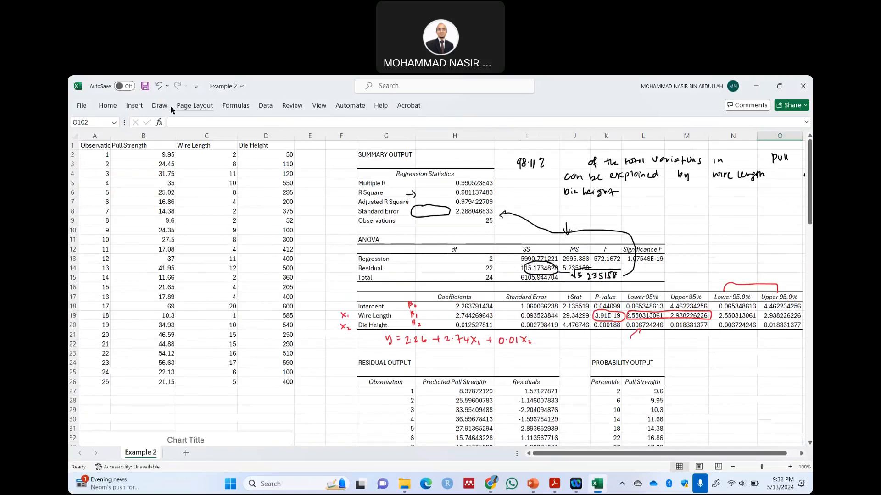
pyautogui.click(136, 106)
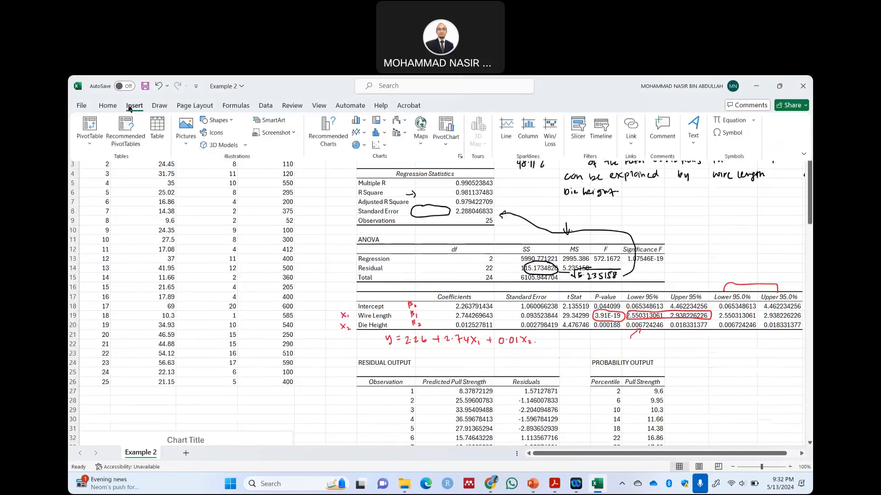
pyautogui.click(266, 106)
pyautogui.click(771, 120)
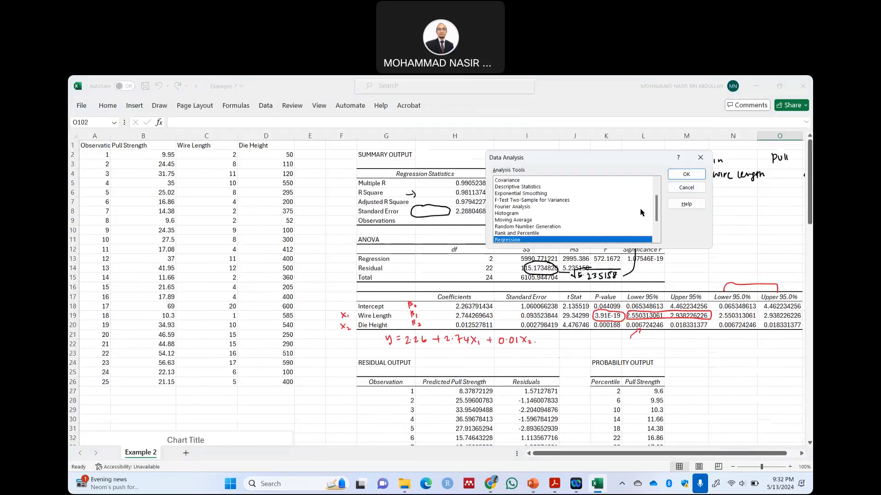
pyautogui.click(686, 176)
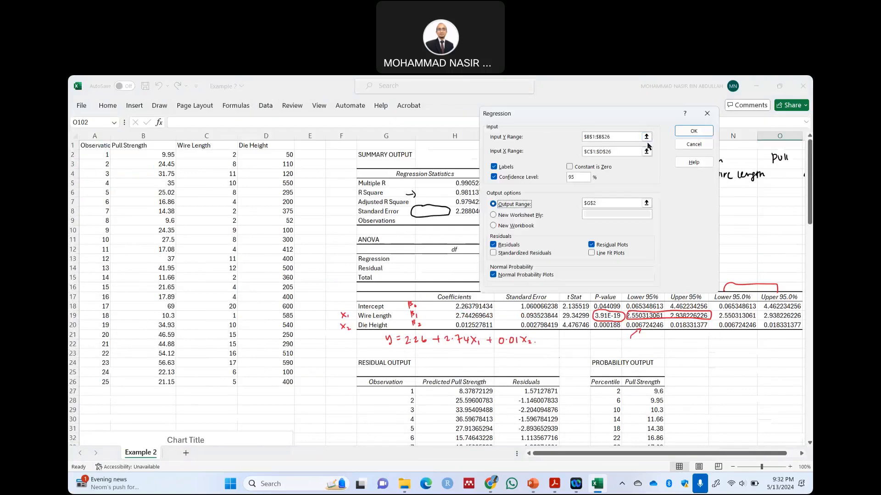
pyautogui.click(647, 137)
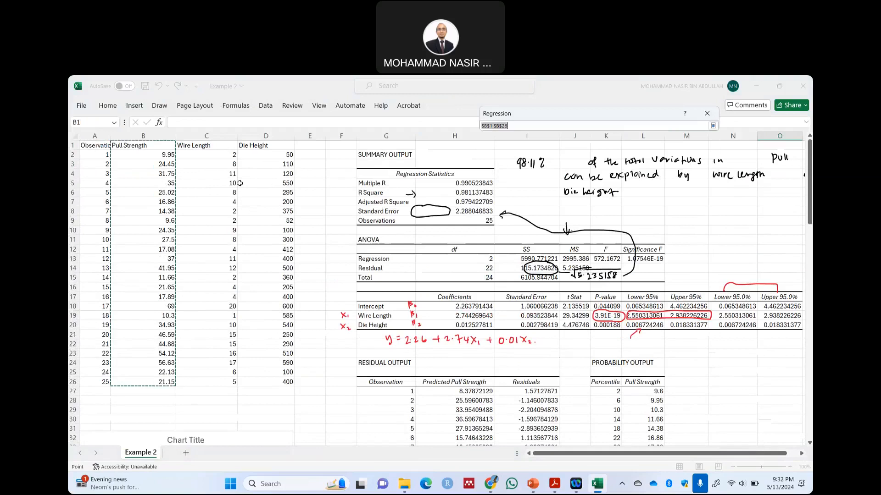
pyautogui.click(214, 149)
pyautogui.moveTo(213, 149); pyautogui.dragTo(219, 381)
pyautogui.click(712, 125)
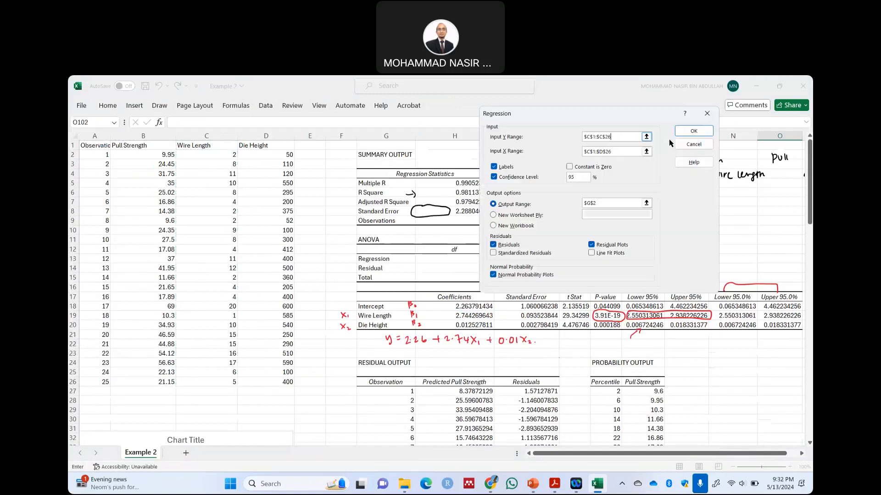
# - Set the regression's Input X Range to the Die Height data in D1:D26
pyautogui.click(646, 151)
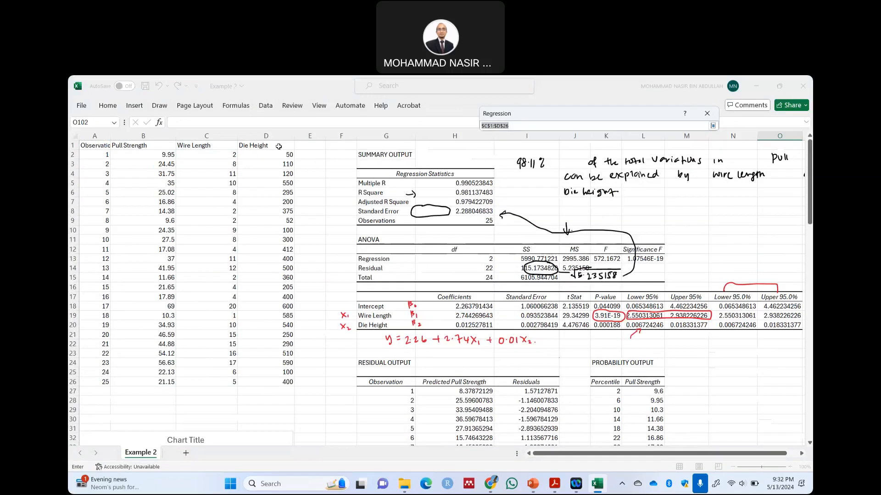
pyautogui.moveTo(278, 146); pyautogui.dragTo(275, 382)
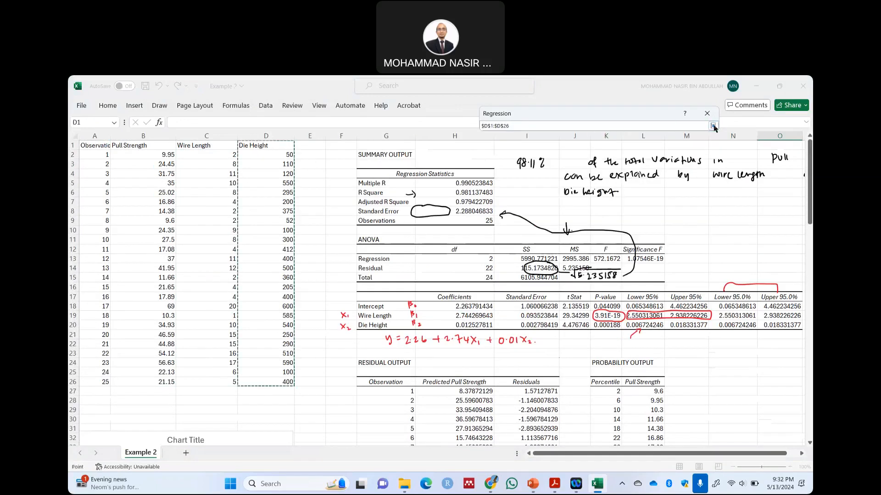
pyautogui.click(712, 125)
# - Turn off Residuals, Residual Plots, Normal Probability Plots and Confidence Level for the regression
pyautogui.click(493, 244)
pyautogui.click(492, 275)
pyautogui.click(591, 245)
pyautogui.click(503, 178)
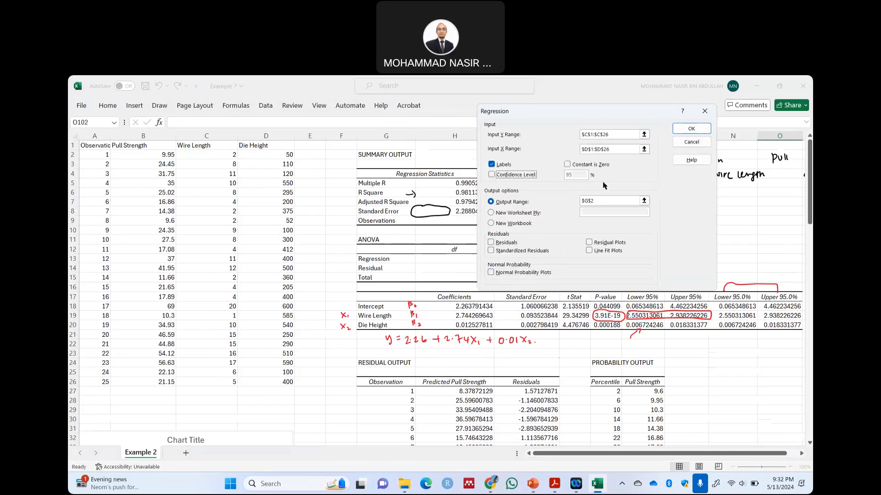
# - Set the output range to C114 below the residual plots and run the regression
pyautogui.click(645, 202)
pyautogui.scroll(-18, 652, 265)
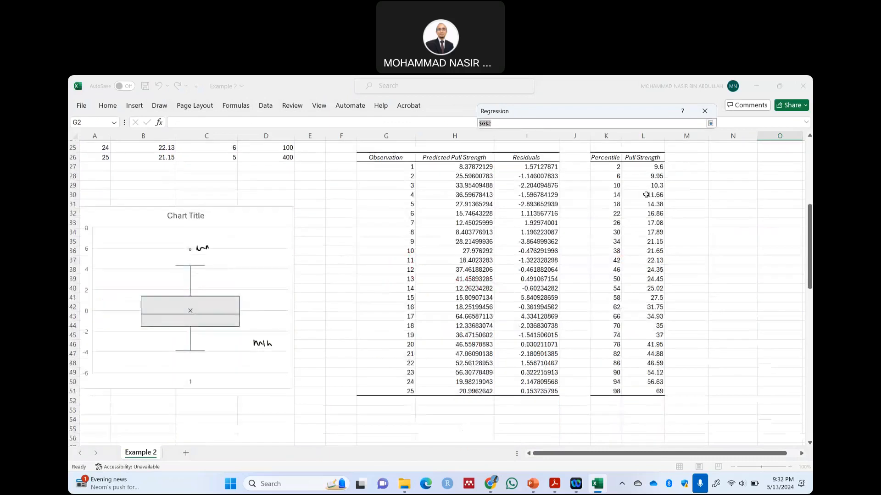
pyautogui.scroll(-14, 321, 292)
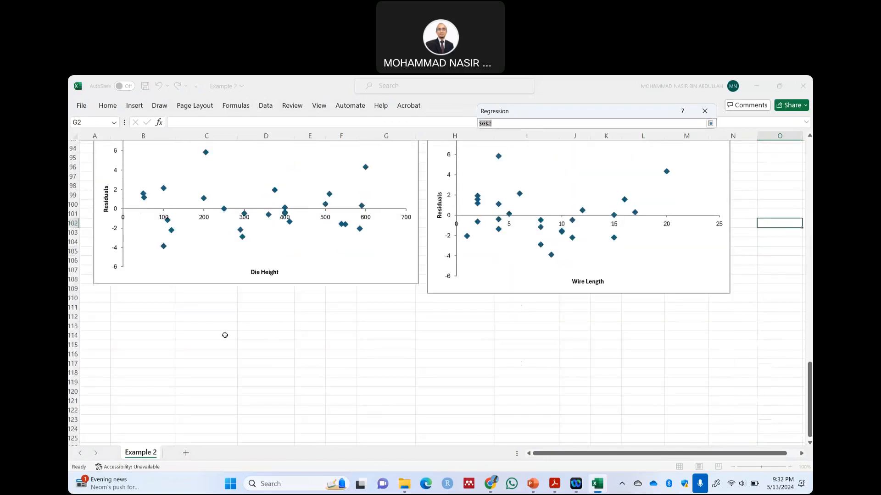
pyautogui.click(198, 307)
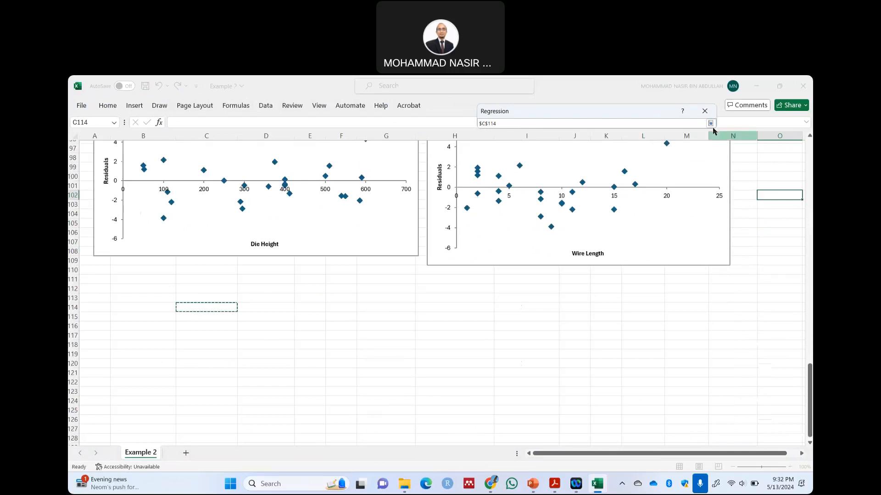
pyautogui.click(710, 123)
pyautogui.click(691, 129)
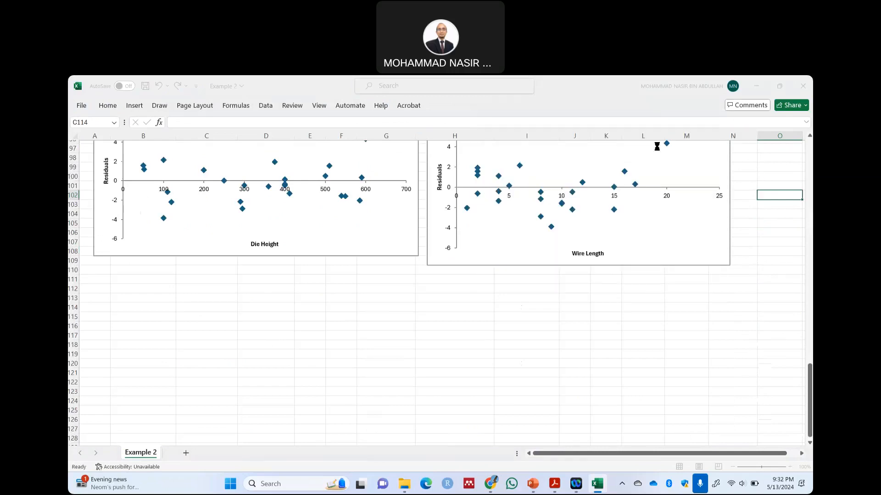
pyautogui.scroll(-5, 321, 287)
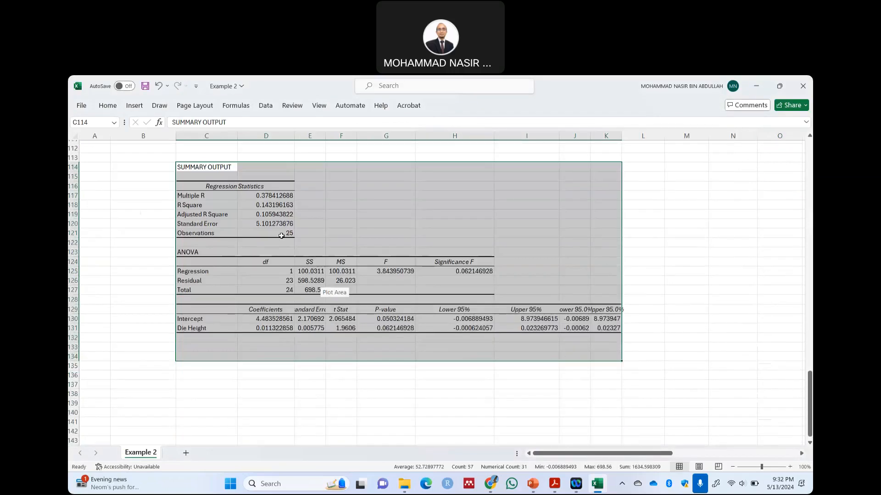
# - Select the R Square label and value in C118:D118, and handwrite "R² = 0.143196163" beside the Regression Statistics table
pyautogui.click(245, 194)
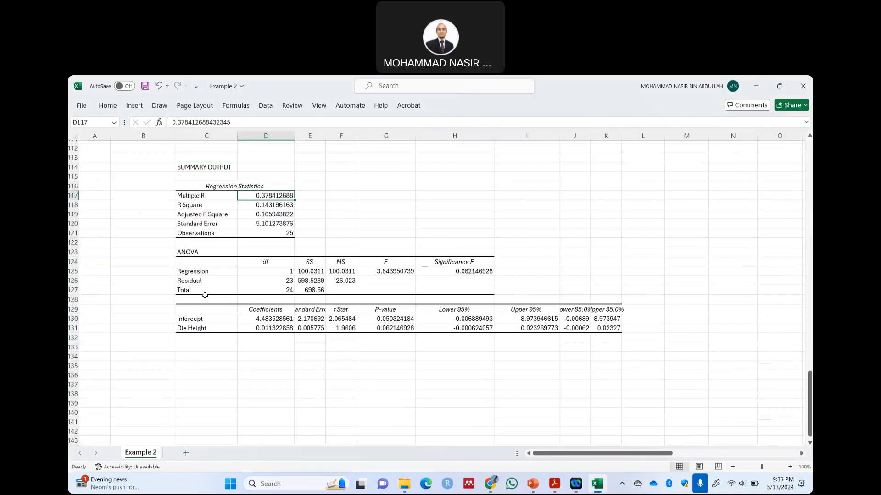
pyautogui.click(197, 206)
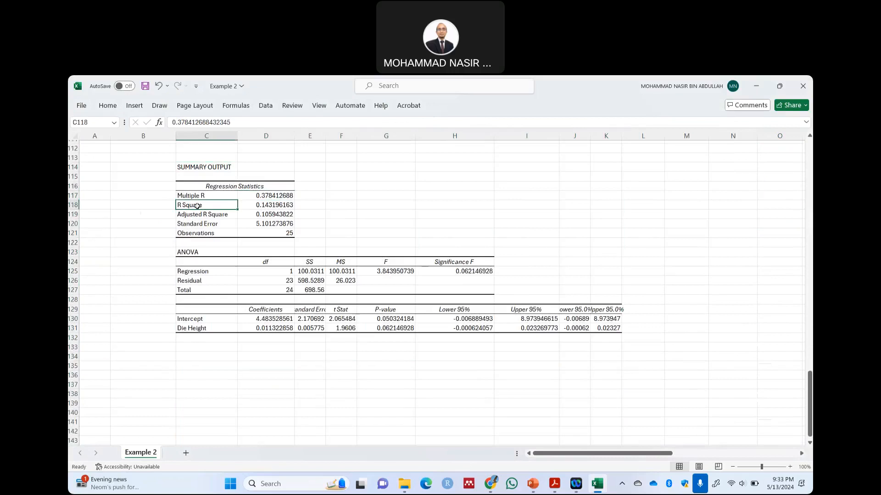
pyautogui.moveTo(197, 206); pyautogui.dragTo(268, 205)
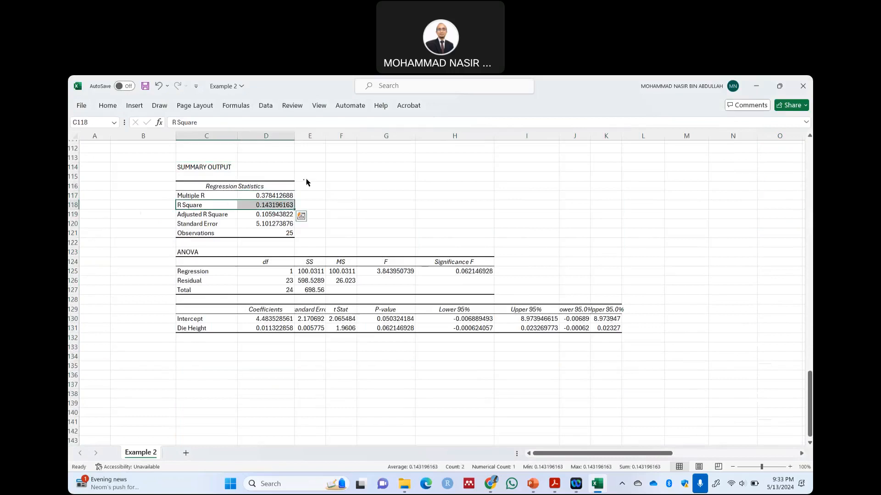
pyautogui.moveTo(310, 185)
pyautogui.mouseDown()
pyautogui.moveTo(338, 196)
pyautogui.moveTo(352, 186)
pyautogui.mouseUp()
pyautogui.moveTo(356, 189); pyautogui.dragTo(397, 197)
pyautogui.click(379, 192)
pyautogui.moveTo(395, 190)
pyautogui.mouseDown()
pyautogui.moveTo(396, 201)
pyautogui.moveTo(406, 200)
pyautogui.mouseUp()
pyautogui.click(412, 194)
pyautogui.moveTo(413, 189)
pyautogui.mouseDown()
pyautogui.moveTo(413, 200)
pyautogui.moveTo(447, 196)
pyautogui.mouseUp()
pyautogui.moveTo(457, 186); pyautogui.dragTo(455, 192)
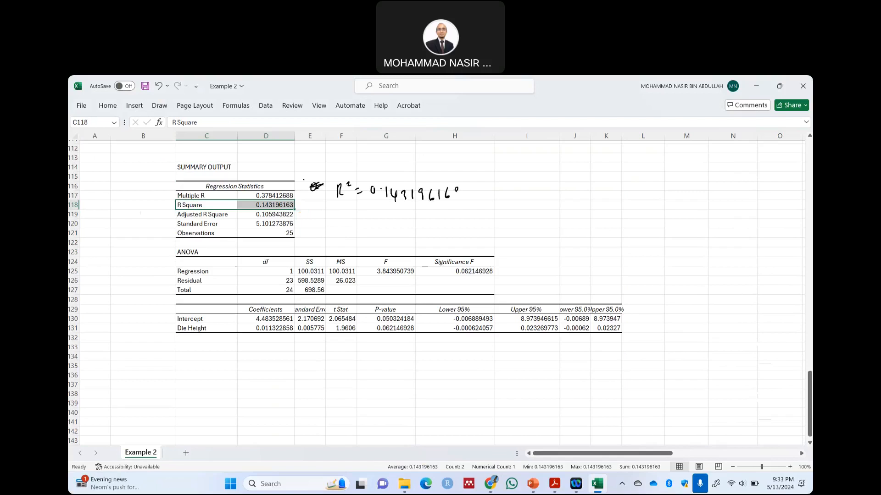
# - Handwrite the formula "VIF = 1/(1 − R²)" in the empty area beside the new summary output
pyautogui.moveTo(506, 210); pyautogui.dragTo(515, 218)
pyautogui.moveTo(520, 210)
pyautogui.mouseDown()
pyautogui.moveTo(519, 219)
pyautogui.moveTo(525, 209)
pyautogui.moveTo(585, 215)
pyautogui.moveTo(553, 232)
pyautogui.mouseUp()
pyautogui.moveTo(556, 228); pyautogui.dragTo(569, 234)
pyautogui.moveTo(569, 224)
pyautogui.mouseDown()
pyautogui.moveTo(576, 235)
pyautogui.moveTo(583, 228)
pyautogui.mouseUp()
pyautogui.click(597, 226)
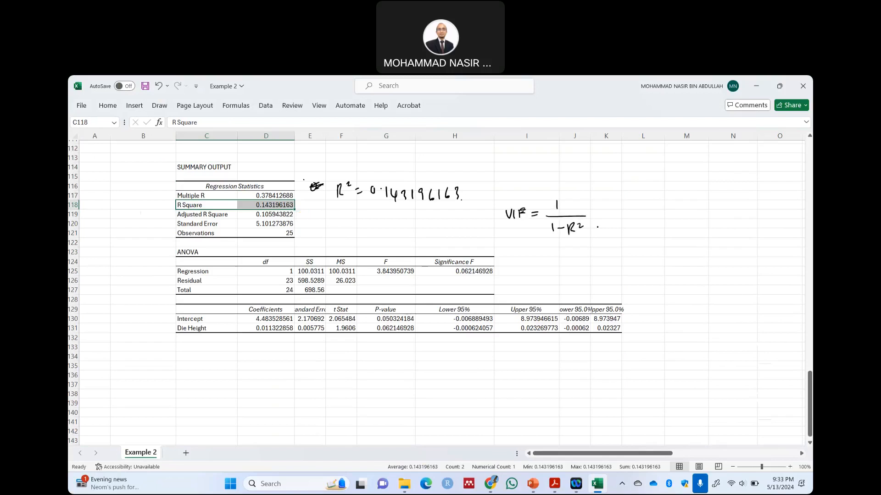
# - Continue the handwritten VIF formula with the R Square value substituted: "= 1/(1 − 0.143196163)"
pyautogui.moveTo(631, 212); pyautogui.dragTo(702, 210)
pyautogui.moveTo(643, 219); pyautogui.dragTo(729, 226)
pyautogui.click(652, 221)
pyautogui.click(674, 222)
pyautogui.click(700, 222)
# - Handwrite the VIF result "= 1.1671" below the substituted formula and mark it as the final answer
pyautogui.moveTo(608, 250); pyautogui.dragTo(614, 249)
pyautogui.moveTo(608, 255); pyautogui.dragTo(615, 255)
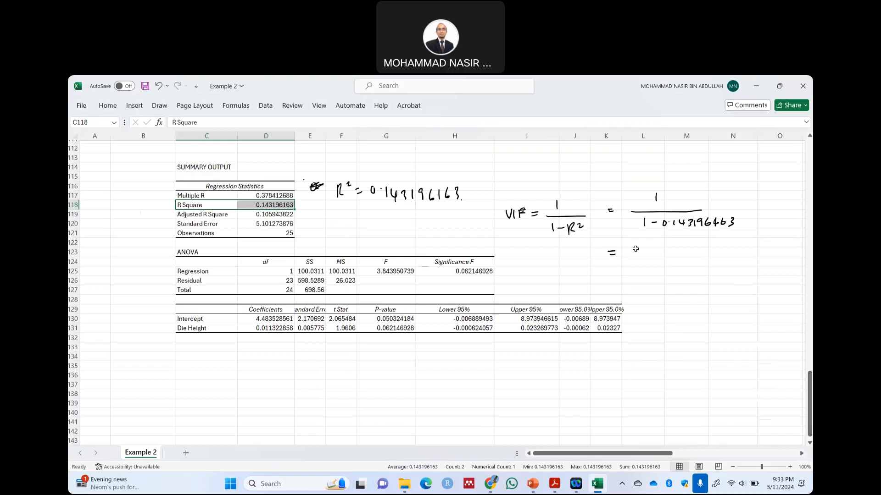
pyautogui.moveTo(623, 240)
pyautogui.mouseDown()
pyautogui.moveTo(624, 250)
pyautogui.moveTo(672, 257)
pyautogui.mouseUp()
pyautogui.moveTo(684, 251)
pyautogui.mouseDown()
pyautogui.moveTo(679, 260)
pyautogui.moveTo(685, 251)
pyautogui.mouseUp()
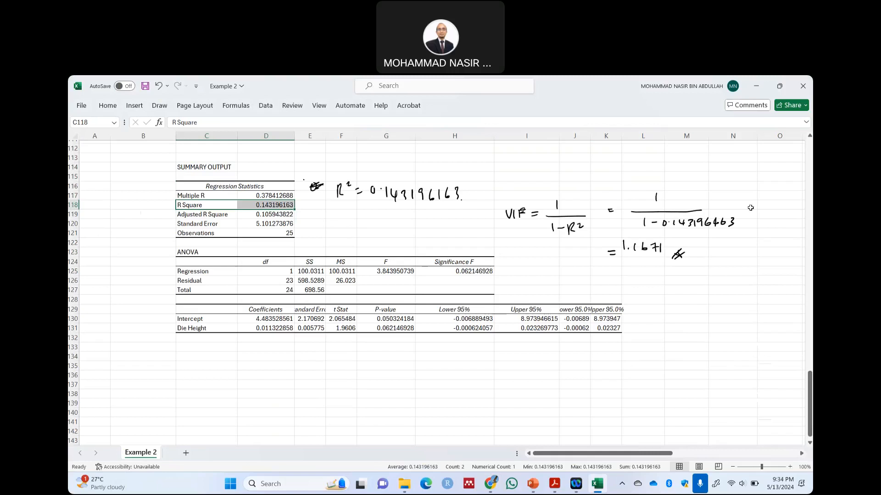
# - Switch to the Multiple Linear Regression presentation in PowerPoint and look through the slides from Example 2 to Example 3
pyautogui.click(531, 484)
pyautogui.scroll(-1, 591, 275)
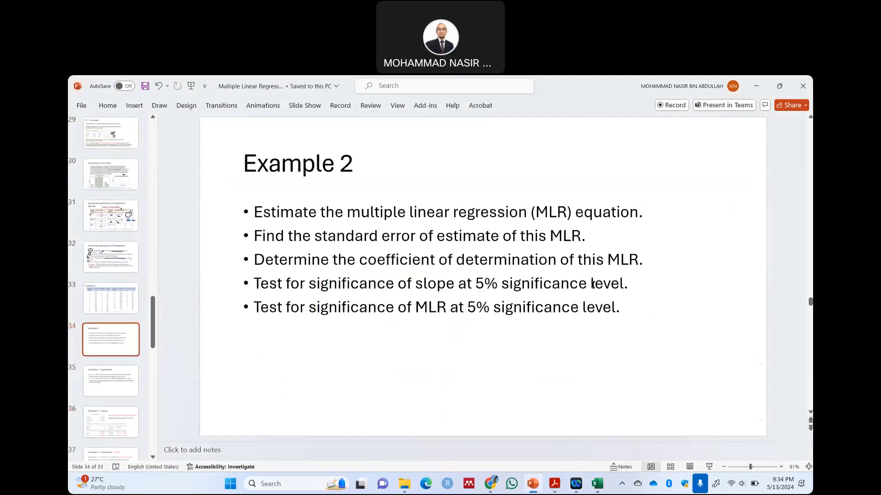
pyautogui.scroll(-1, 594, 289)
pyautogui.scroll(-2, 596, 294)
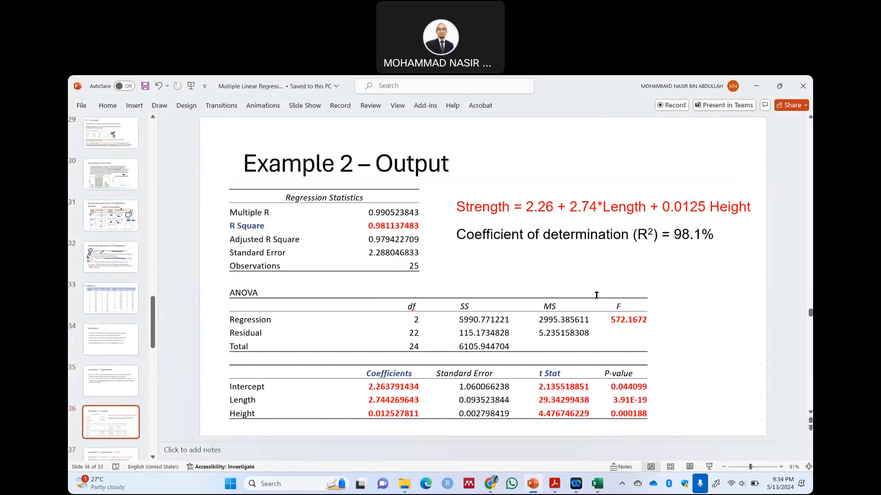
pyautogui.scroll(-2, 598, 295)
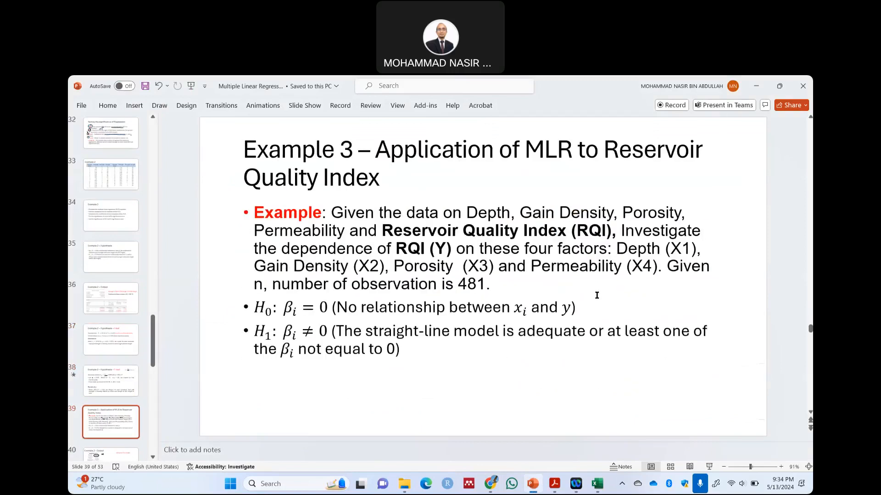
# - Switch to the Multiple Linear Regression.ipynb Colab notebook in Chrome and examine its Variance Inflation Factor section on multicollinearity
pyautogui.click(756, 86)
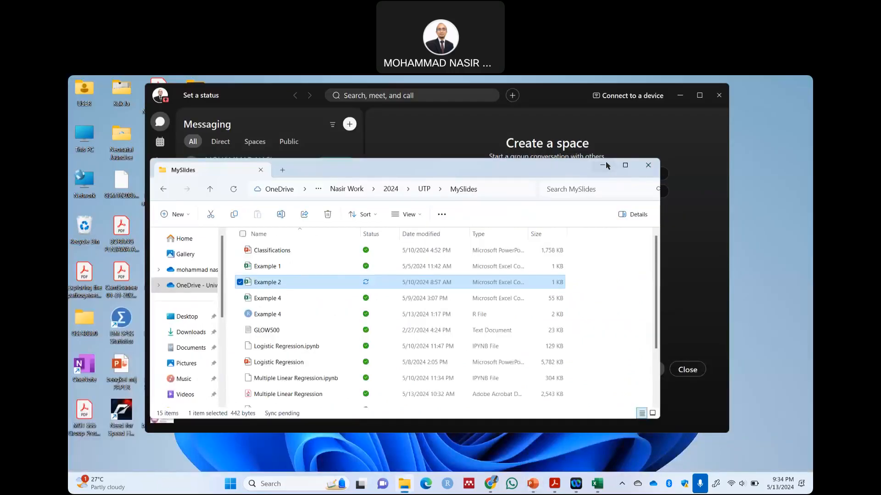
pyautogui.click(603, 165)
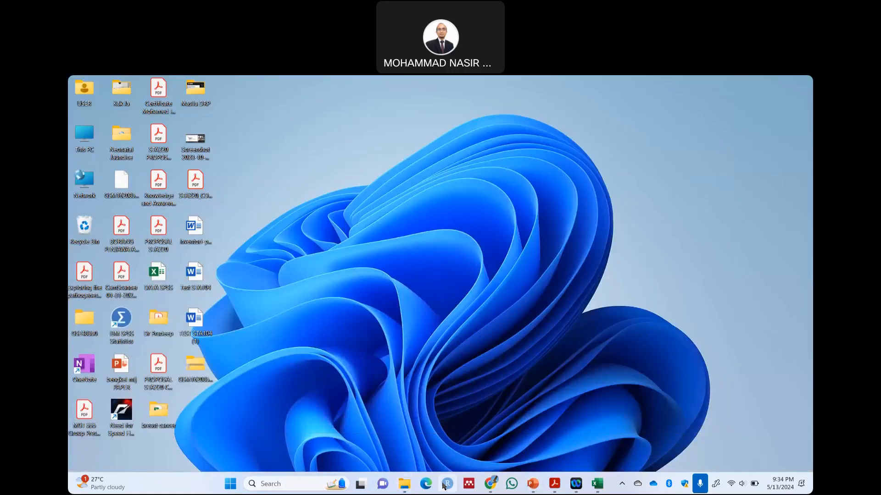
pyautogui.click(491, 486)
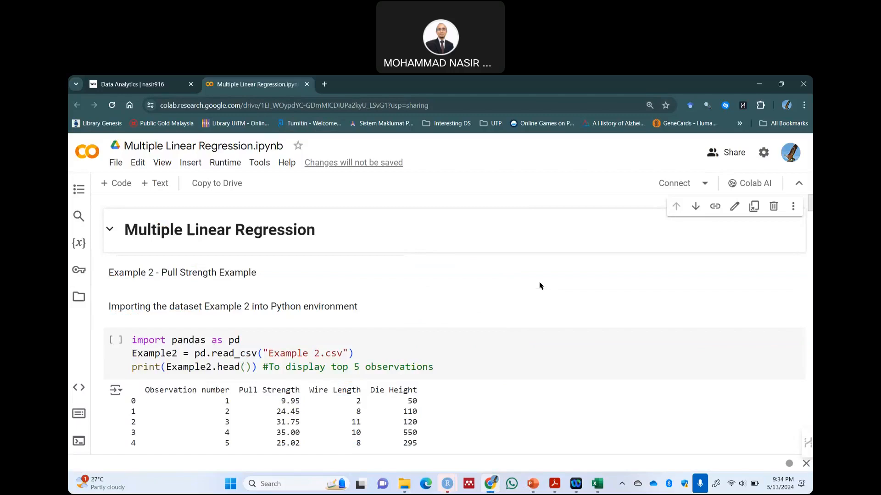
pyautogui.scroll(-15, 539, 286)
pyautogui.scroll(-20, 536, 321)
pyautogui.scroll(-20, 533, 326)
pyautogui.scroll(-20, 533, 328)
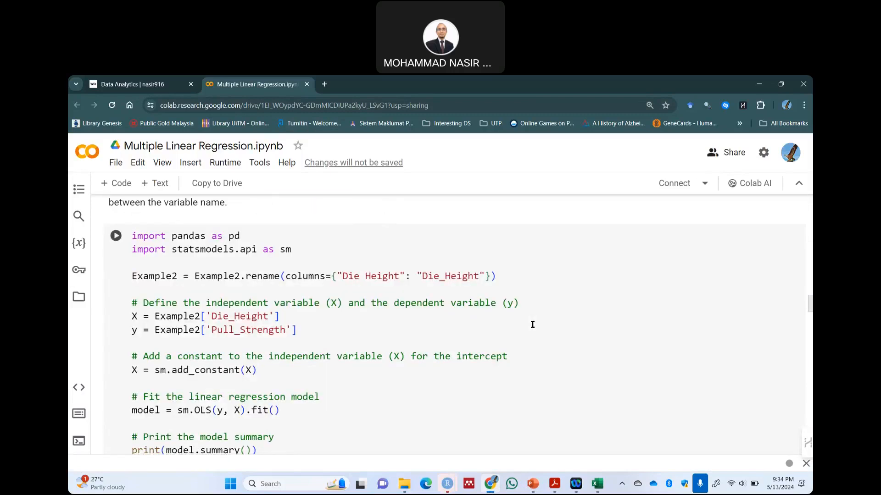
pyautogui.scroll(-20, 533, 325)
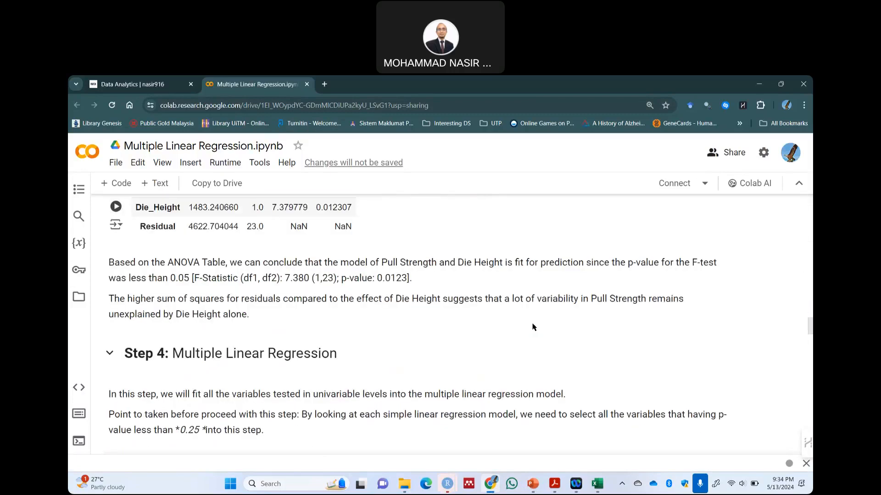
pyautogui.scroll(-20, 534, 326)
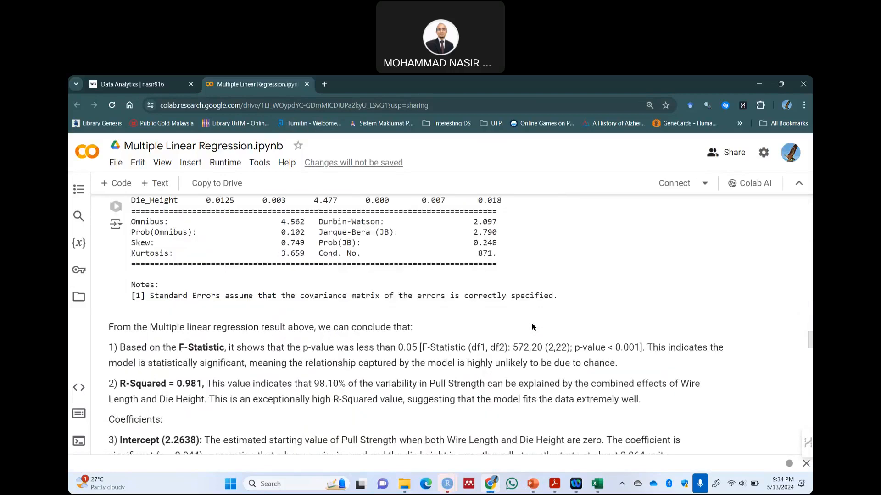
pyautogui.scroll(-20, 532, 325)
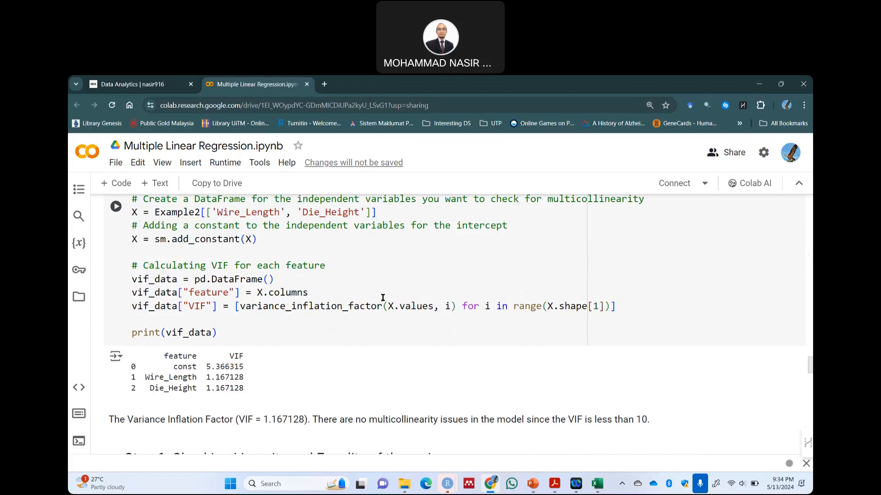
pyautogui.scroll(4, 385, 298)
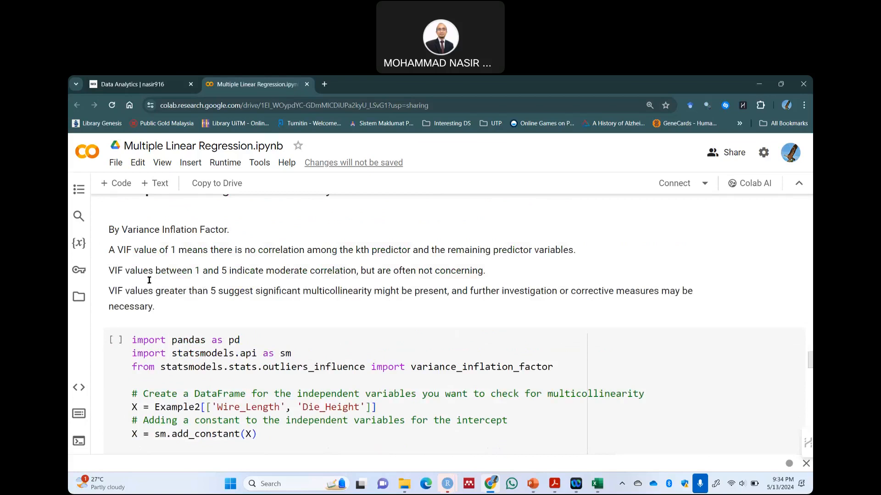
# - Examine the rest of the Colab notebook, from the VIF calculation through the residual plots to the OLS regression results and interpretation
pyautogui.scroll(-2, 179, 403)
pyautogui.scroll(-3, 181, 394)
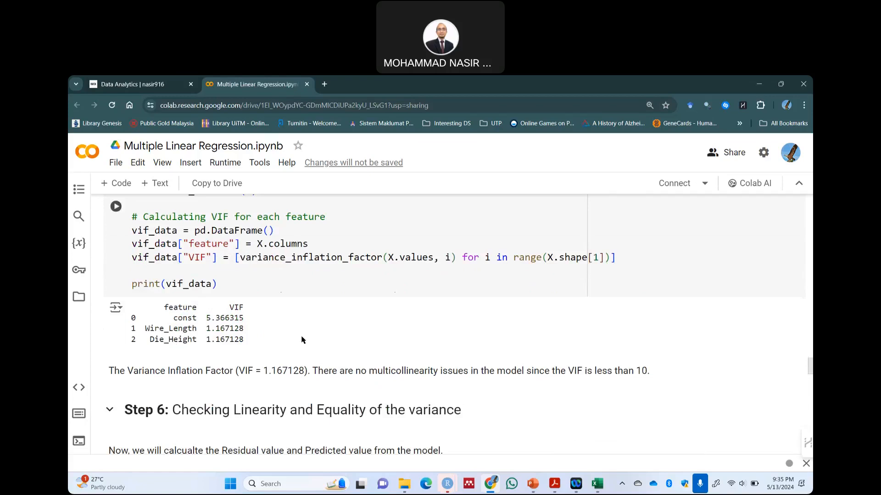
pyautogui.scroll(-2, 403, 323)
pyautogui.scroll(-9, 422, 326)
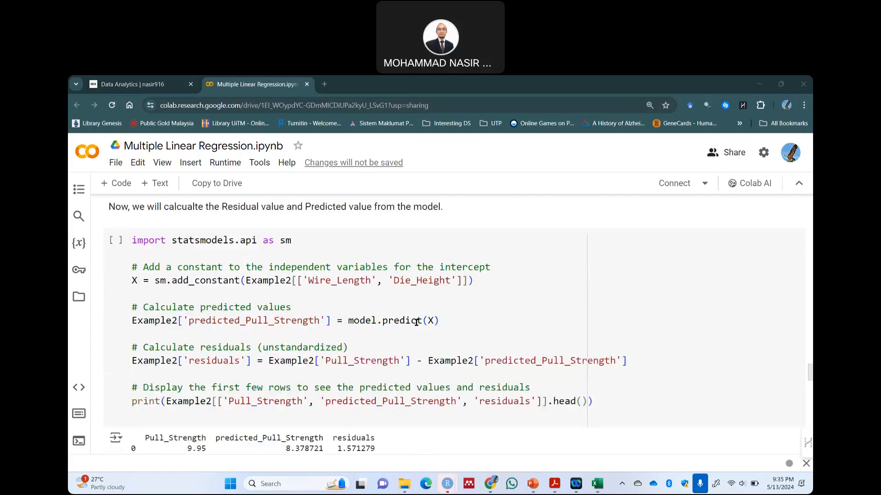
pyautogui.scroll(-15, 423, 326)
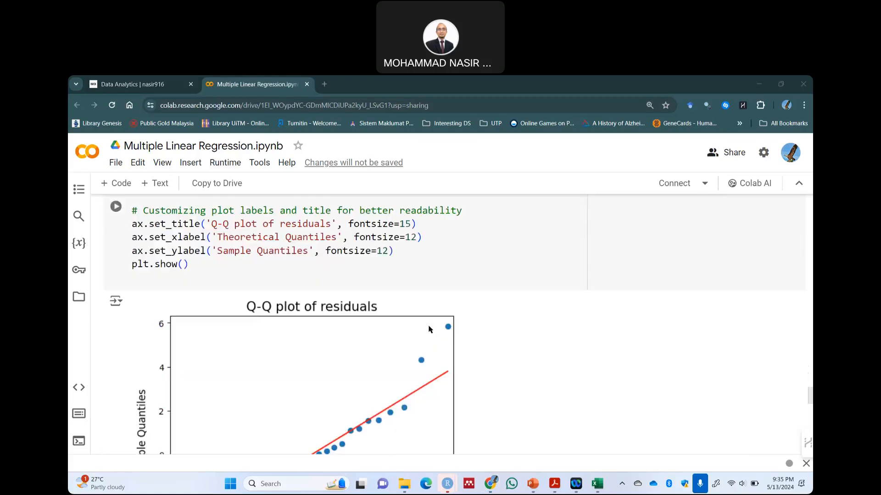
pyautogui.scroll(-12, 429, 326)
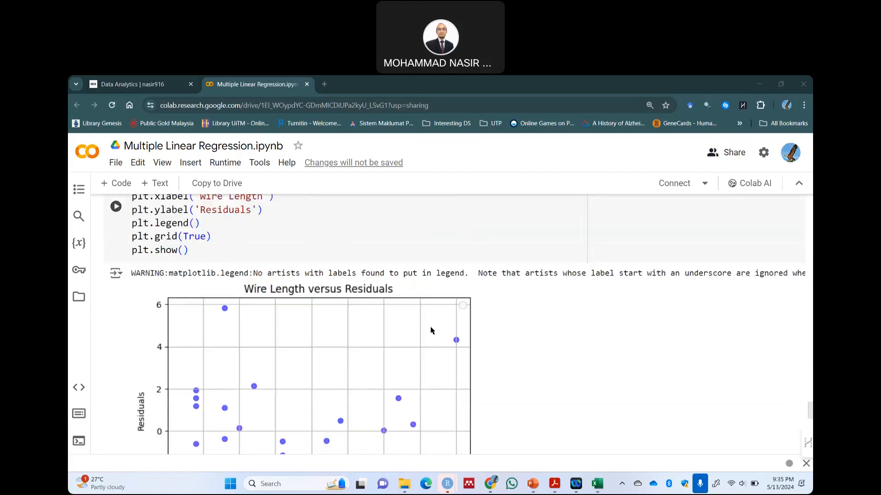
pyautogui.scroll(-15, 430, 335)
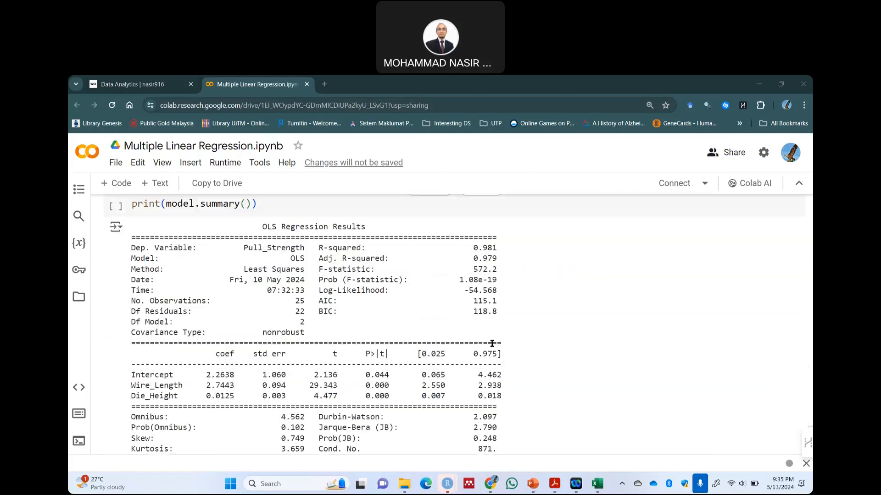
pyautogui.scroll(-15, 520, 345)
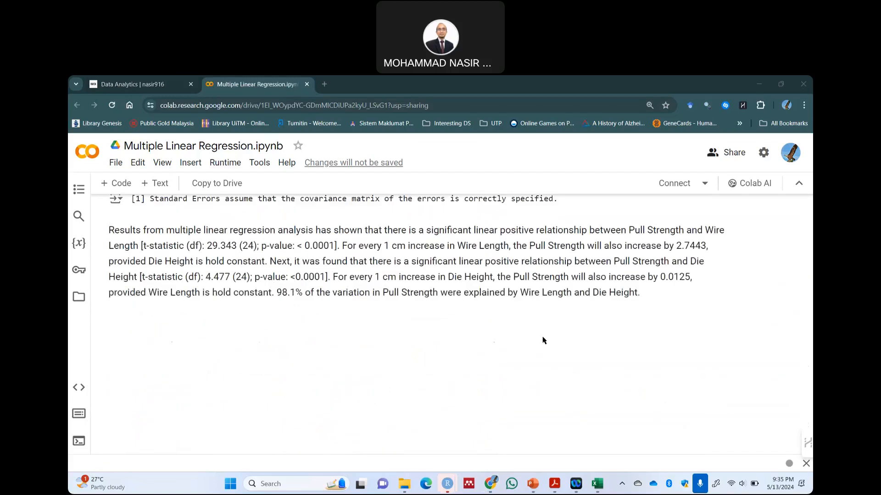
# - Return to the Multiple Linear Regression presentation in PowerPoint and review the Example 3 slides back to the Reservoir Quality Index problem statement
pyautogui.click(755, 80)
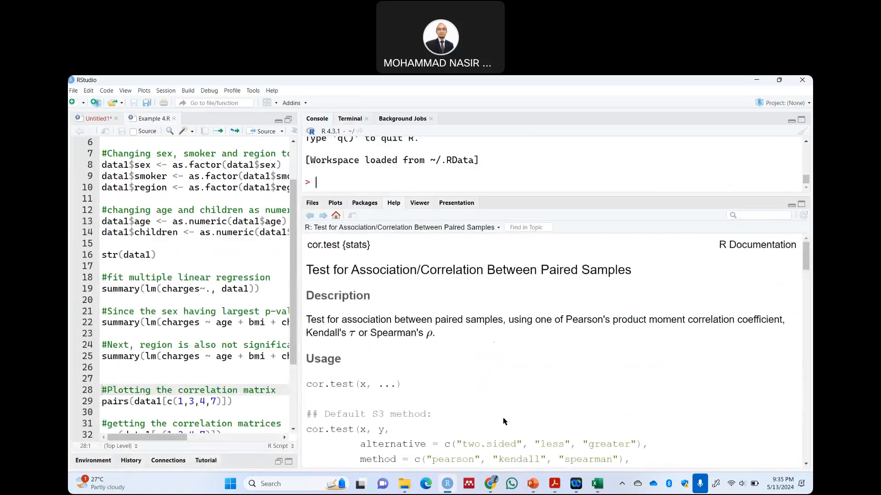
pyautogui.click(531, 487)
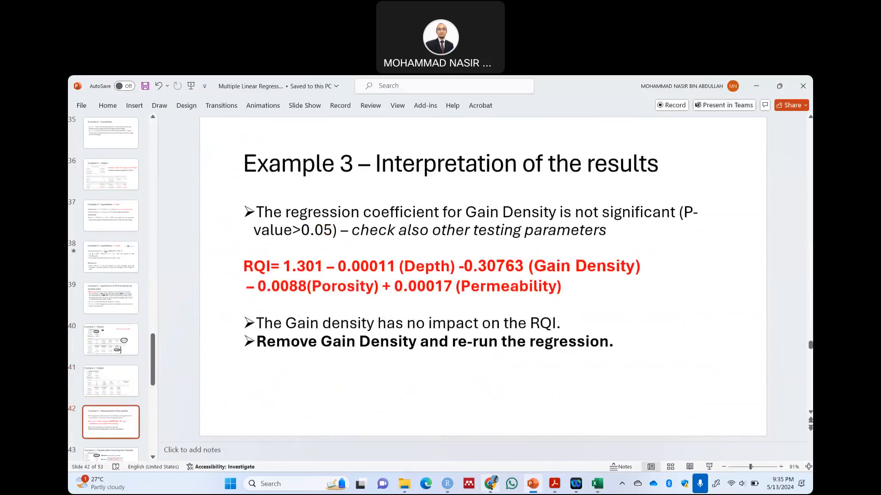
pyautogui.click(490, 484)
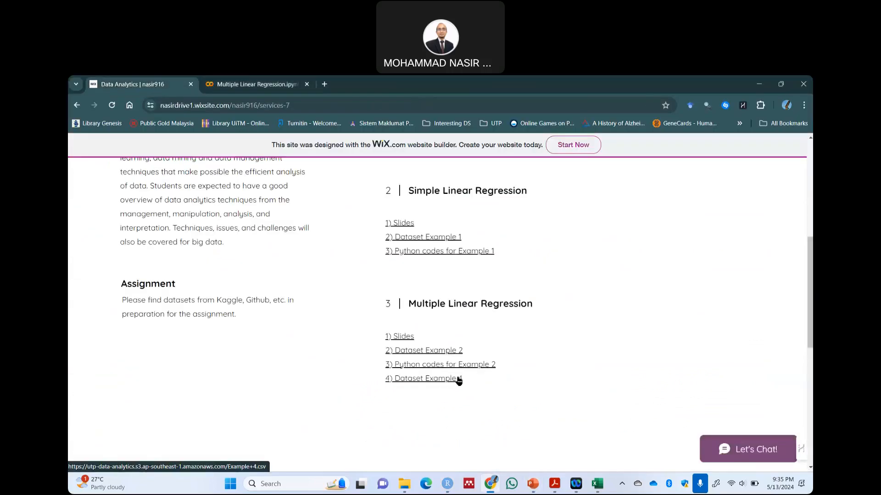
pyautogui.click(760, 83)
pyautogui.scroll(2, 695, 238)
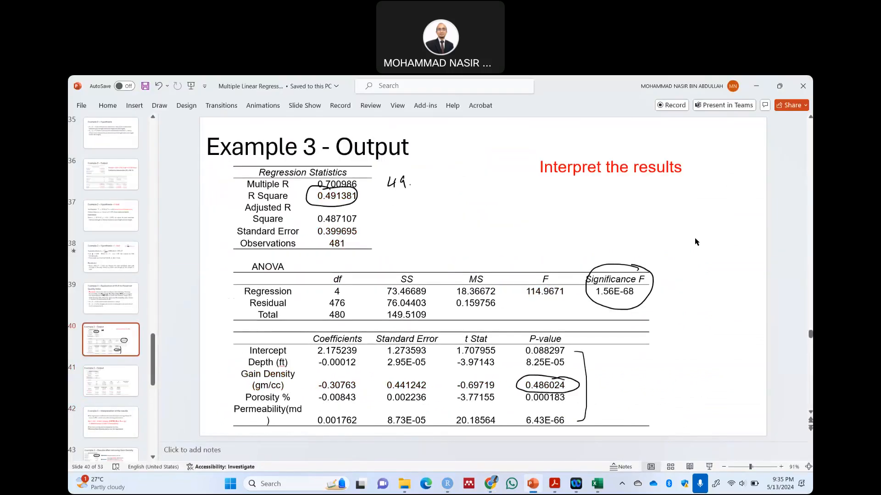
pyautogui.scroll(-1, 695, 240)
pyautogui.scroll(1, 695, 240)
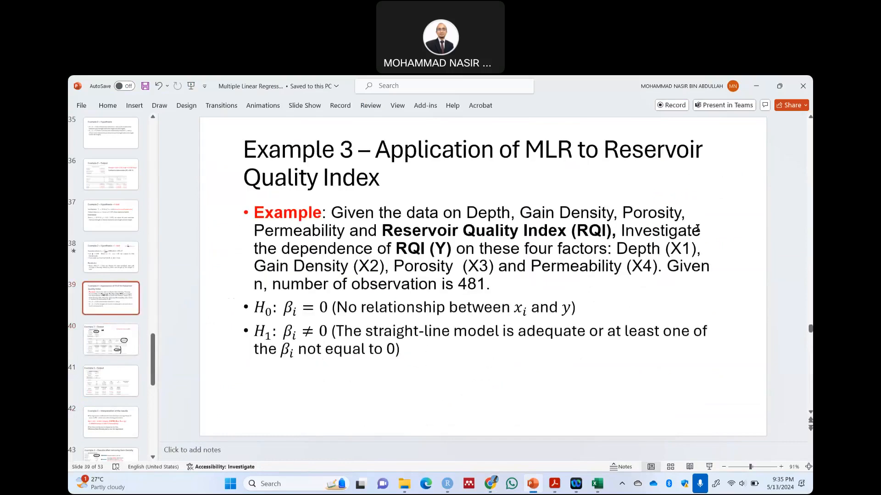
pyautogui.scroll(-1, 701, 221)
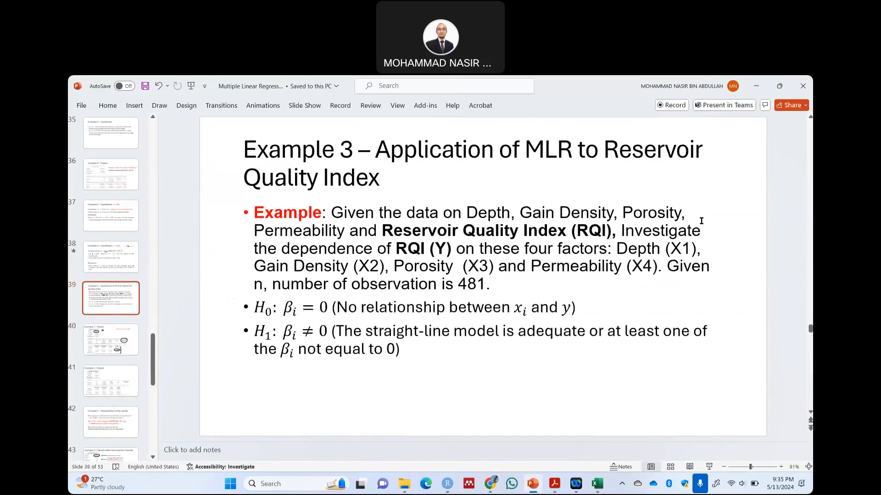
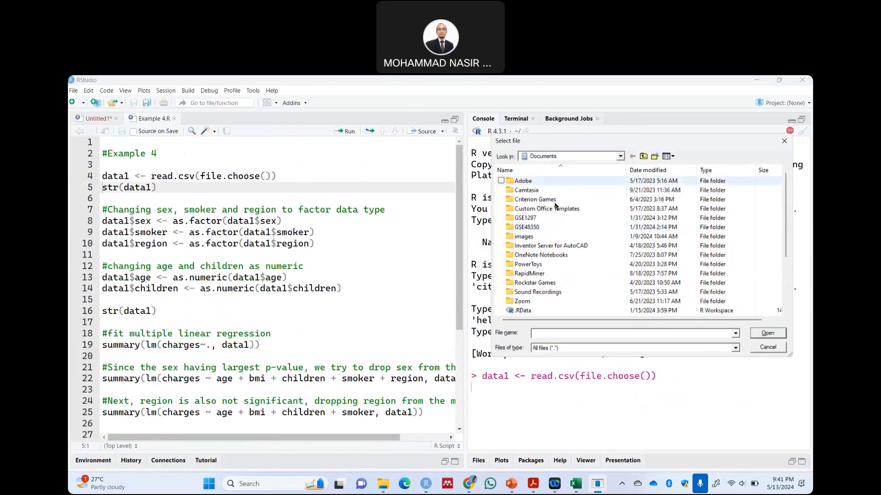
# - Browse the file chooser to the OneDrive - Universiti Teknologi MARA folder
pyautogui.click(620, 156)
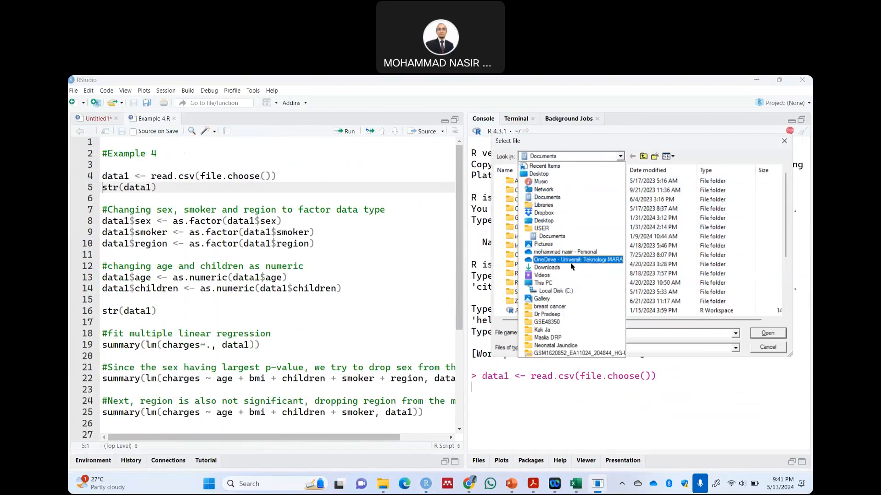
pyautogui.click(546, 268)
pyautogui.click(619, 156)
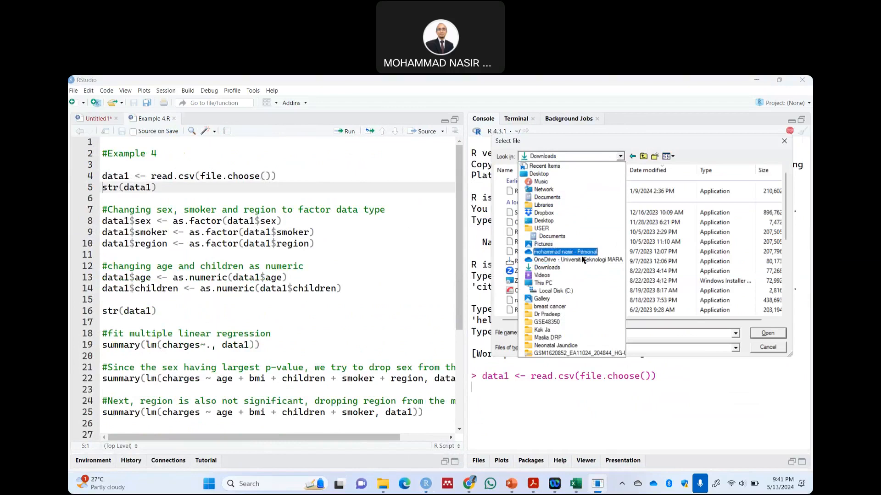
pyautogui.click(578, 256)
pyautogui.scroll(-1, 535, 252)
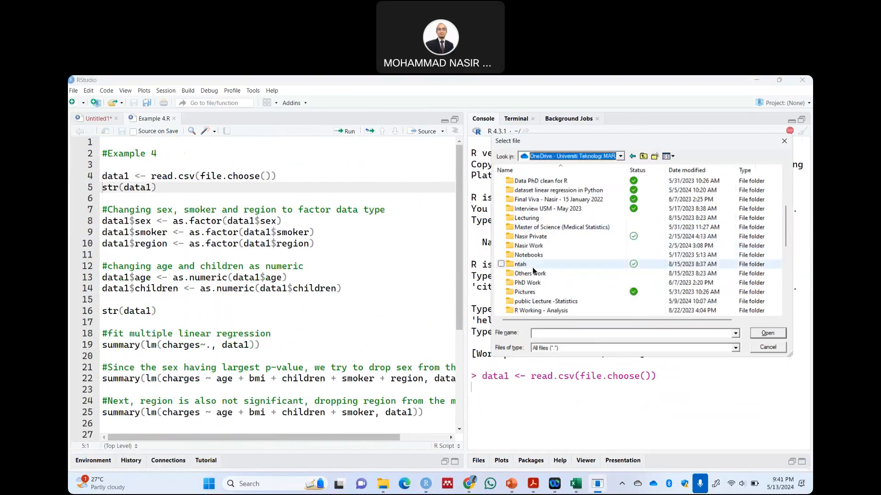
# - Go through the personal work folder to 2024, UTP and MySlides, and load the Example 4 dataset from there into data1
pyautogui.click(541, 248)
pyautogui.doubleClick(541, 248)
pyautogui.doubleClick(523, 190)
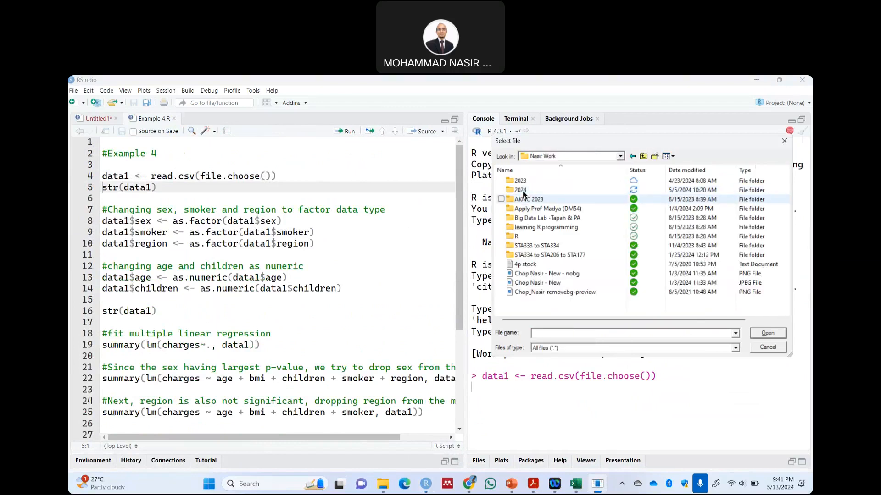
pyautogui.scroll(-4, 531, 298)
pyautogui.doubleClick(529, 297)
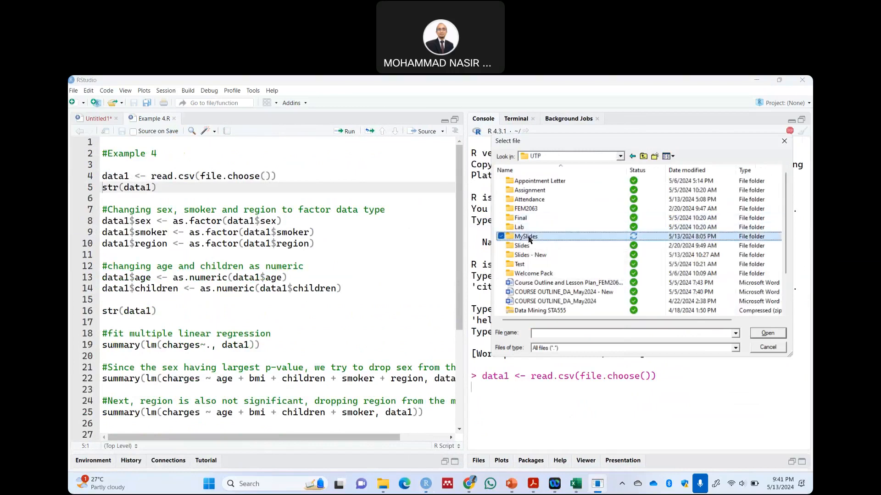
pyautogui.doubleClick(526, 236)
pyautogui.doubleClick(528, 211)
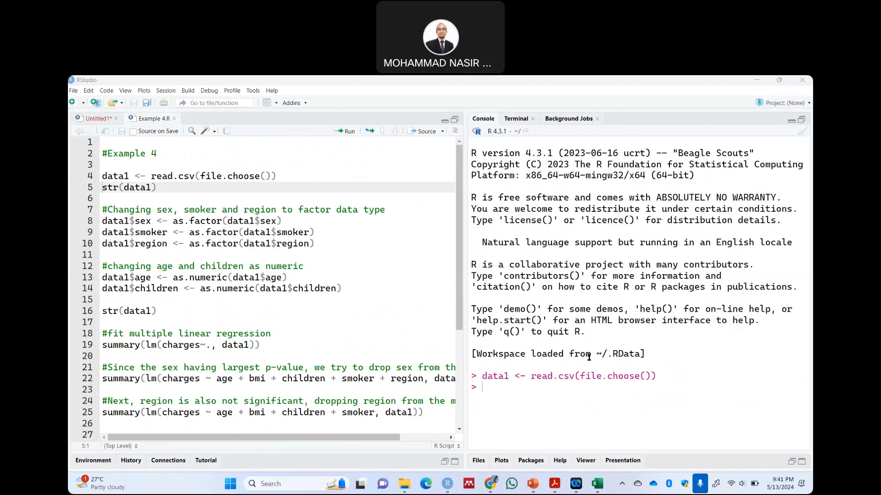
# - Run str(data1) and examine the data types of the sex and children variables in the output
pyautogui.click(190, 190)
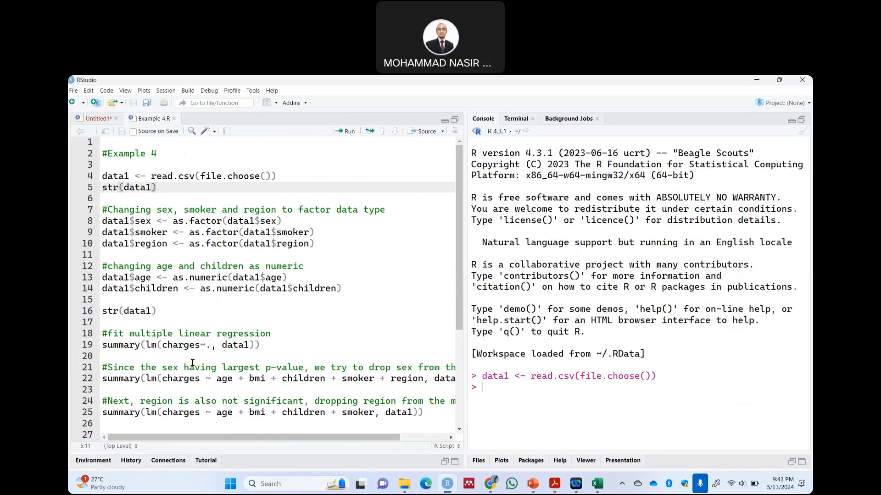
pyautogui.hotkey('ctrl', 'Return')
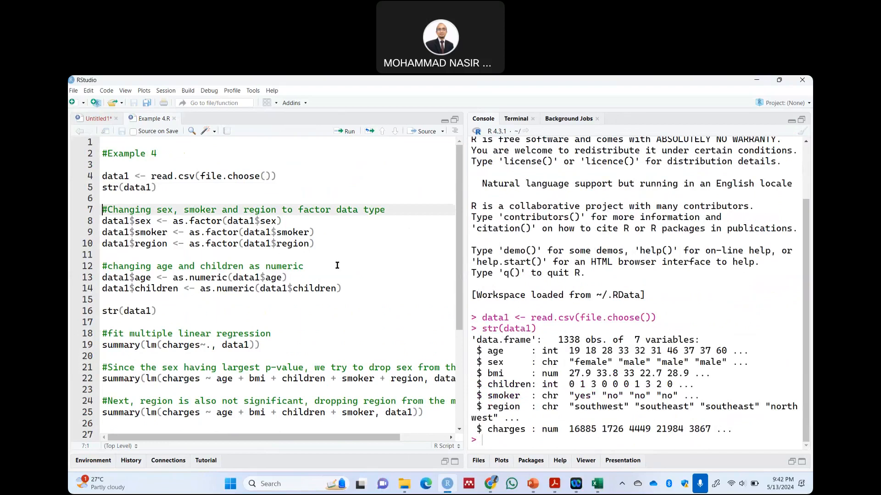
pyautogui.moveTo(464, 245); pyautogui.dragTo(418, 240)
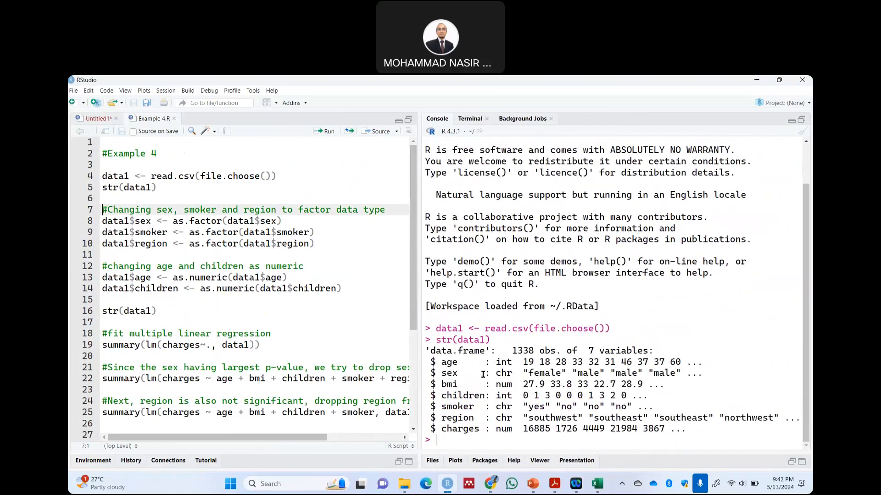
pyautogui.moveTo(438, 375); pyautogui.dragTo(520, 377)
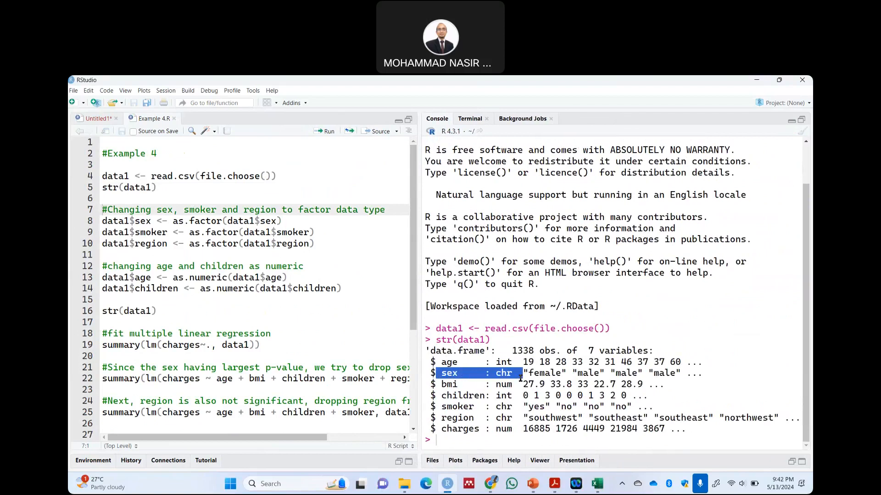
pyautogui.moveTo(542, 381); pyautogui.dragTo(676, 375)
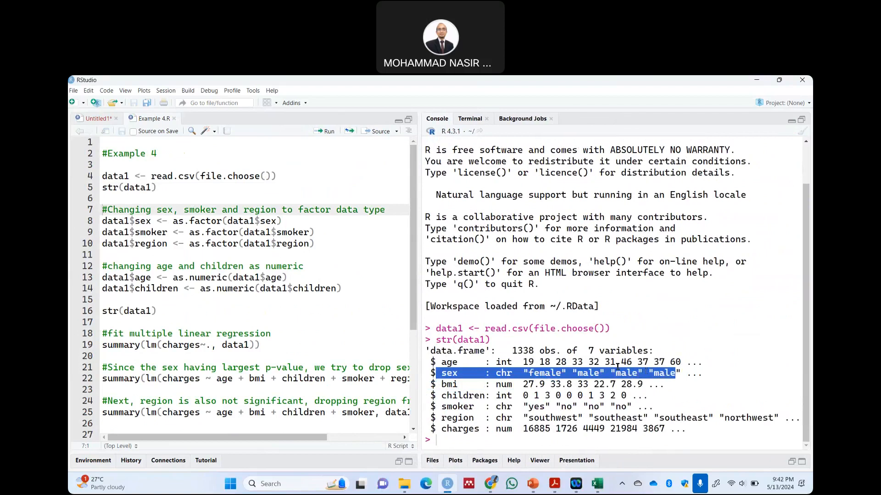
pyautogui.moveTo(443, 397); pyautogui.dragTo(530, 402)
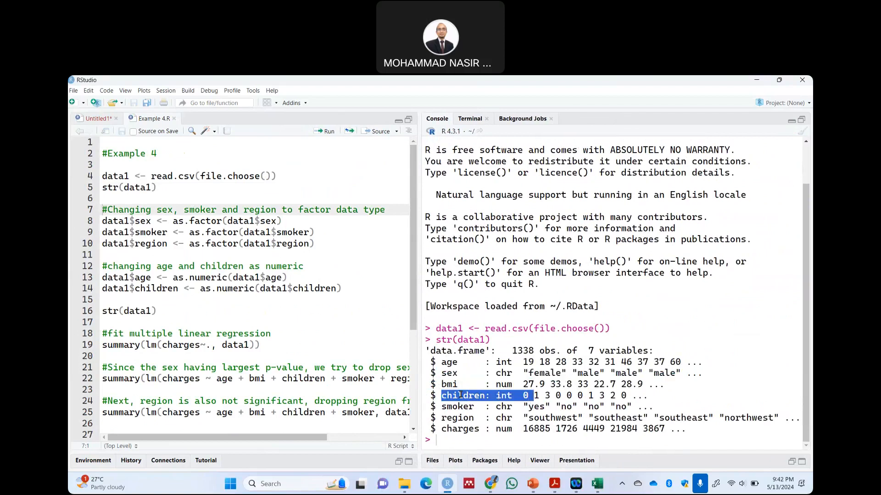
# - Run the script lines that convert sex, smoker and region in data1 to factors
pyautogui.click(282, 221)
pyautogui.hotkey('ctrl', 'Return')
pyautogui.hotkey('ctrl', 'Return')
pyautogui.hotkey('ctrl', 'Return')
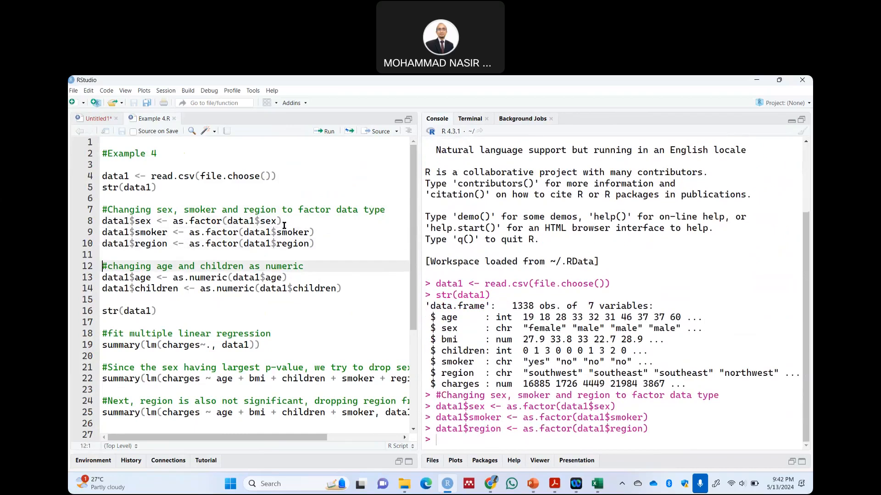
# - Run the script lines that convert age and children to numeric, and display the structure of data1 again
pyautogui.hotkey('ctrl', 'Return')
pyautogui.hotkey('ctrl', 'Return')
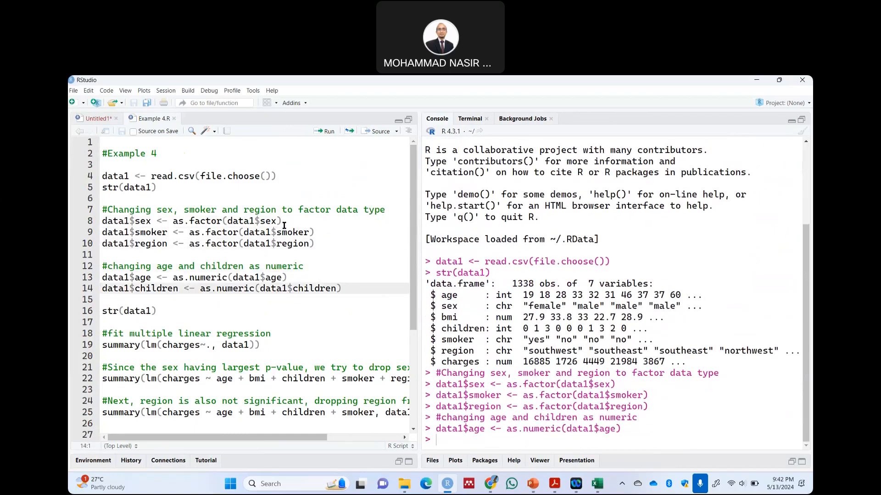
pyautogui.hotkey('ctrl', 'Return')
pyautogui.hotkey('ctrl', 'Return')
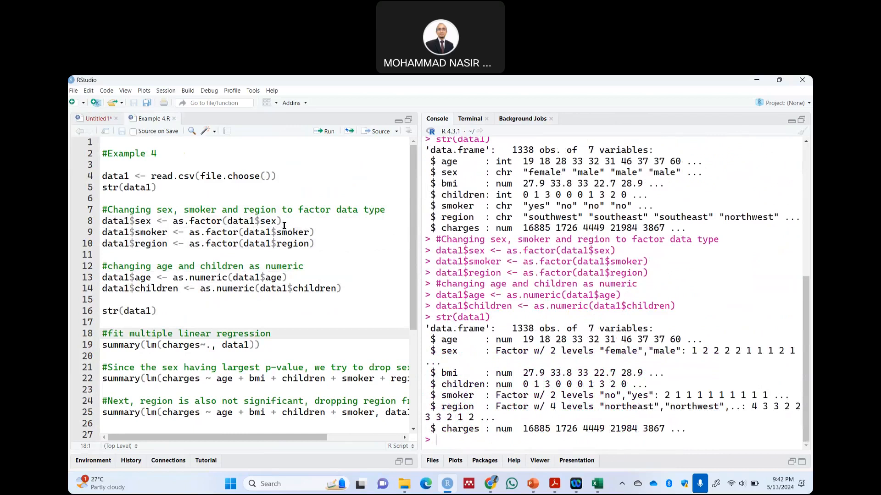
# - Widen the console and fit the full multiple linear regression with summary(lm(charges~., data1))
pyautogui.moveTo(418, 250); pyautogui.dragTo(554, 241)
pyautogui.click(287, 345)
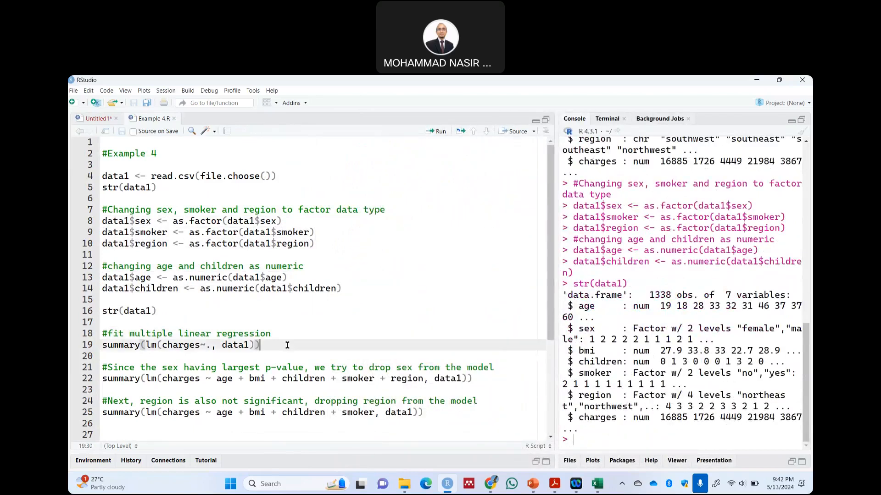
pyautogui.moveTo(556, 226); pyautogui.dragTo(318, 220)
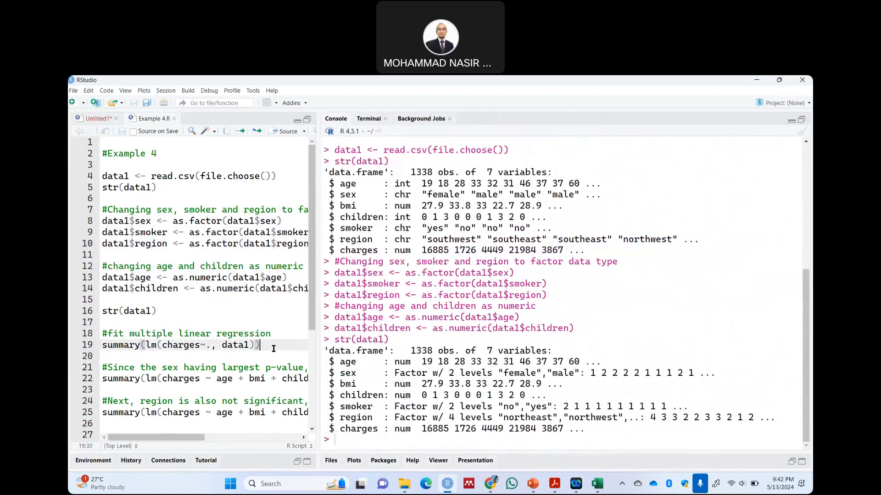
pyautogui.hotkey('ctrl', 'Return')
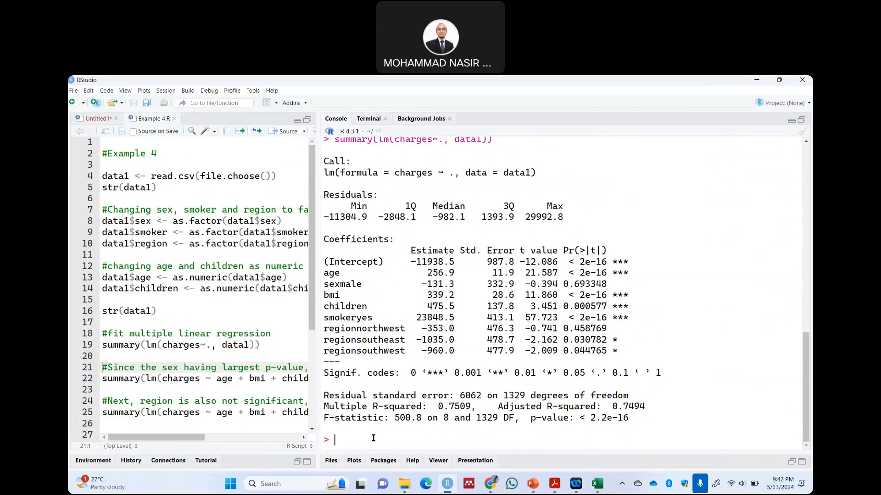
# - Tabulate the regions with table(data1$region) and compare the categories with the region coefficients in the regression output
pyautogui.write('able(data1')
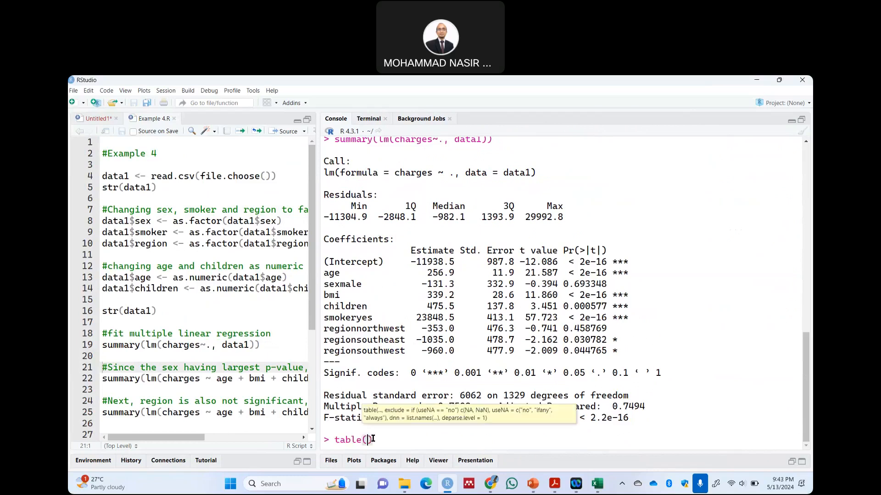
pyautogui.write('$')
pyautogui.press('Up')
pyautogui.press('Up')
pyautogui.press('Return')
pyautogui.press('Return')
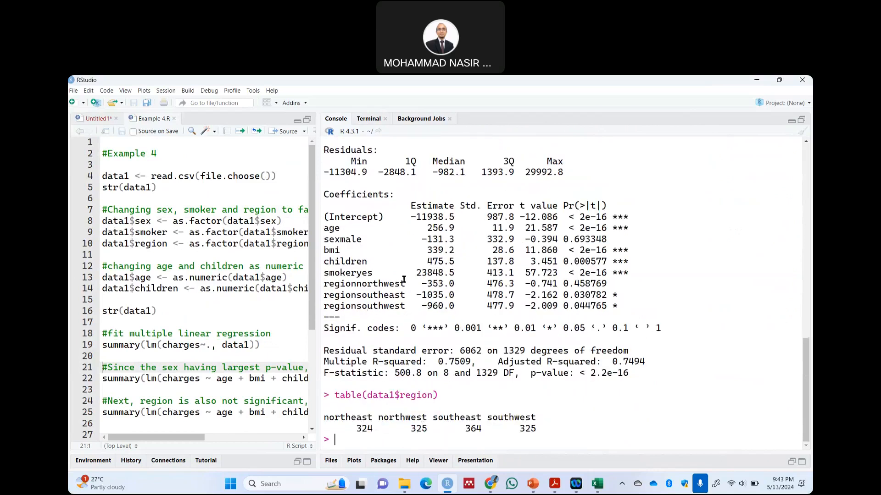
pyautogui.moveTo(340, 284); pyautogui.dragTo(395, 308)
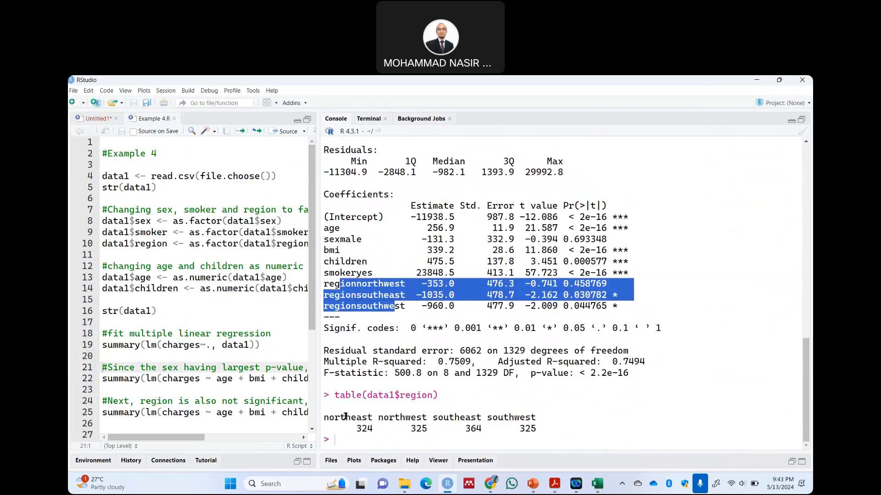
pyautogui.moveTo(340, 417); pyautogui.dragTo(526, 422)
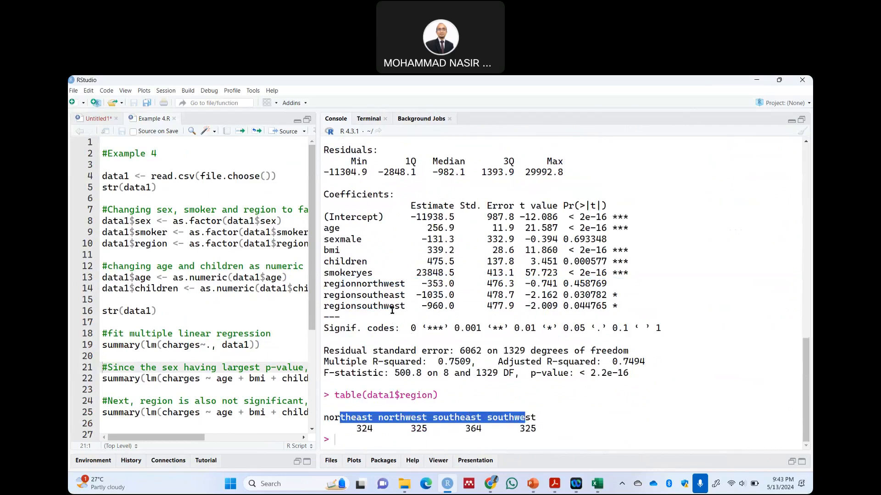
# - Compare the region, sex and smoker dummy coefficients with their reference categories, using the region table to identify the omitted northeast level
pyautogui.moveTo(395, 284); pyautogui.dragTo(366, 283)
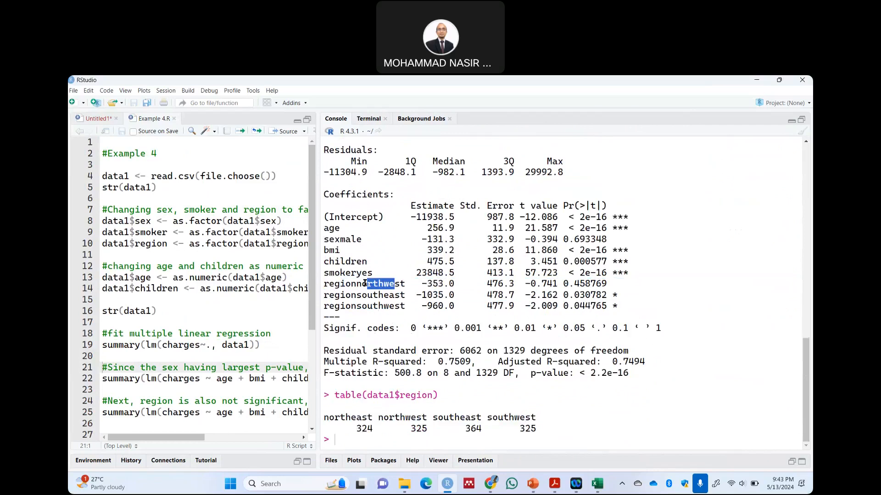
pyautogui.moveTo(372, 417); pyautogui.dragTo(340, 418)
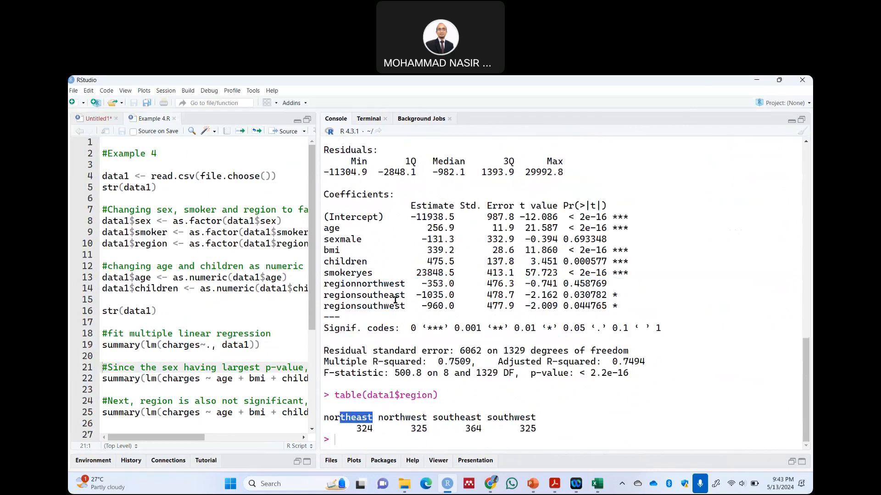
pyautogui.moveTo(399, 295); pyautogui.dragTo(357, 296)
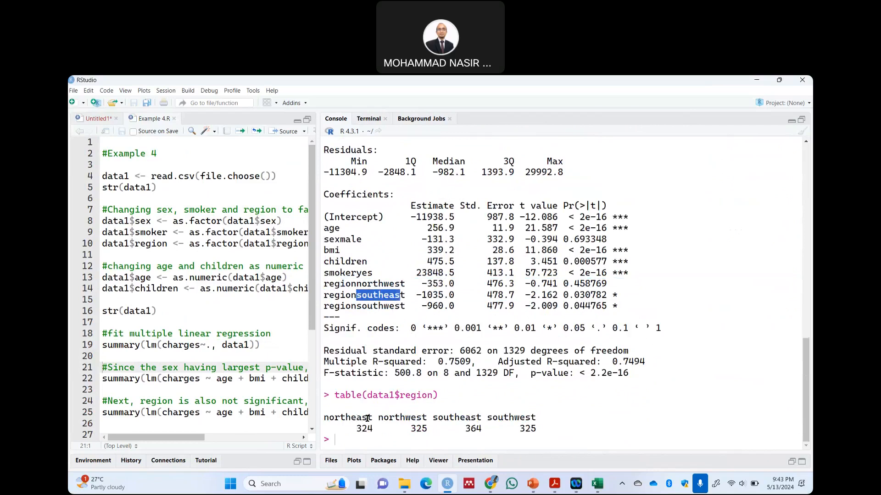
pyautogui.moveTo(368, 417); pyautogui.dragTo(339, 417)
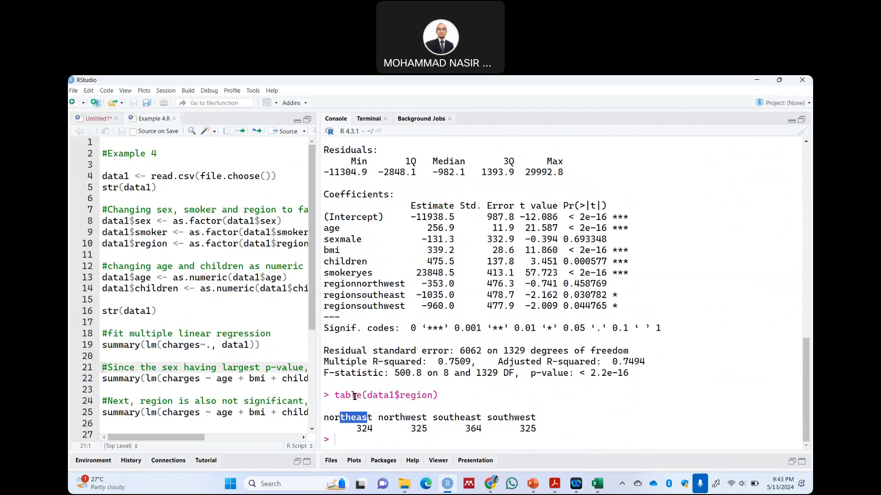
pyautogui.moveTo(372, 418); pyautogui.dragTo(323, 417)
pyautogui.moveTo(362, 240); pyautogui.dragTo(324, 242)
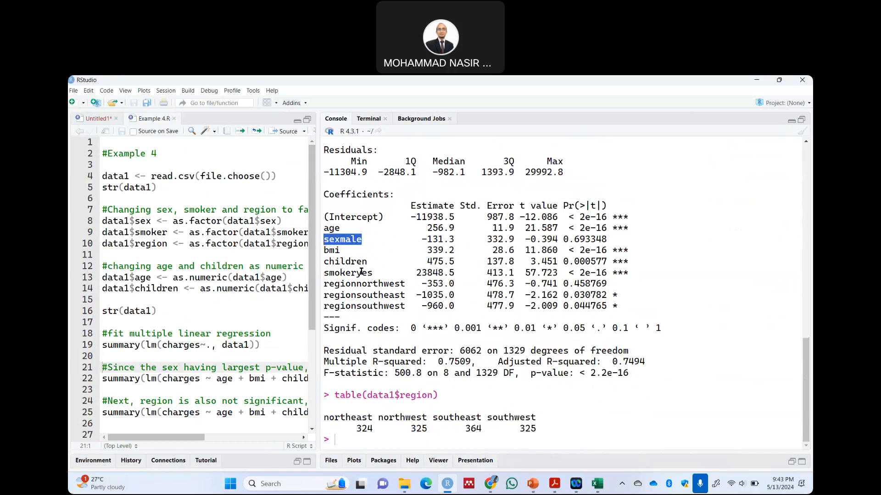
pyautogui.moveTo(374, 273); pyautogui.dragTo(330, 274)
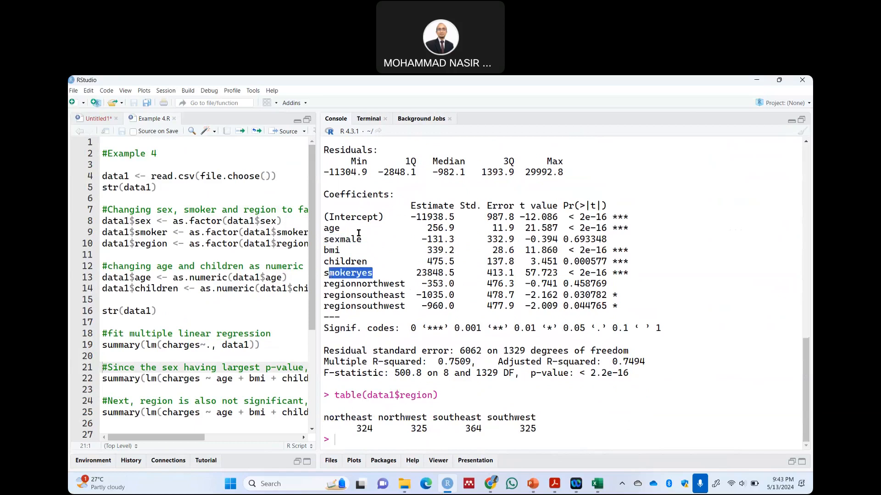
pyautogui.click(464, 284)
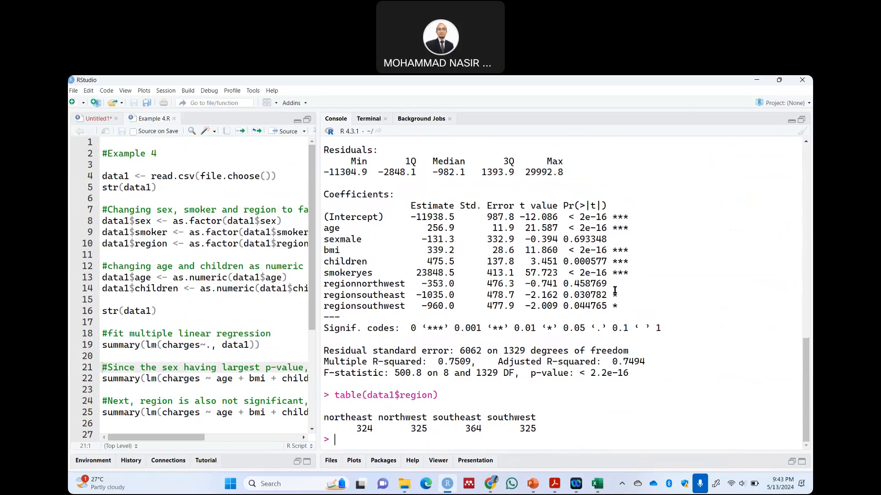
# - Drop sex from the model by running the script line summary(lm(charges ~ age + bmi + children + smoker + region, data1))
pyautogui.moveTo(603, 239); pyautogui.dragTo(324, 239)
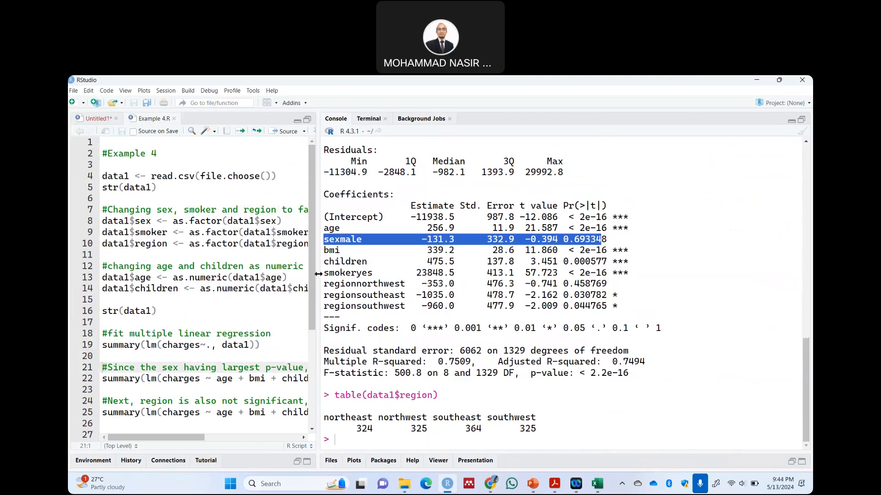
pyautogui.click(230, 378)
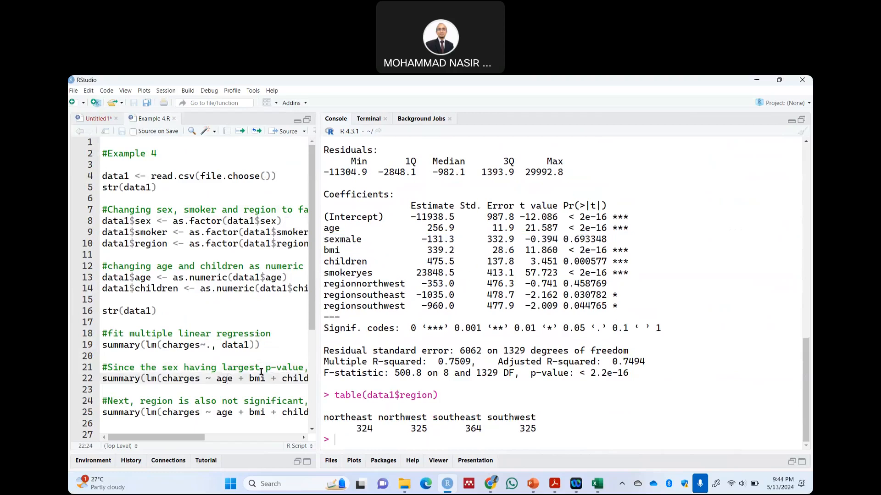
pyautogui.hotkey('ctrl', 'Return')
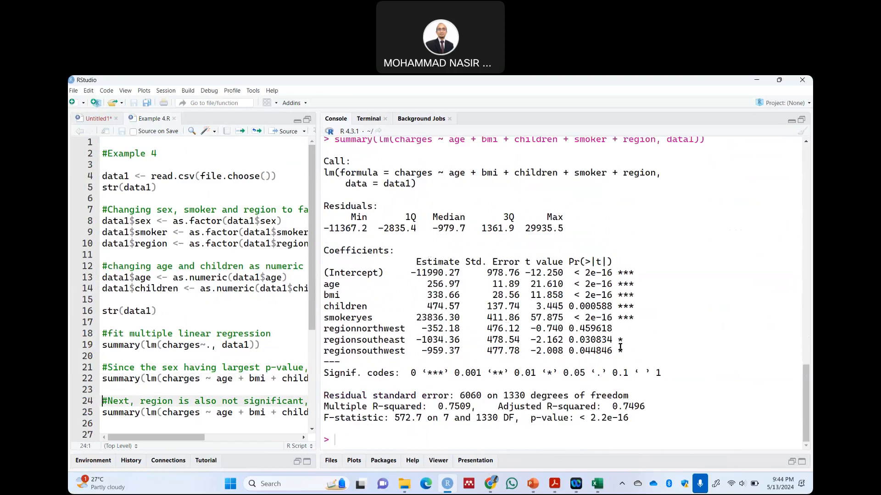
# - Check the region coefficients' significance and run the script line that refits charges on age, bmi, children and smoker without region
pyautogui.moveTo(618, 351); pyautogui.dragTo(322, 330)
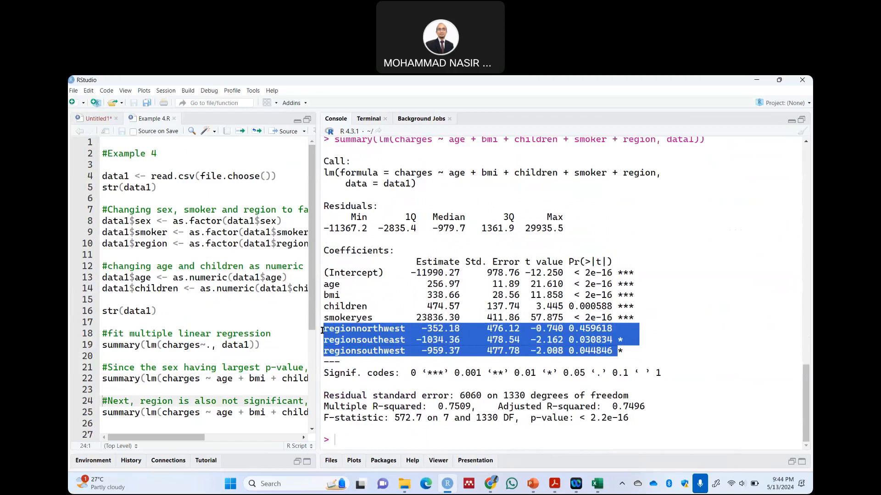
pyautogui.moveTo(613, 329); pyautogui.dragTo(324, 329)
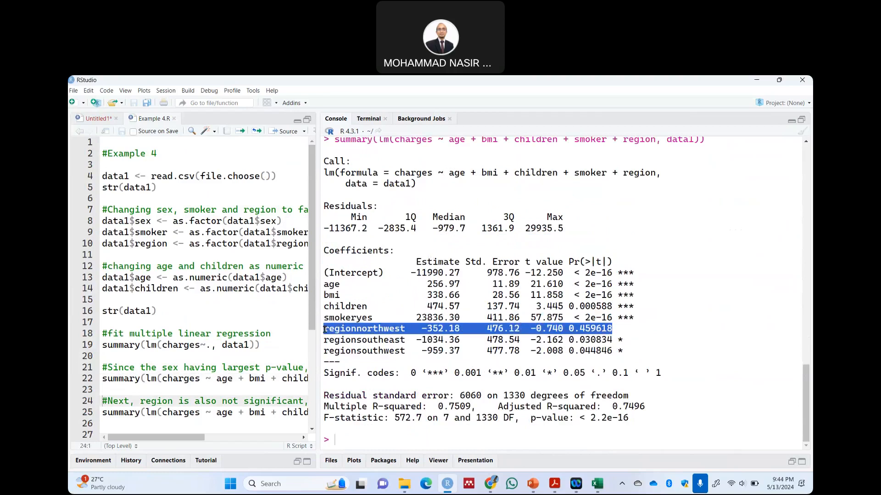
pyautogui.scroll(-2, 216, 356)
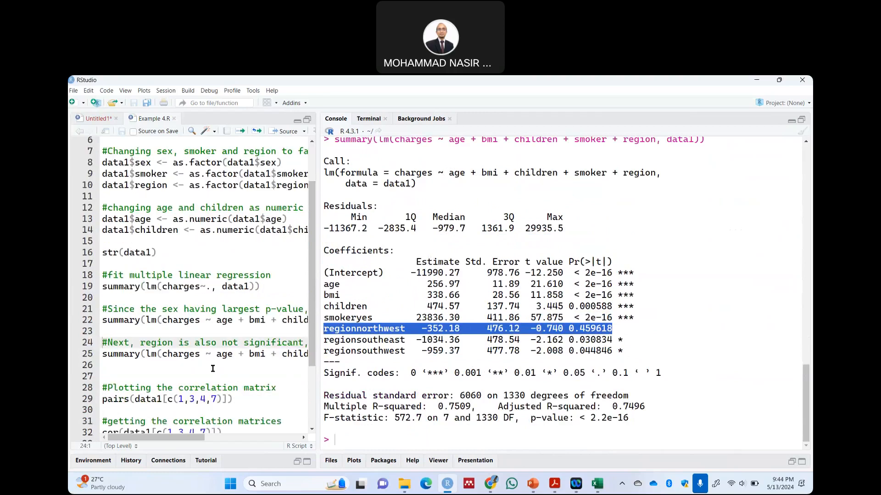
pyautogui.click(215, 351)
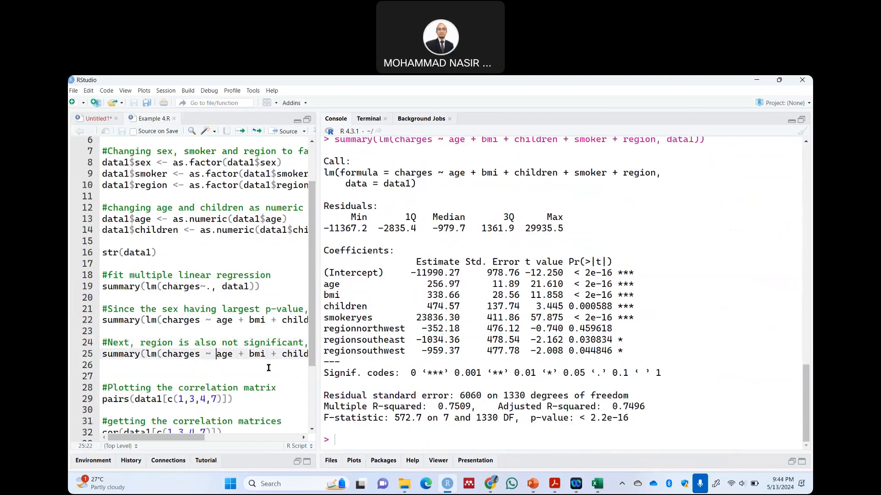
pyautogui.hotkey('ctrl', 'Return')
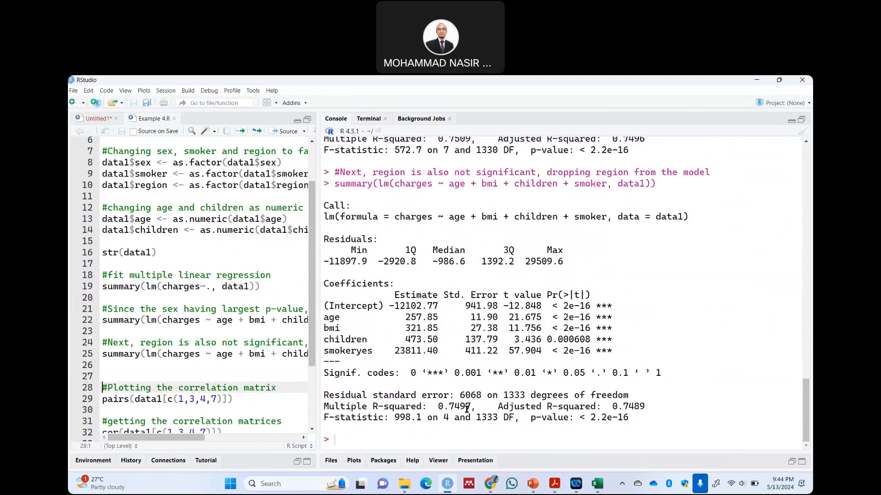
# - Examine the multiple R-squared, F-statistic, overall p-value and coefficient p-values of the model without region
pyautogui.moveTo(470, 406); pyautogui.dragTo(434, 408)
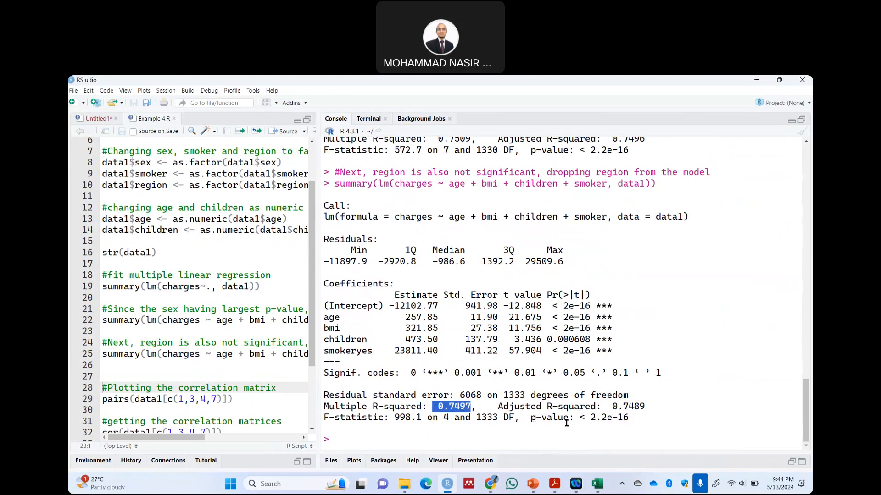
pyautogui.moveTo(632, 419); pyautogui.dragTo(400, 418)
pyautogui.moveTo(597, 348); pyautogui.dragTo(575, 348)
pyautogui.click(537, 349)
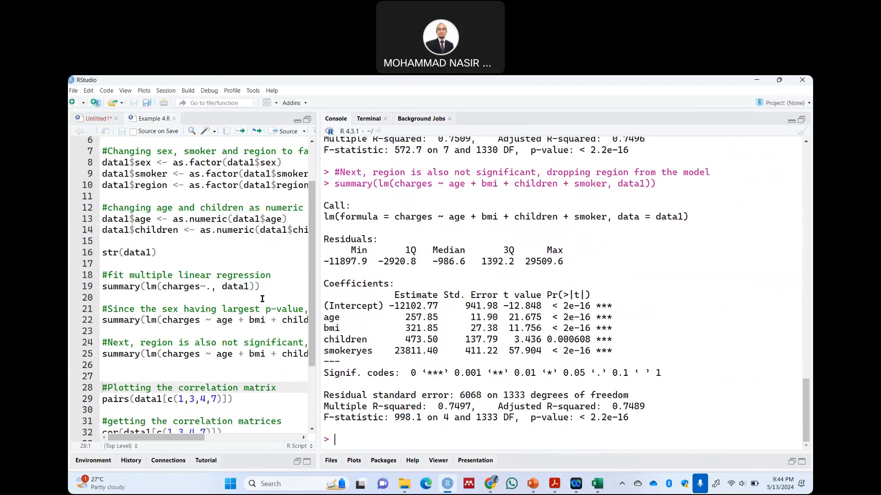
# - Widen the script editor and review the remaining Example 4 code, including the correlation matrix and corrplot lines
pyautogui.moveTo(319, 274); pyautogui.dragTo(398, 272)
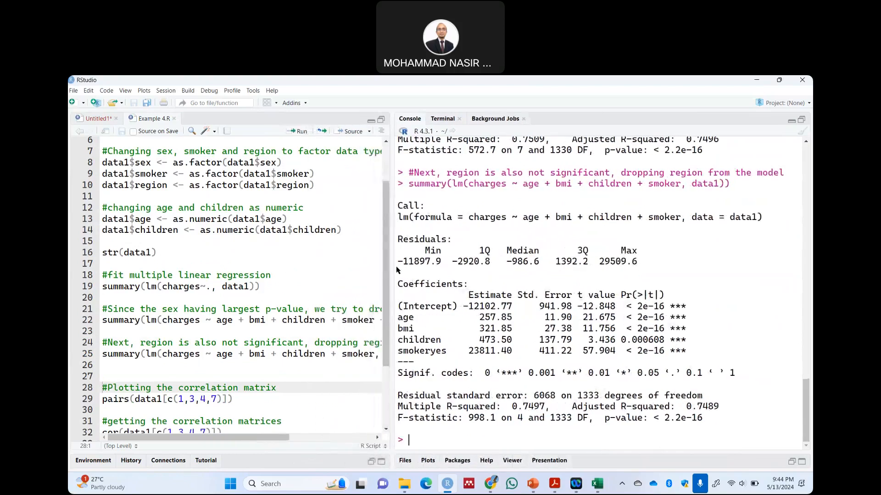
pyautogui.scroll(-3, 297, 276)
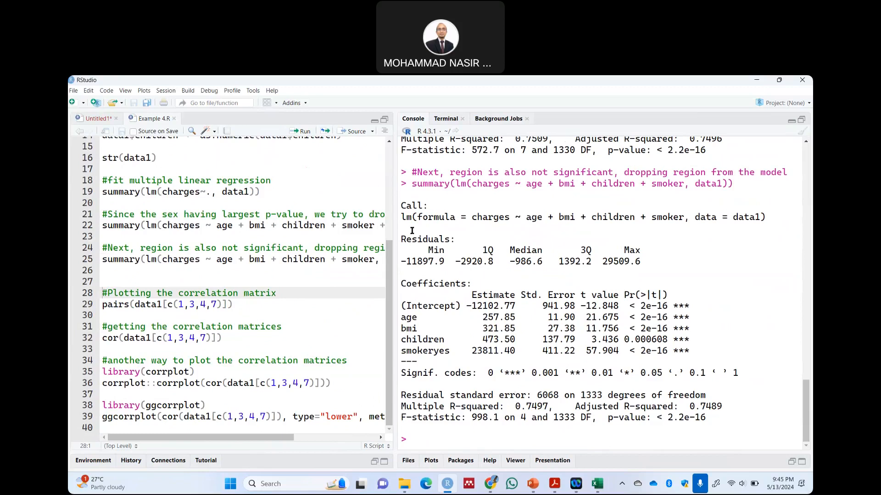
pyautogui.moveTo(392, 214); pyautogui.dragTo(440, 219)
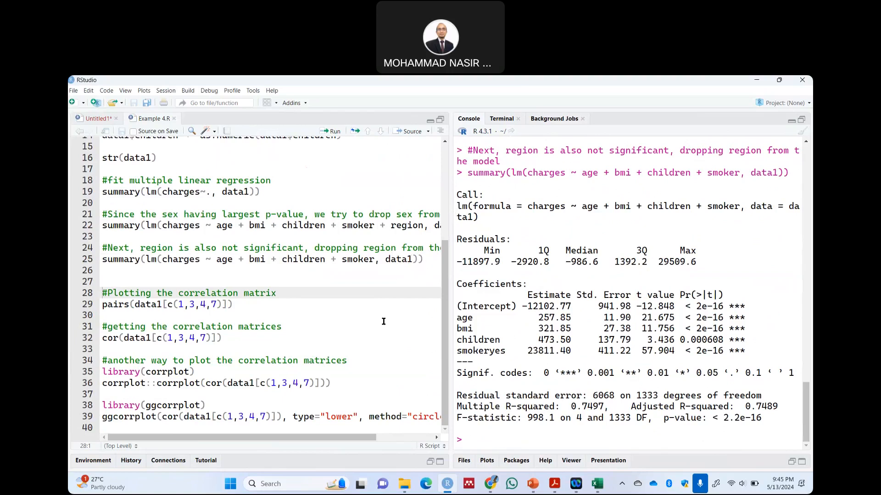
# - Switch to the PowerPoint presentation and show the slide on how linear and non-linear regression depend on the data
pyautogui.click(531, 484)
pyautogui.press('Down')
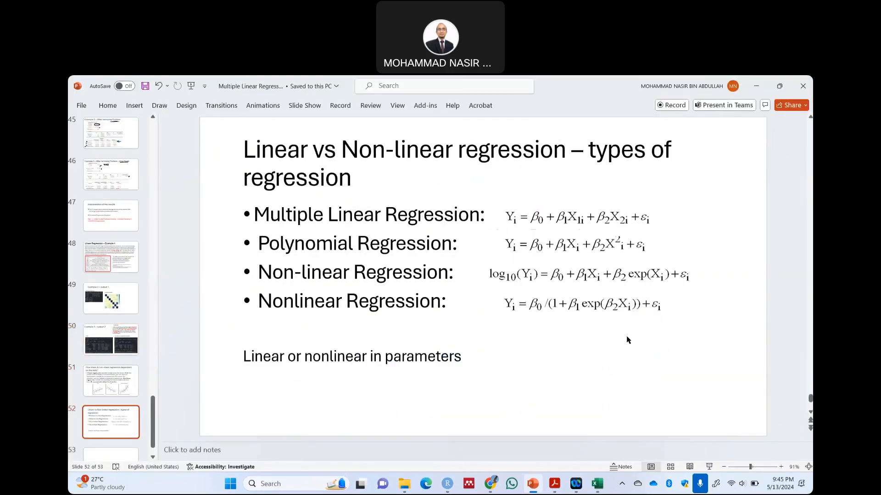
pyautogui.press('Up')
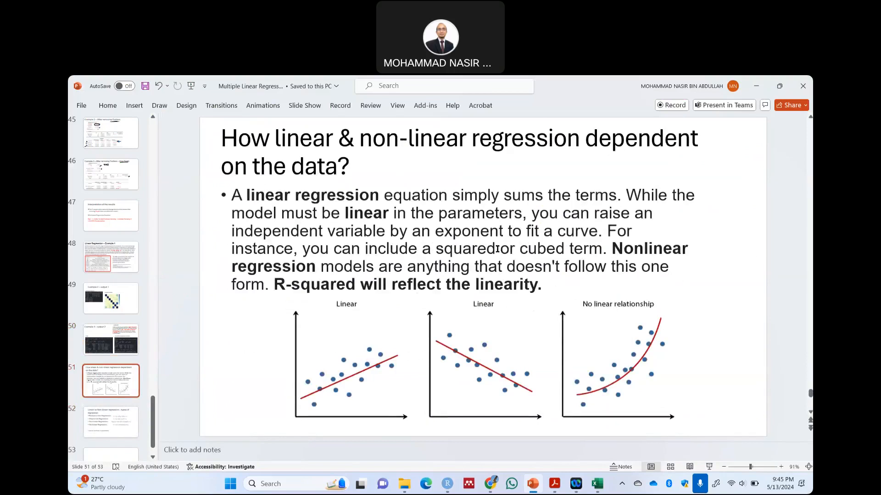